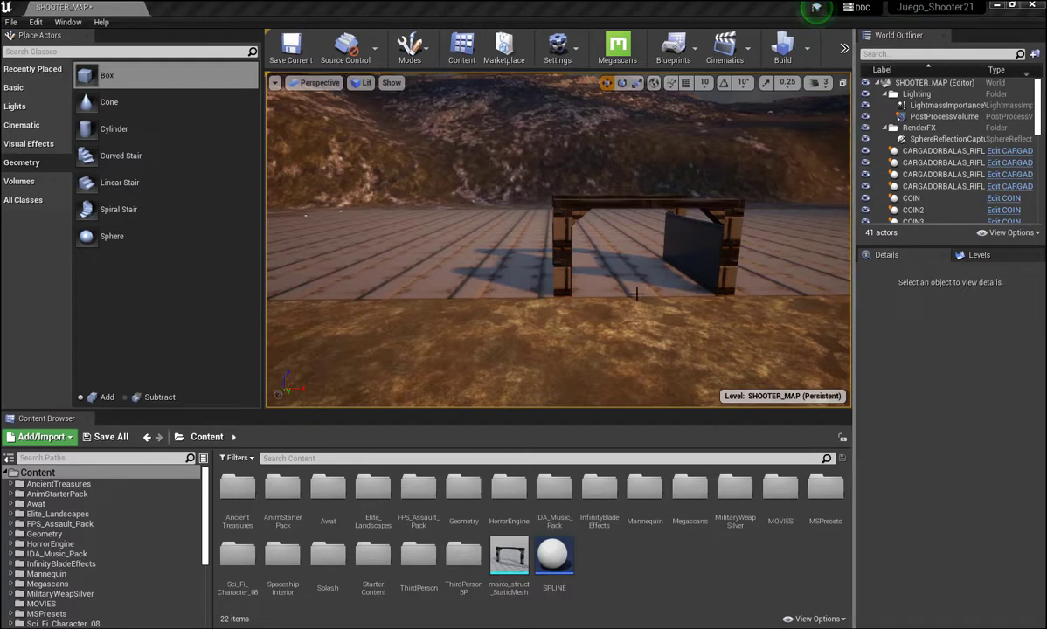
# Add a 200×200×200 additive Box brush on the floor beside the door frame
pyautogui.moveTo(578, 312); pyautogui.dragTo(611, 345)
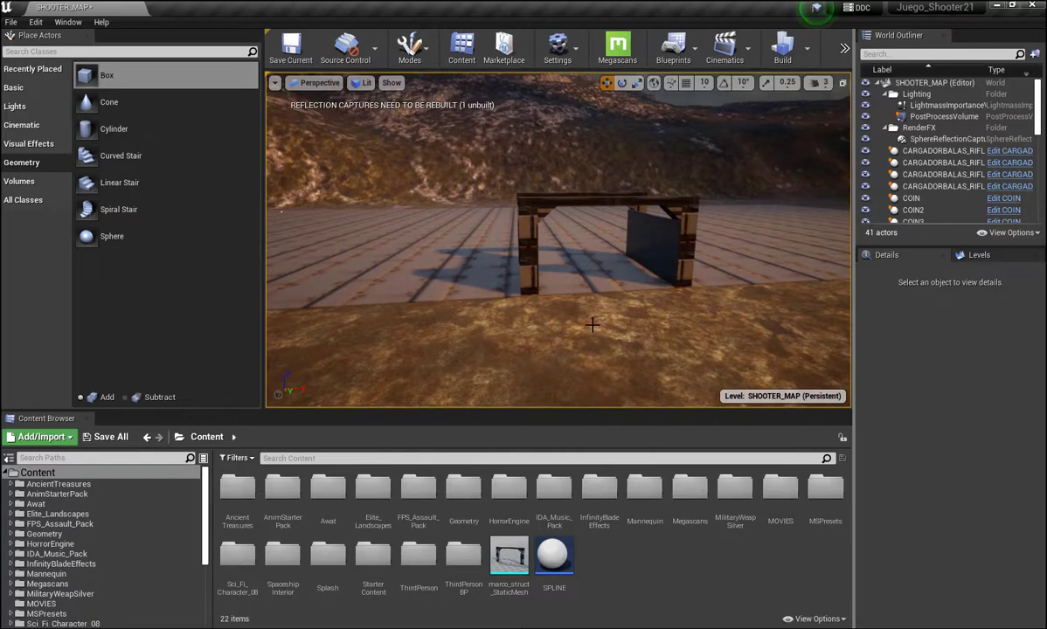
pyautogui.moveTo(592, 325)
pyautogui.mouseDown(button='right')
pyautogui.moveTo(559, 332)
pyautogui.moveTo(489, 297)
pyautogui.moveTo(559, 301)
pyautogui.mouseUp(button='right')
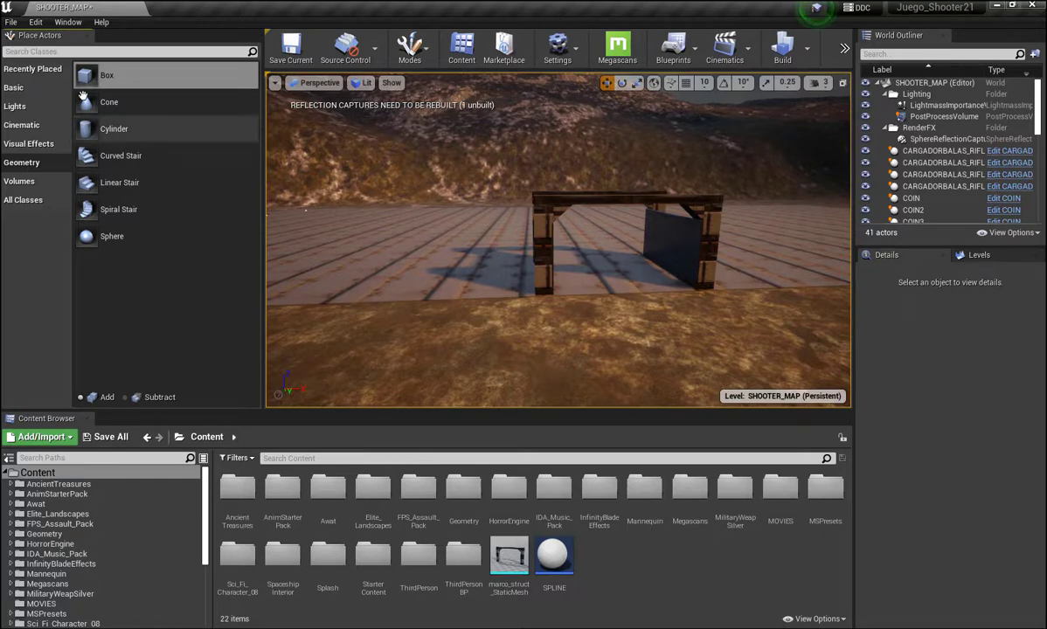
pyautogui.moveTo(84, 75)
pyautogui.mouseDown()
pyautogui.moveTo(435, 276)
pyautogui.moveTo(499, 305)
pyautogui.moveTo(499, 297)
pyautogui.mouseUp()
# Flatten the new box brush into a thin slab with Y scale 0.244
pyautogui.moveTo(480, 335); pyautogui.dragTo(480, 336, button='right')
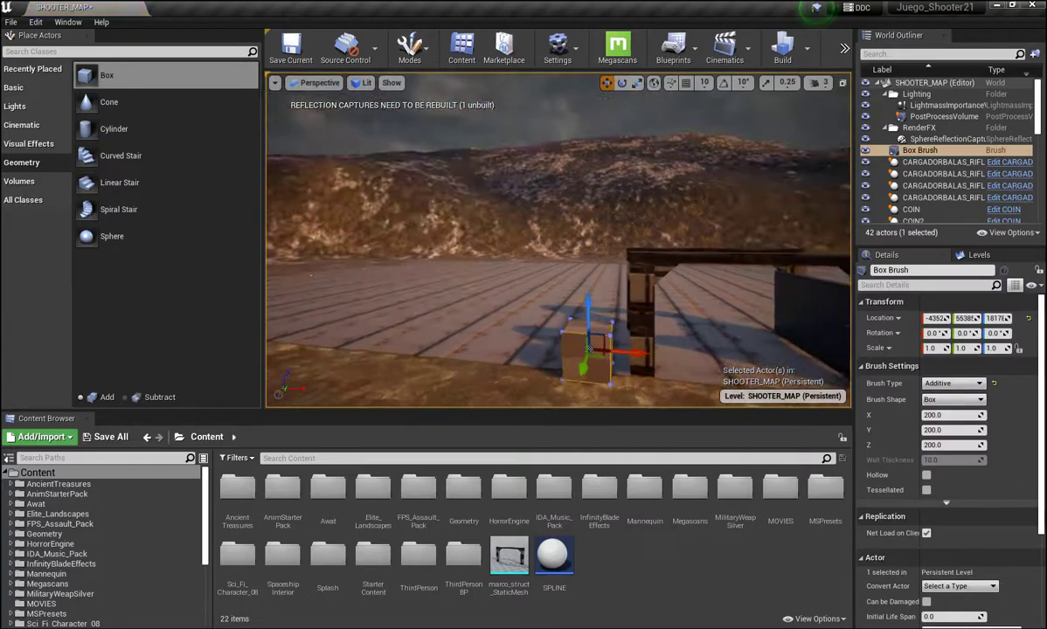
pyautogui.moveTo(605, 367)
pyautogui.keyDown('alt'); pyautogui.mouseDown()
pyautogui.moveTo(530, 332)
pyautogui.moveTo(545, 291)
pyautogui.mouseUp(); pyautogui.keyUp('alt')
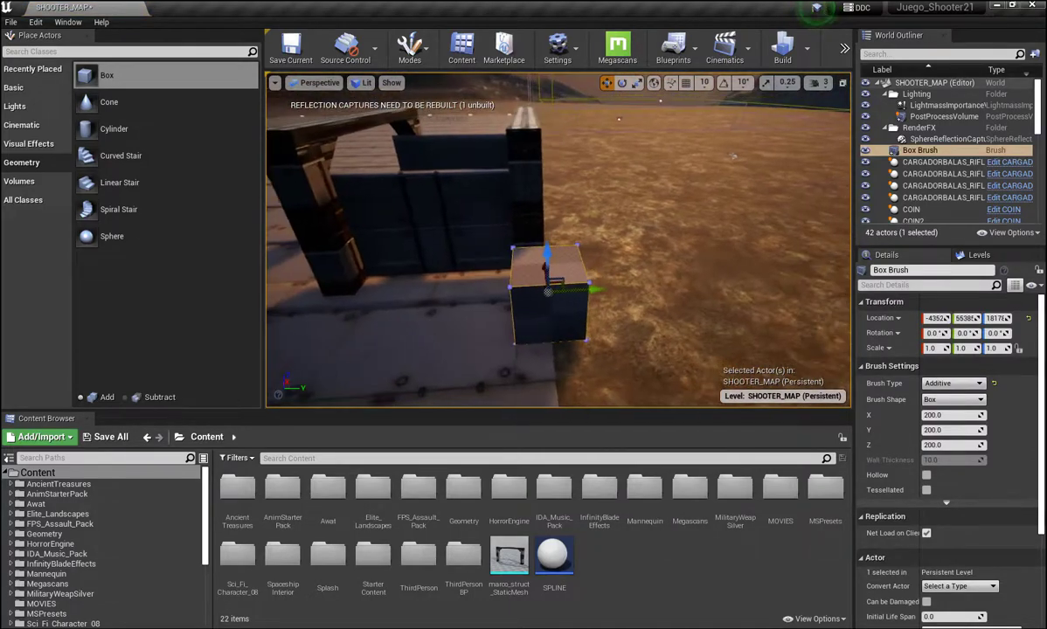
pyautogui.click(636, 82)
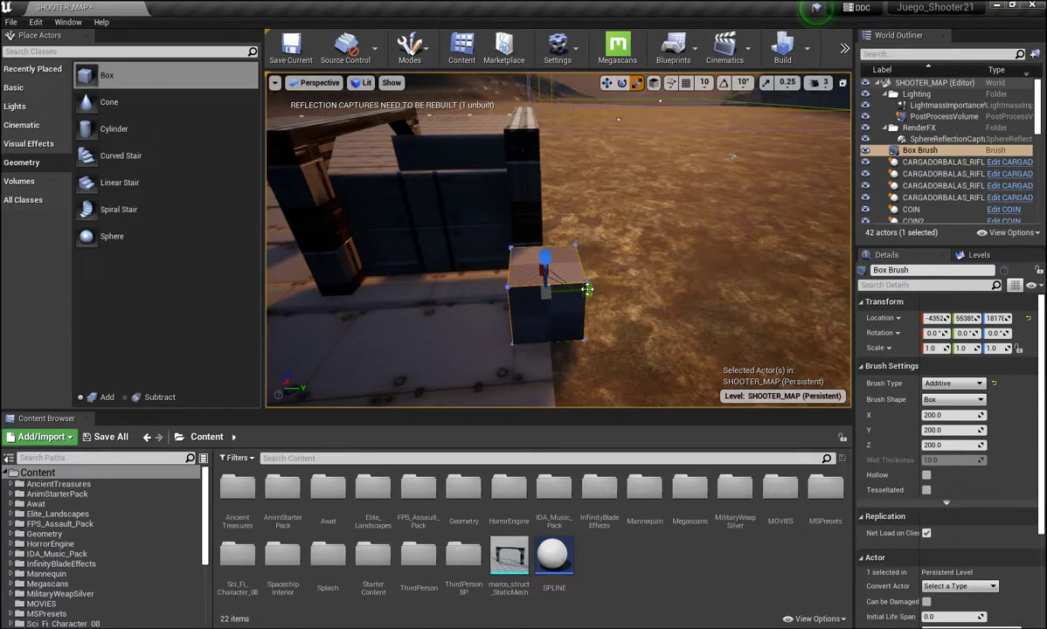
pyautogui.moveTo(587, 290); pyautogui.dragTo(588, 291)
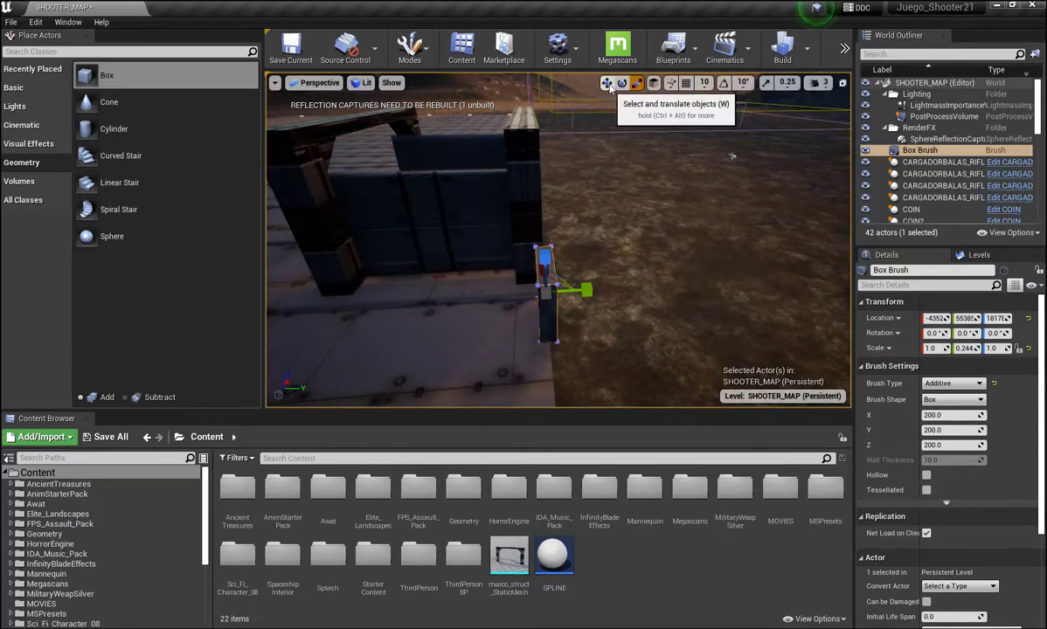
pyautogui.click(607, 83)
# Slide the thin brush along X to about −3665 so it sits between the door panels
pyautogui.moveTo(587, 291)
pyautogui.mouseDown()
pyautogui.moveTo(487, 268)
pyautogui.moveTo(437, 279)
pyautogui.moveTo(411, 262)
pyautogui.moveTo(614, 229)
pyautogui.mouseUp()
pyautogui.moveTo(492, 255); pyautogui.dragTo(674, 259)
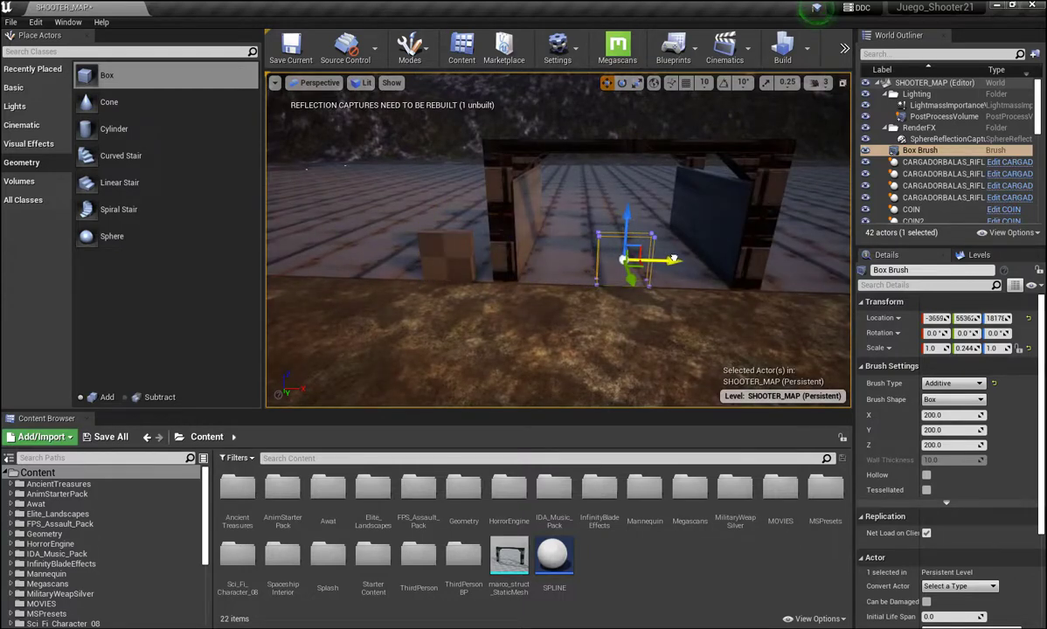
pyautogui.press('f')
pyautogui.moveTo(674, 259)
pyautogui.keyDown('alt'); pyautogui.mouseDown()
pyautogui.moveTo(543, 269)
pyautogui.moveTo(636, 312)
pyautogui.mouseUp(); pyautogui.keyUp('alt')
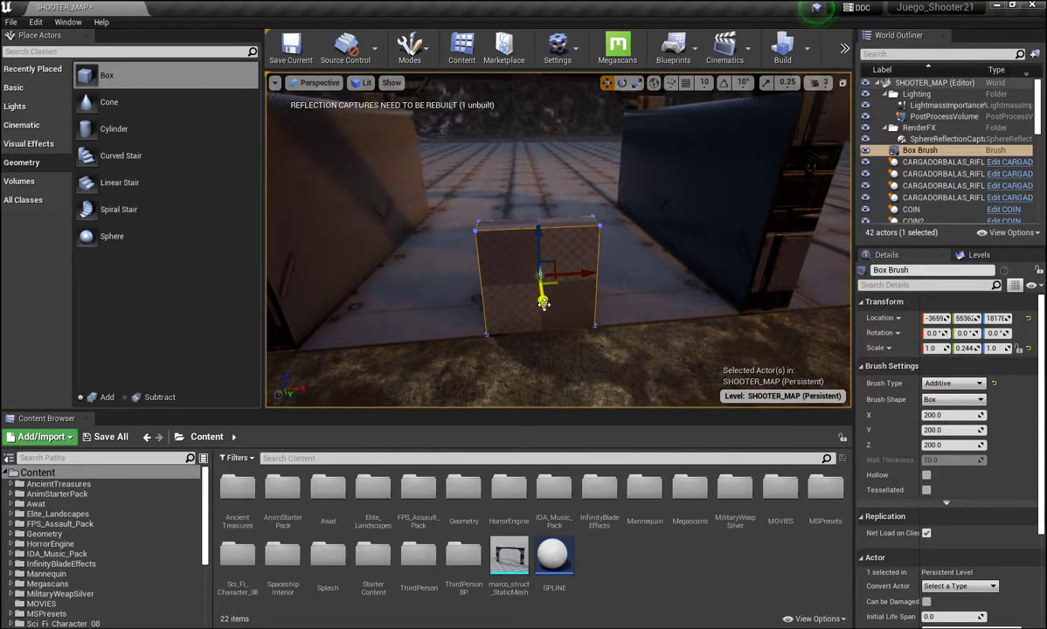
pyautogui.moveTo(541, 298); pyautogui.dragTo(576, 272)
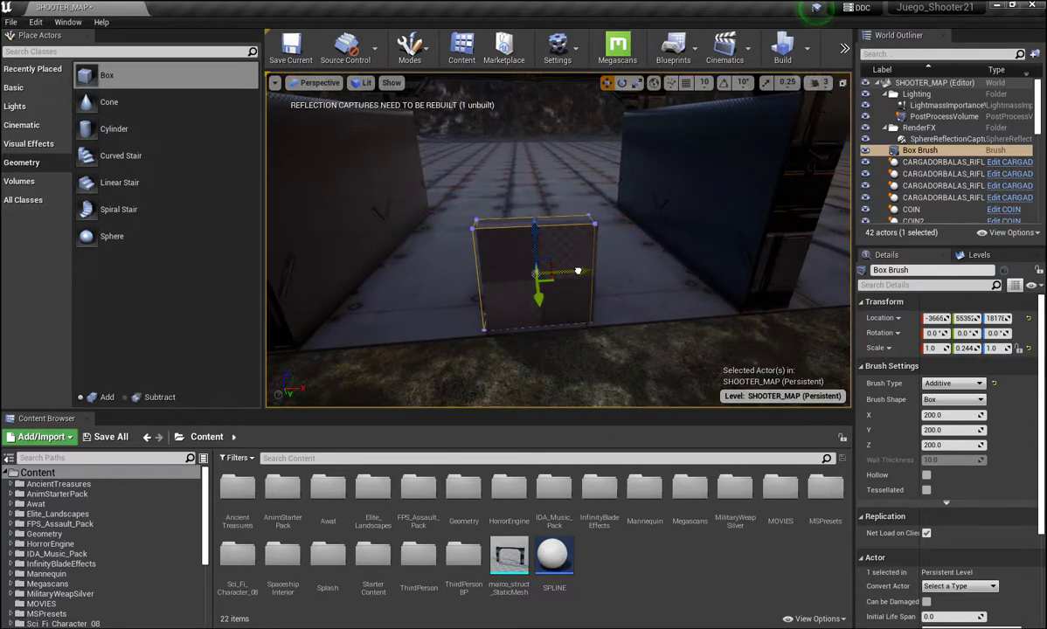
pyautogui.scroll(-2, 574, 339)
pyautogui.scroll(-2, 574, 339)
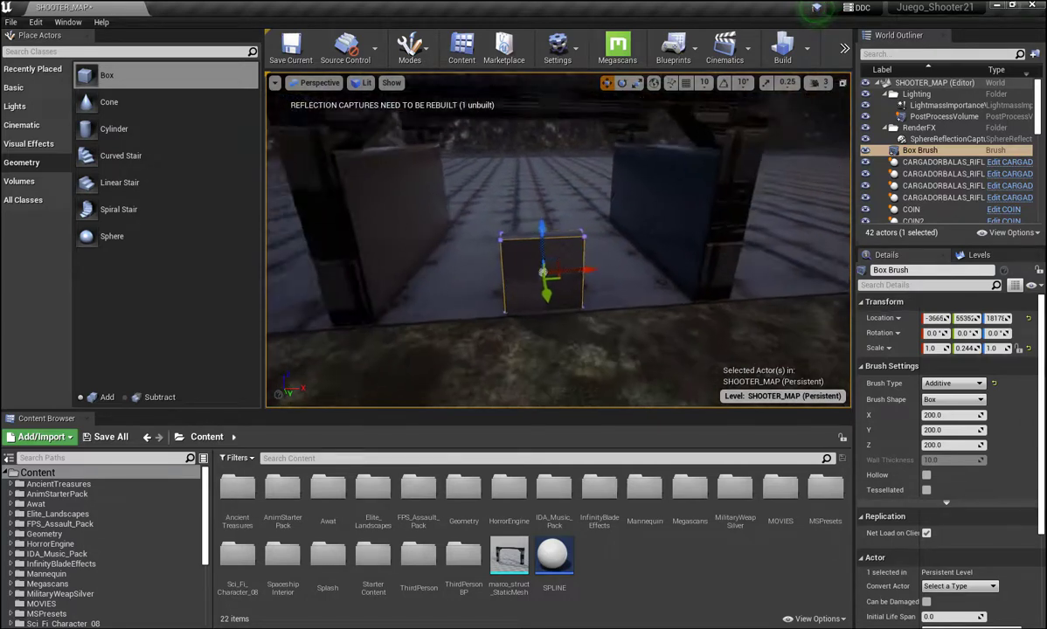
pyautogui.scroll(-2, 574, 339)
pyautogui.scroll(-1, 574, 339)
pyautogui.moveTo(590, 207); pyautogui.dragTo(590, 206)
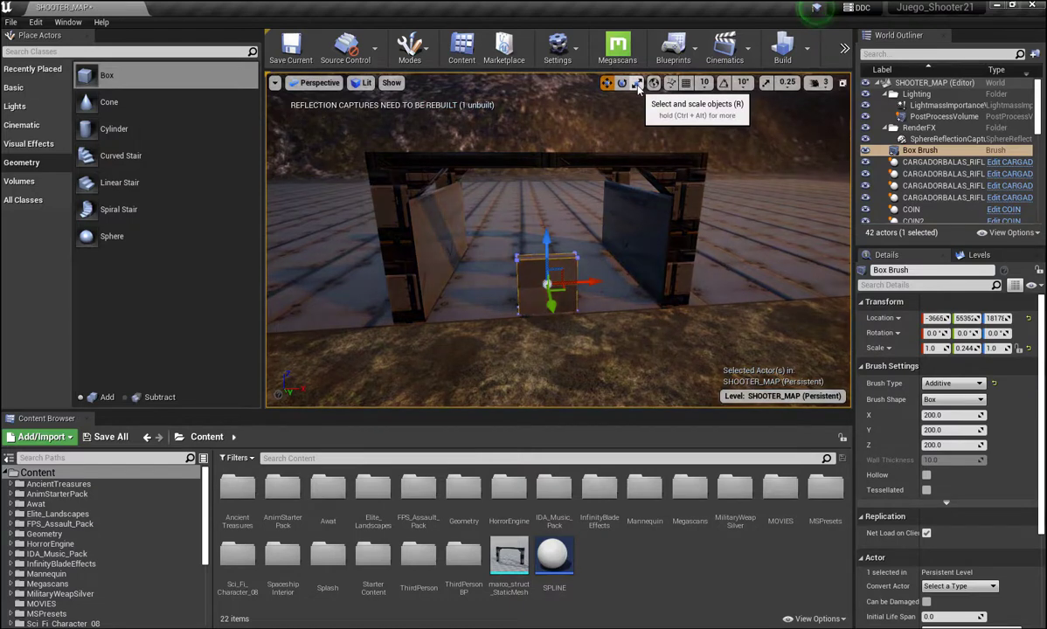
# Widen the brush to X scale 4.057 and raise it up into the door frame
pyautogui.click(637, 84)
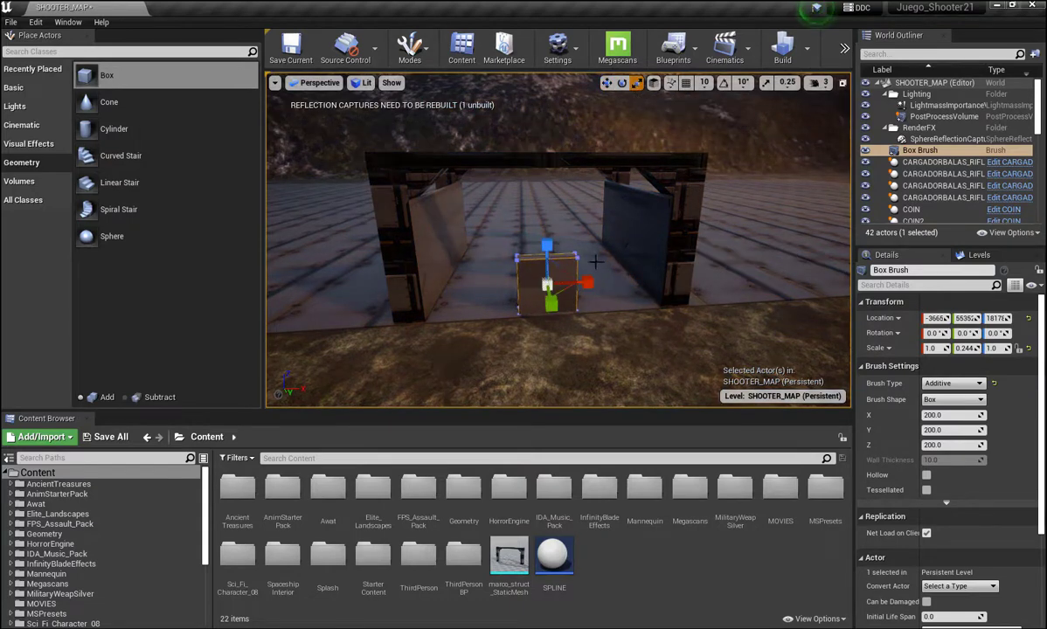
pyautogui.moveTo(587, 283); pyautogui.dragTo(682, 282)
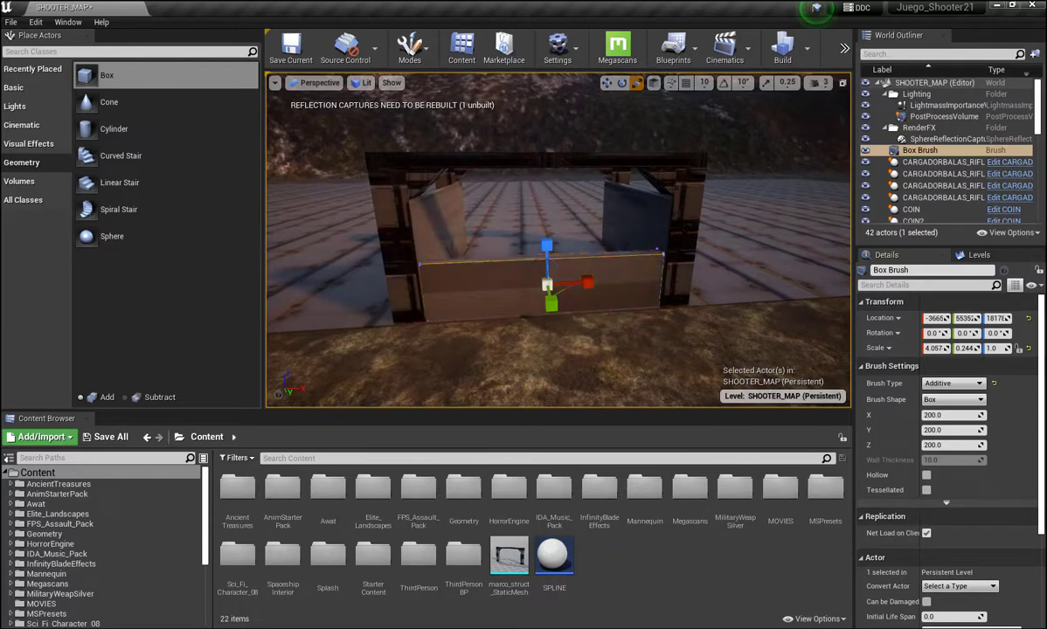
pyautogui.click(607, 84)
pyautogui.moveTo(546, 252); pyautogui.dragTo(547, 198)
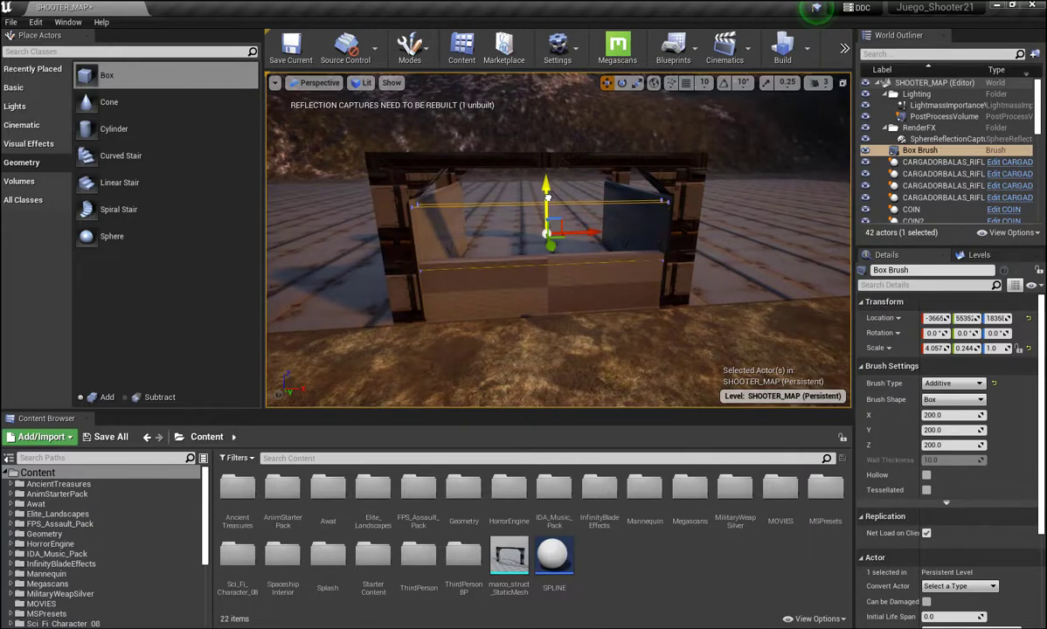
# Stretch the brush to Z scale 2.647 and lower it slightly to fill the opening
pyautogui.click(635, 82)
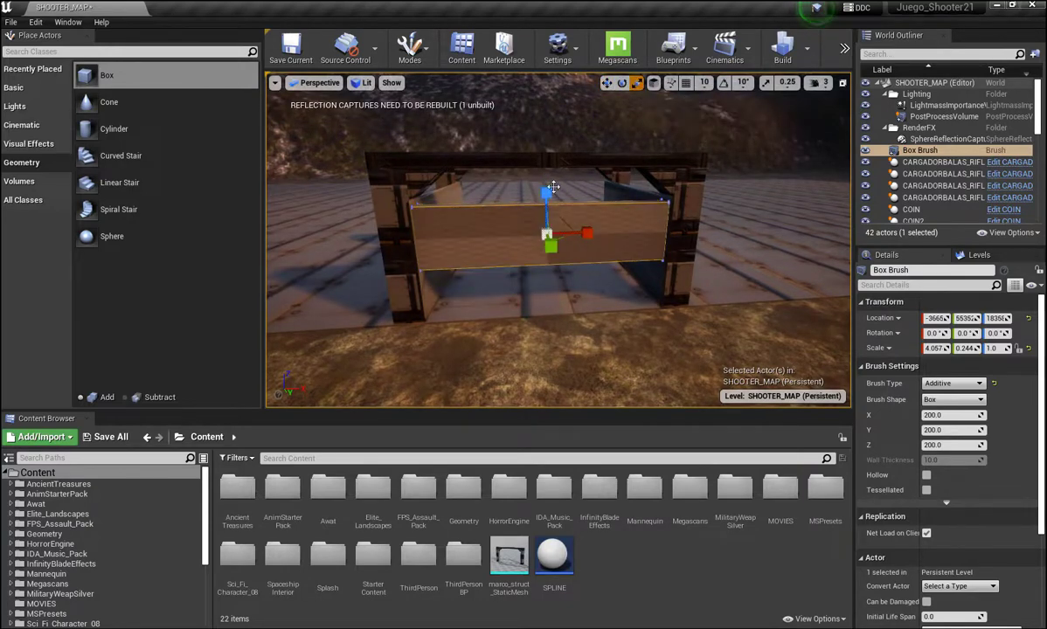
pyautogui.moveTo(552, 187); pyautogui.dragTo(552, 153)
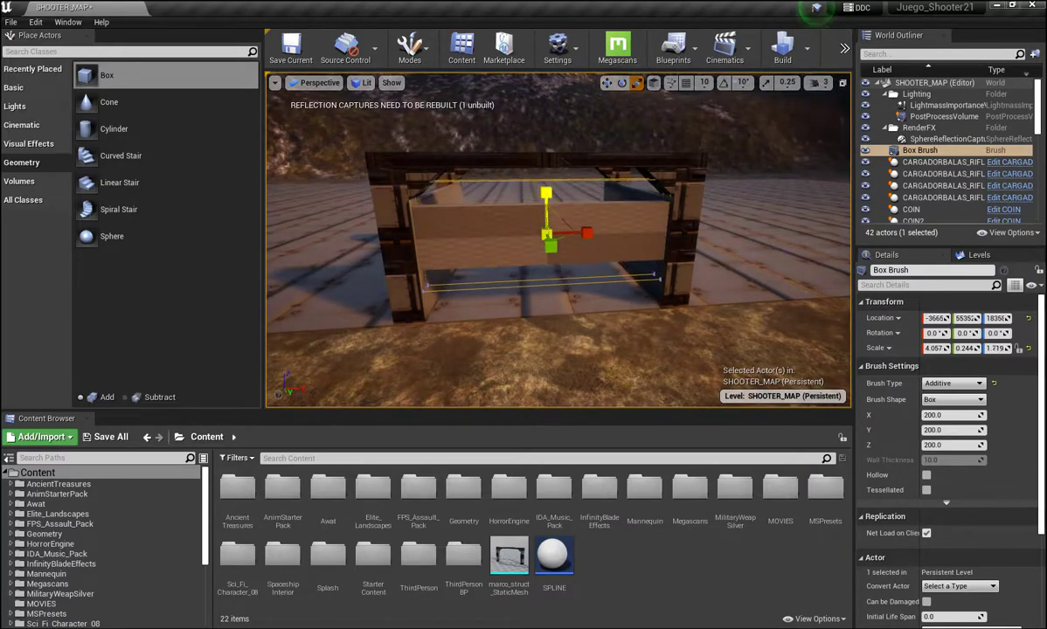
pyautogui.moveTo(546, 193)
pyautogui.mouseDown()
pyautogui.moveTo(546, 166)
pyautogui.moveTo(546, 203)
pyautogui.mouseUp()
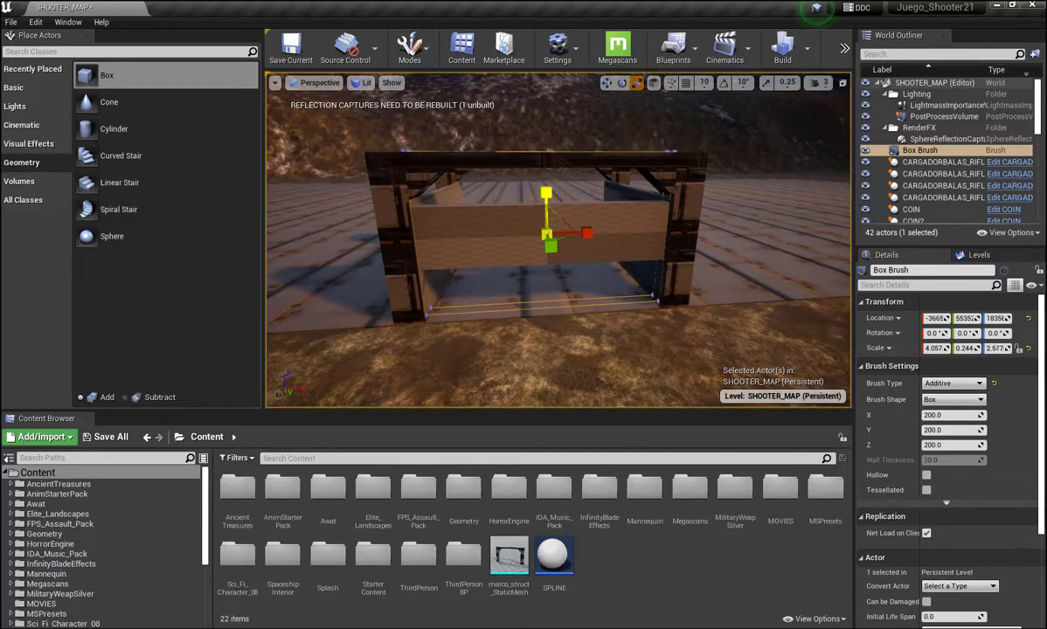
pyautogui.moveTo(546, 192); pyautogui.dragTo(546, 194)
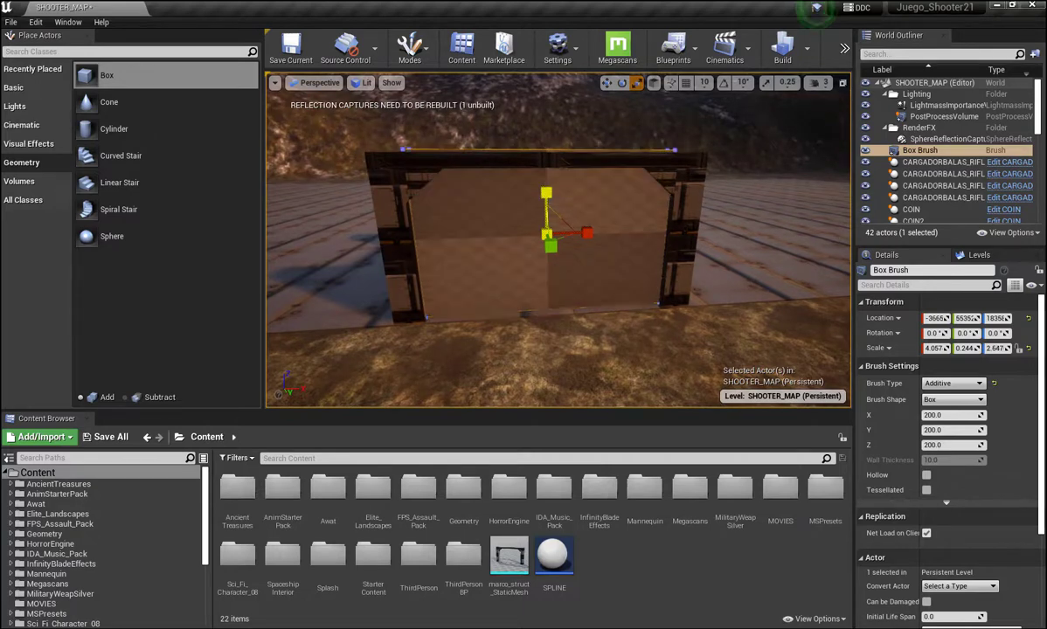
pyautogui.click(606, 82)
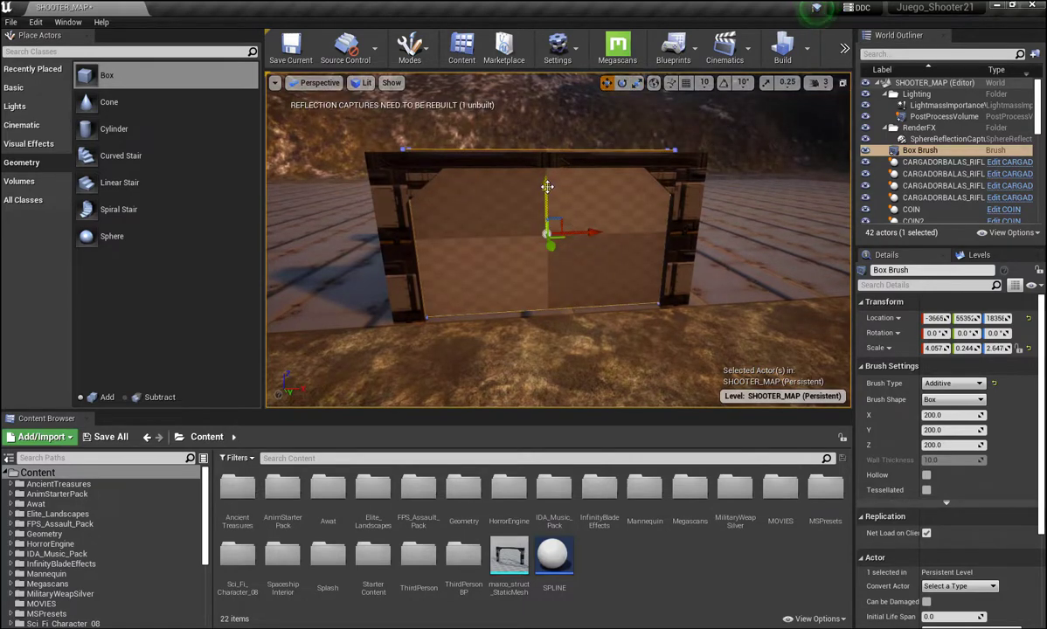
pyautogui.moveTo(547, 182); pyautogui.dragTo(547, 188)
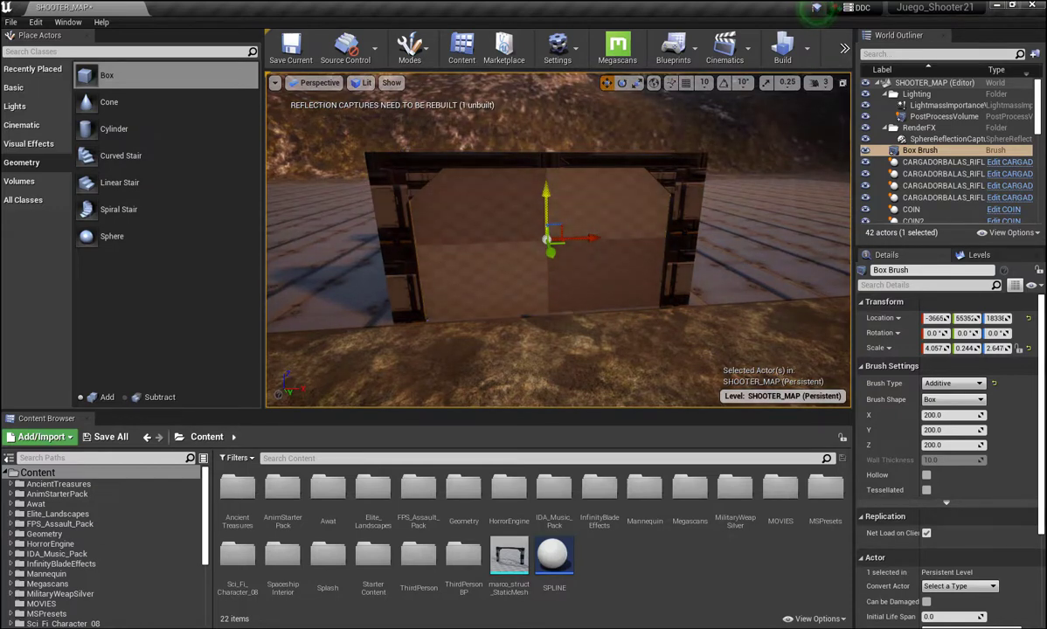
# Make the brush slightly taller, setting its Z scale to 2.727
pyautogui.moveTo(447, 357)
pyautogui.mouseDown(button='right')
pyautogui.moveTo(675, 382)
pyautogui.moveTo(611, 349)
pyautogui.mouseUp(button='right')
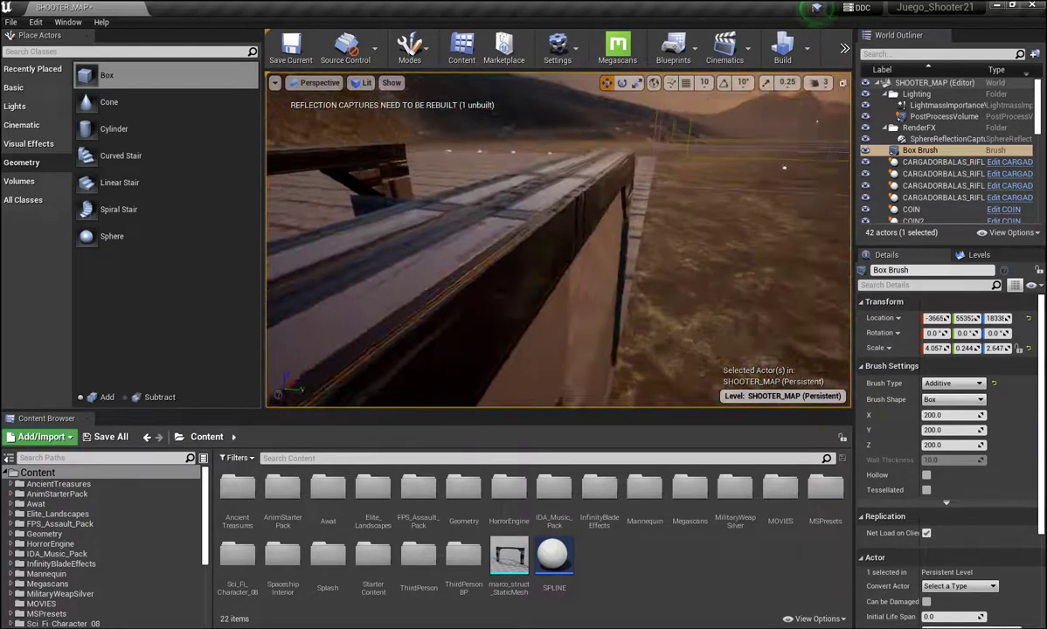
pyautogui.moveTo(612, 349); pyautogui.dragTo(512, 337, button='right')
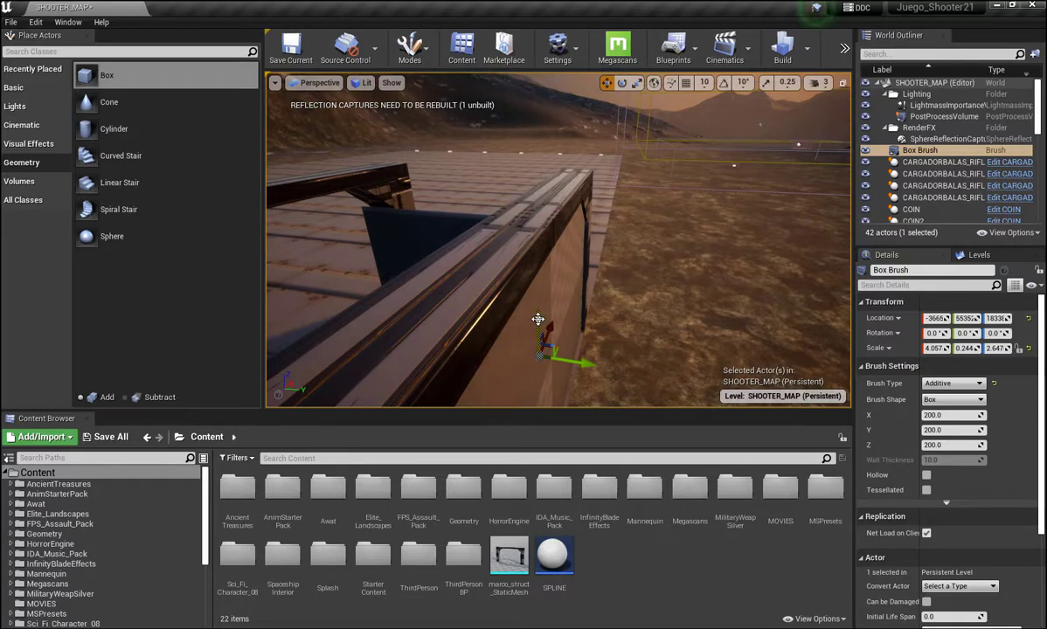
pyautogui.moveTo(537, 319); pyautogui.dragTo(540, 320)
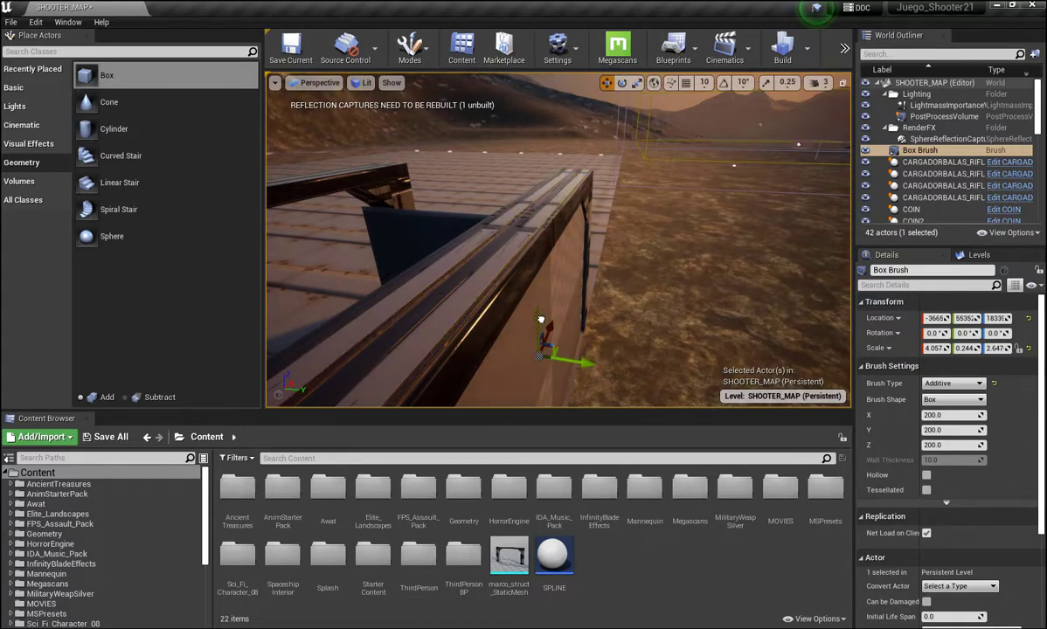
pyautogui.click(636, 83)
pyautogui.moveTo(541, 314); pyautogui.dragTo(541, 323)
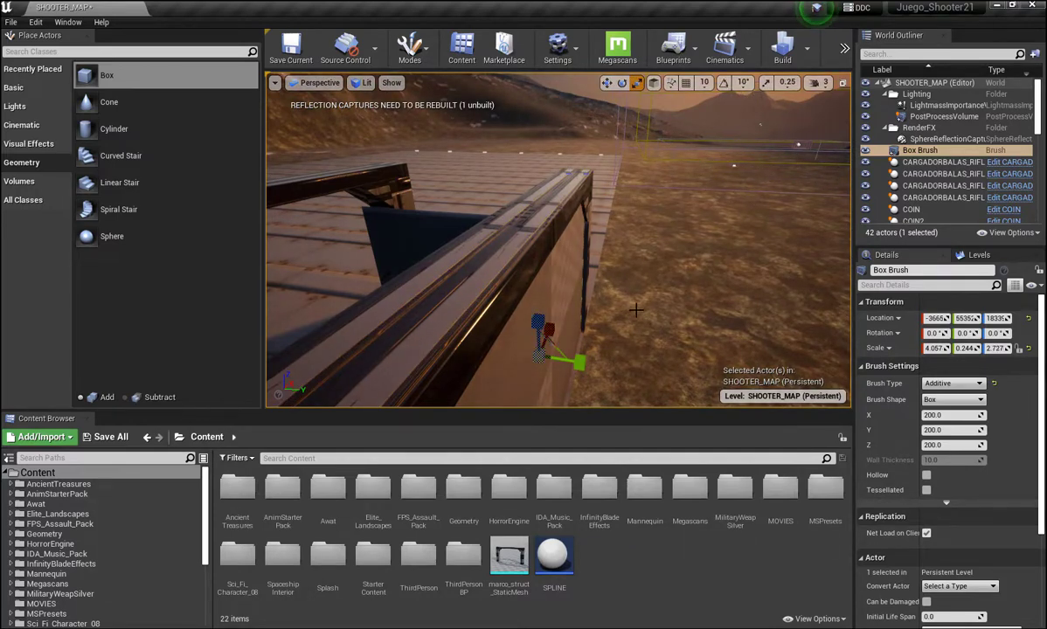
# Nudge the brush along Z until its top lines up with the door frame
pyautogui.moveTo(635, 309); pyautogui.dragTo(635, 262, button='right')
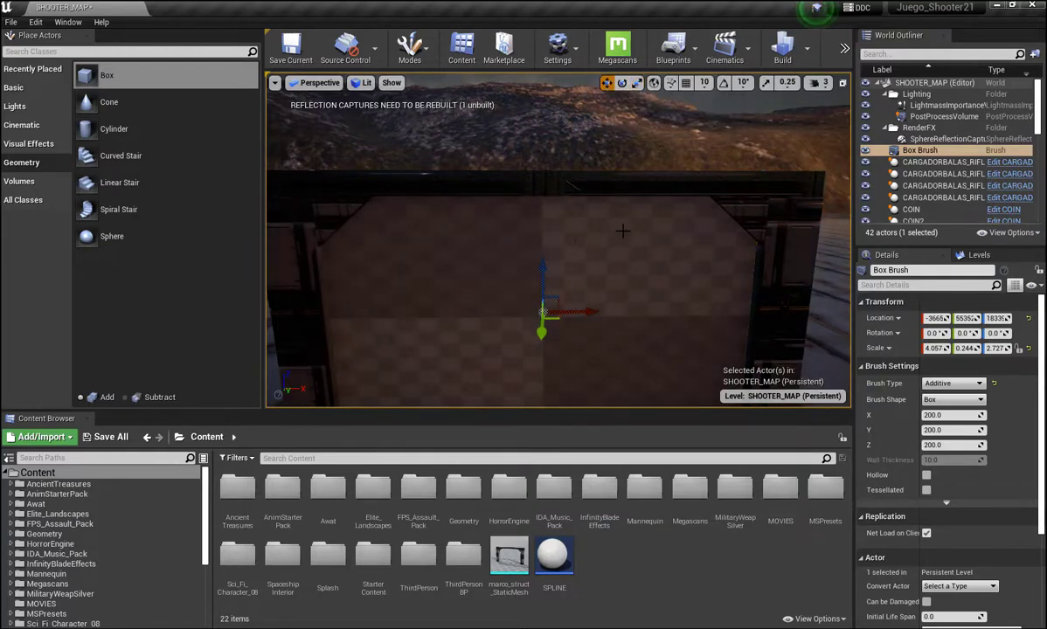
pyautogui.press('w')
pyautogui.moveTo(559, 262); pyautogui.dragTo(559, 245, button='right')
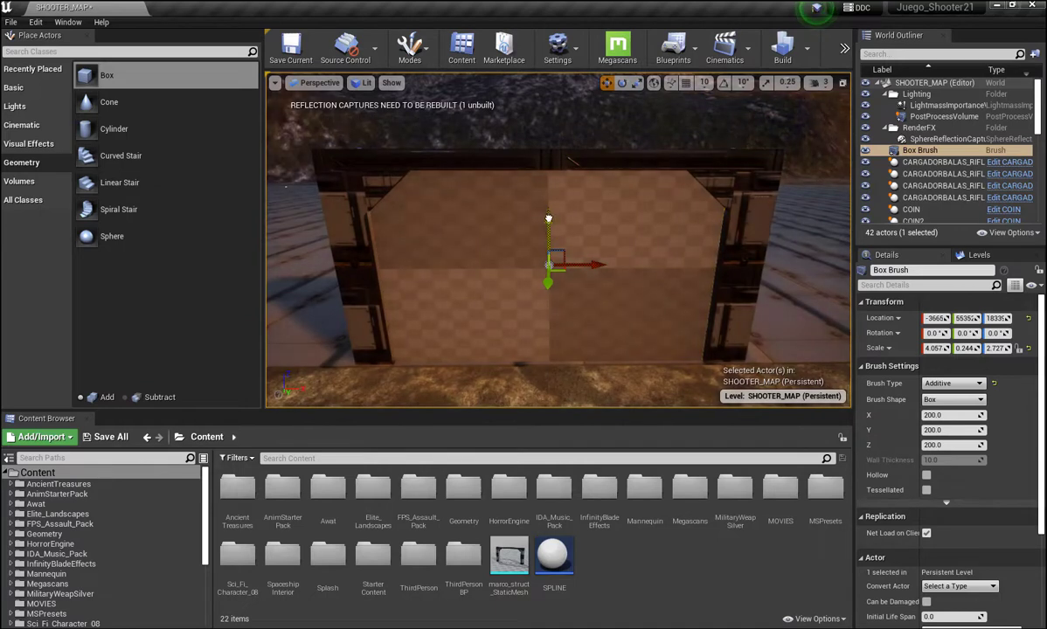
pyautogui.moveTo(548, 219); pyautogui.dragTo(548, 208)
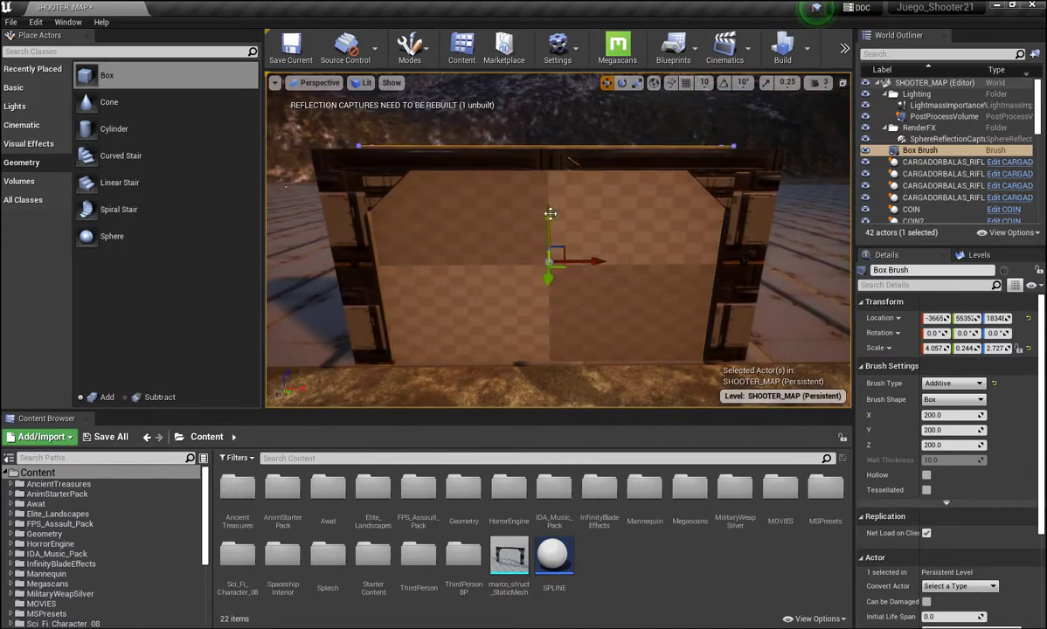
pyautogui.moveTo(547, 213); pyautogui.dragTo(548, 215)
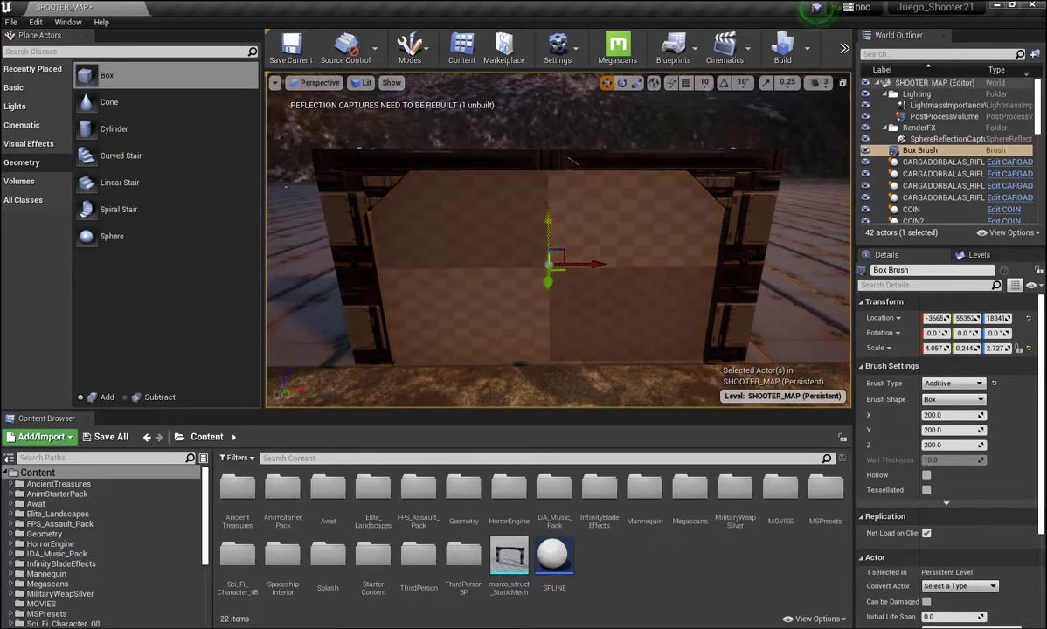
pyautogui.moveTo(535, 220); pyautogui.dragTo(496, 234, button='right')
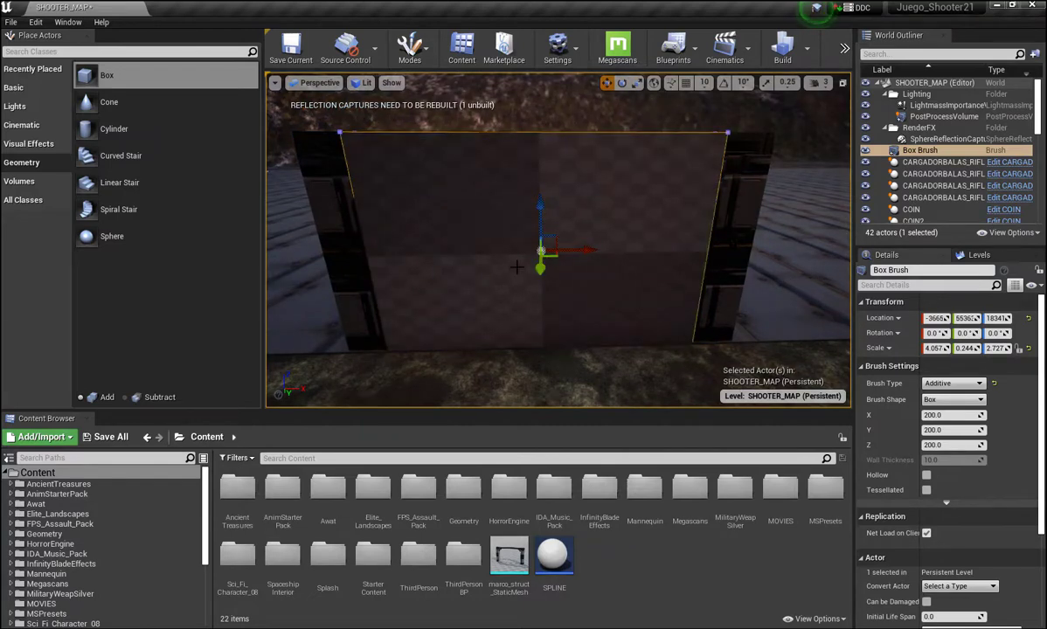
pyautogui.moveTo(557, 244)
pyautogui.keyDown('alt'); pyautogui.mouseDown()
pyautogui.moveTo(490, 249)
pyautogui.moveTo(533, 262)
pyautogui.moveTo(480, 262)
pyautogui.mouseUp(); pyautogui.keyUp('alt')
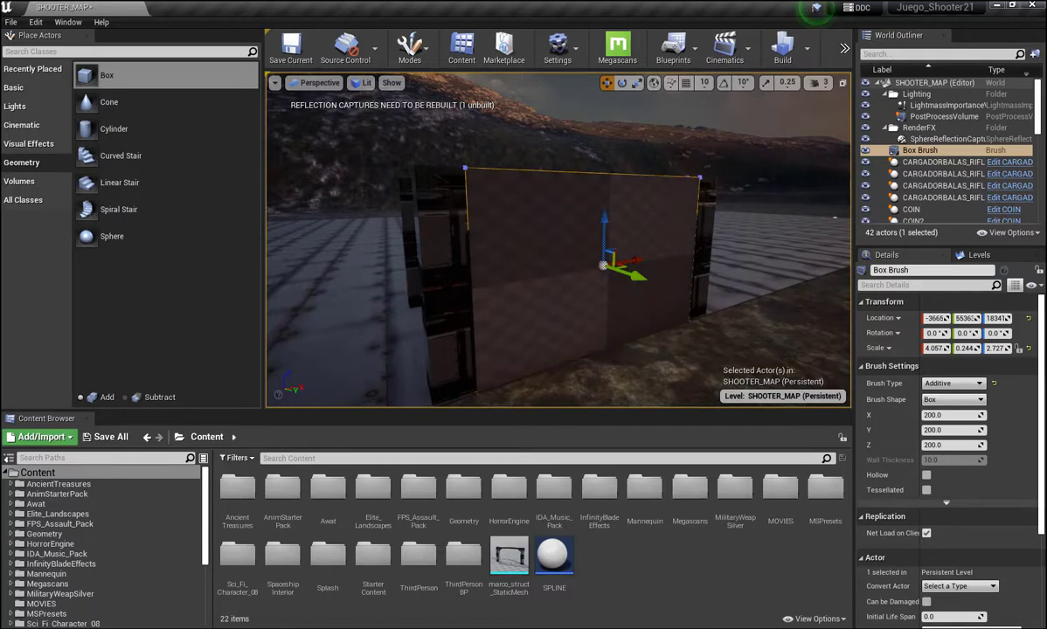
# Select the box brush panel and orbit to a straight-on front view of the wall
pyautogui.click(639, 277)
pyautogui.moveTo(638, 277); pyautogui.dragTo(641, 277)
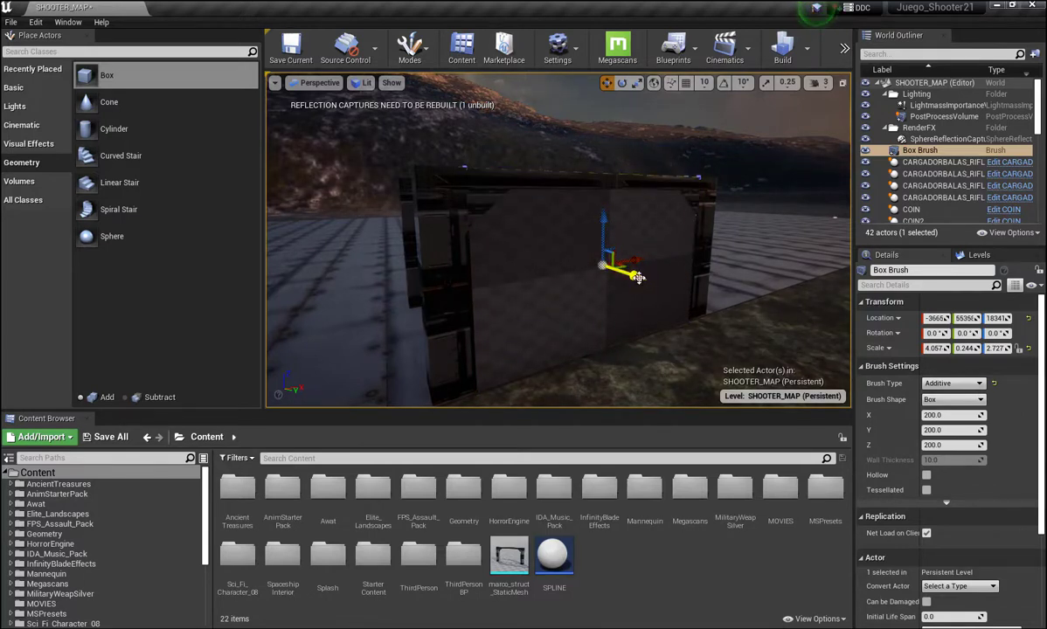
pyautogui.click(638, 277)
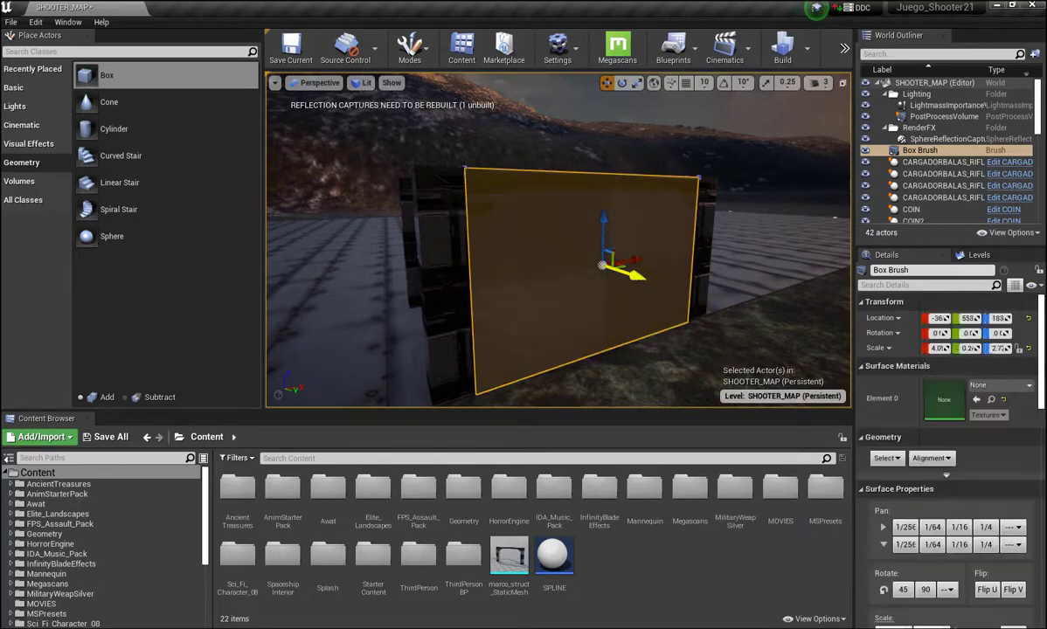
pyautogui.click(566, 119)
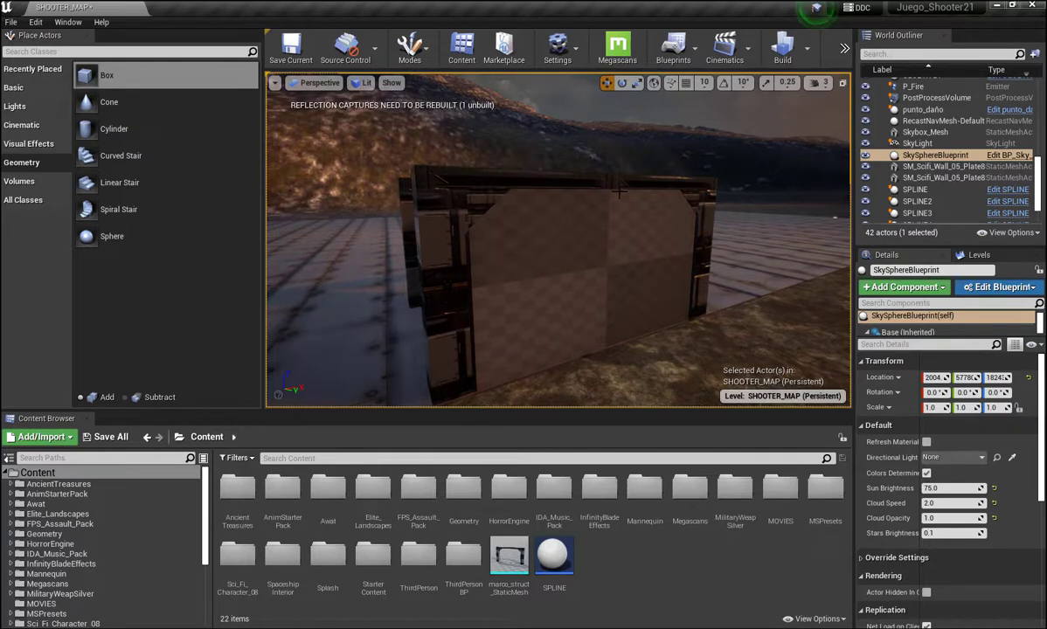
pyautogui.moveTo(569, 250)
pyautogui.mouseDown(button='right')
pyautogui.moveTo(629, 218)
pyautogui.moveTo(594, 212)
pyautogui.moveTo(559, 243)
pyautogui.mouseUp(button='right')
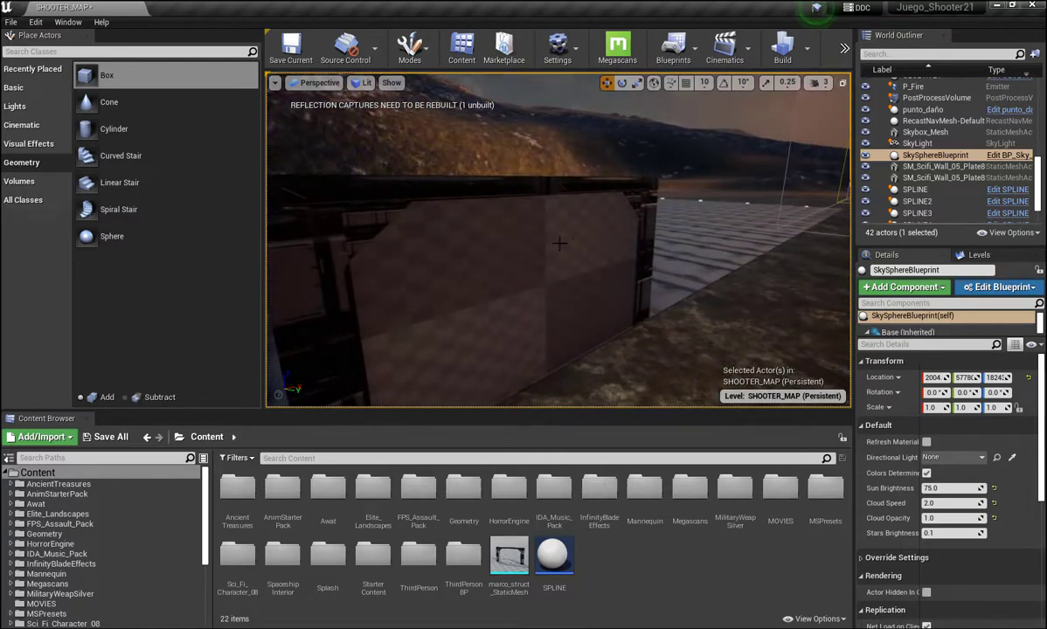
pyautogui.click(538, 259)
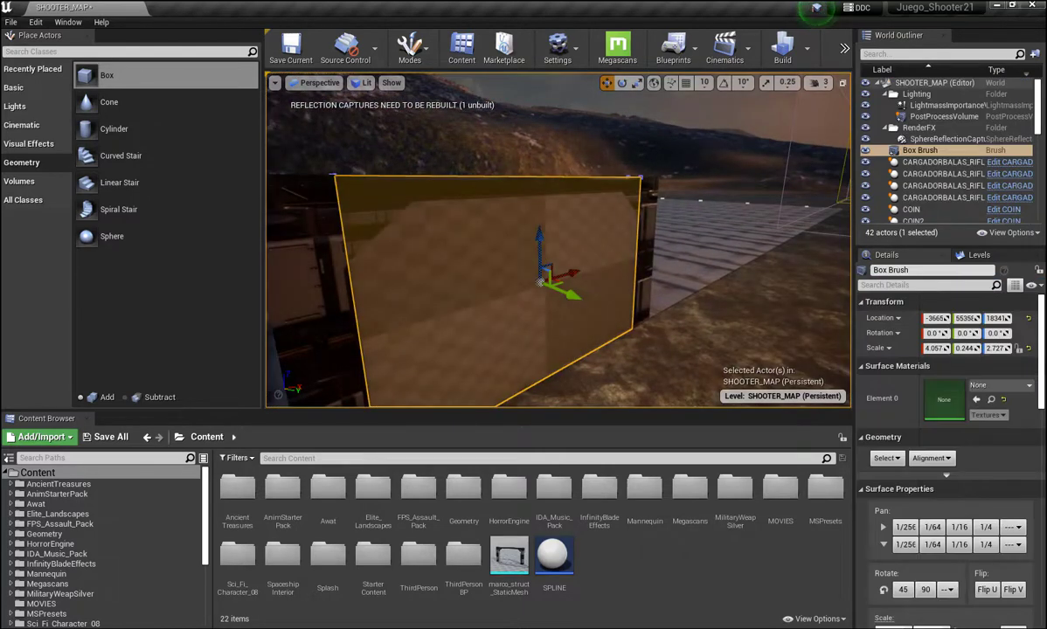
pyautogui.moveTo(540, 282); pyautogui.dragTo(561, 262, button='right')
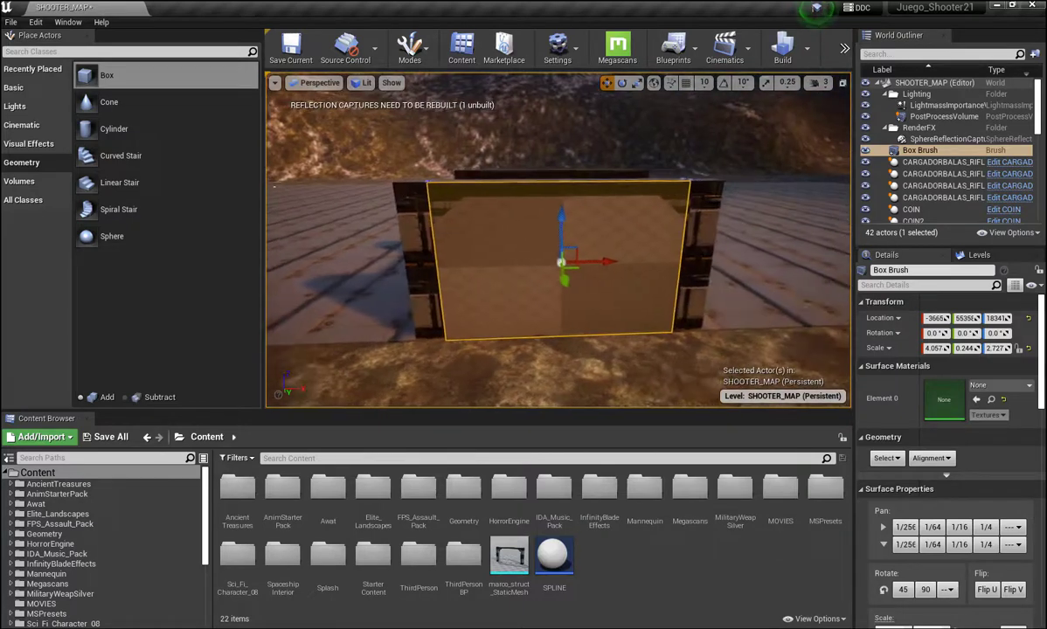
pyautogui.scroll(-5, 559, 254)
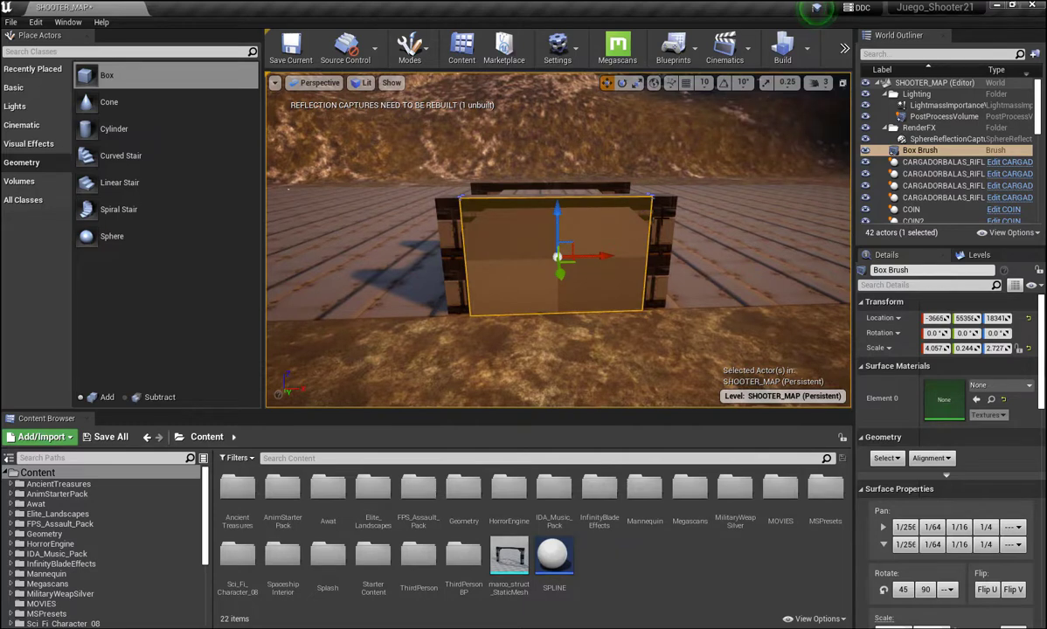
# Alt-drag a copy of the brush left along the wall, then duplicate the original in place with Ctrl+W
pyautogui.keyDown('alt'); pyautogui.moveTo(608, 255); pyautogui.dragTo(405, 259); pyautogui.keyUp('alt')
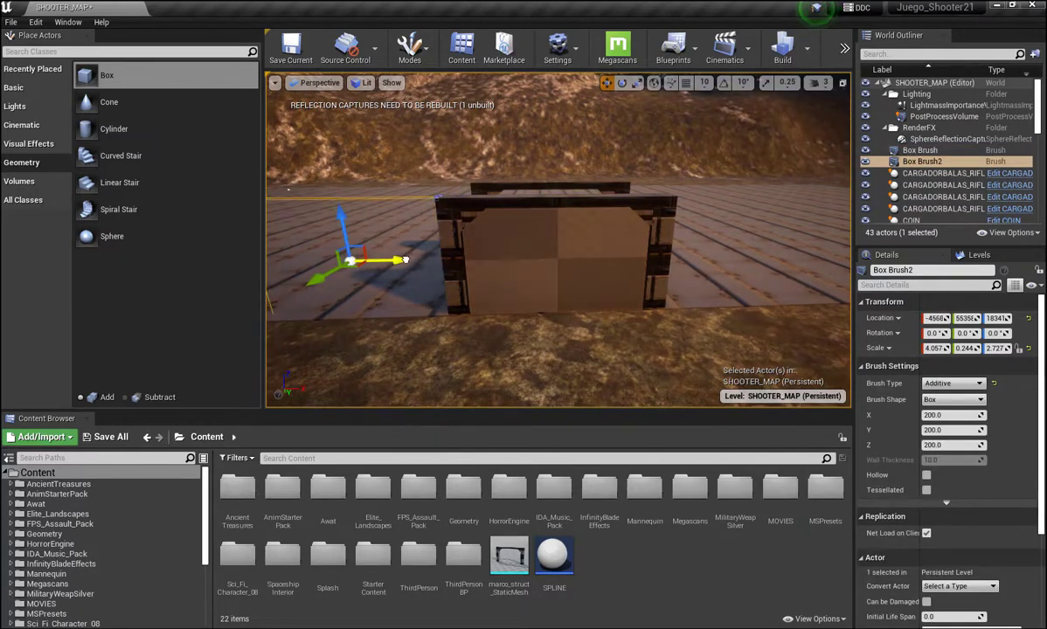
pyautogui.click(550, 253)
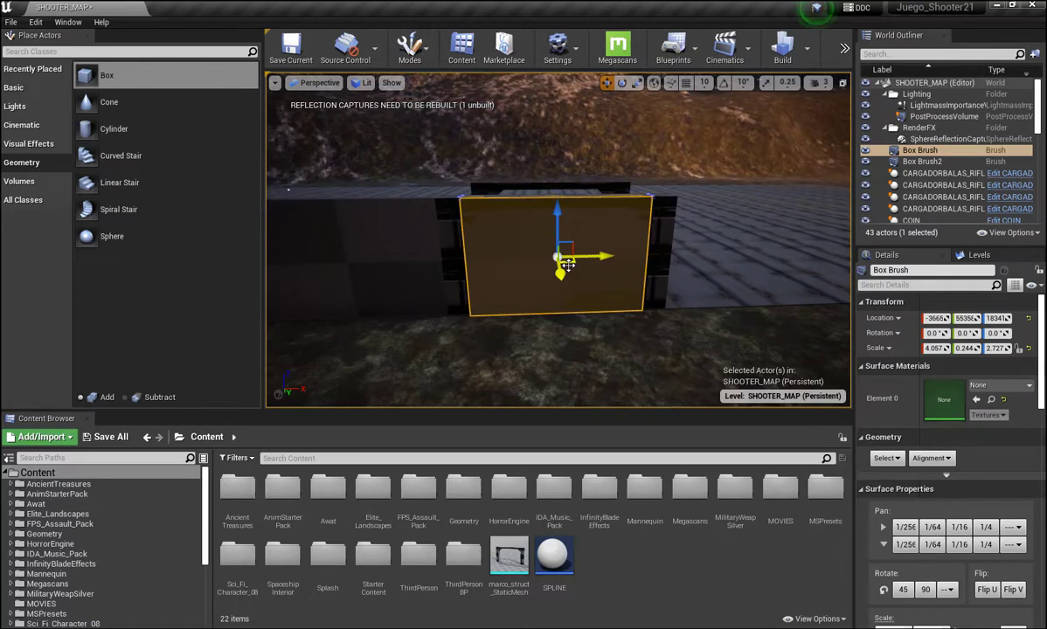
pyautogui.hotkey('ctrl', 'w')
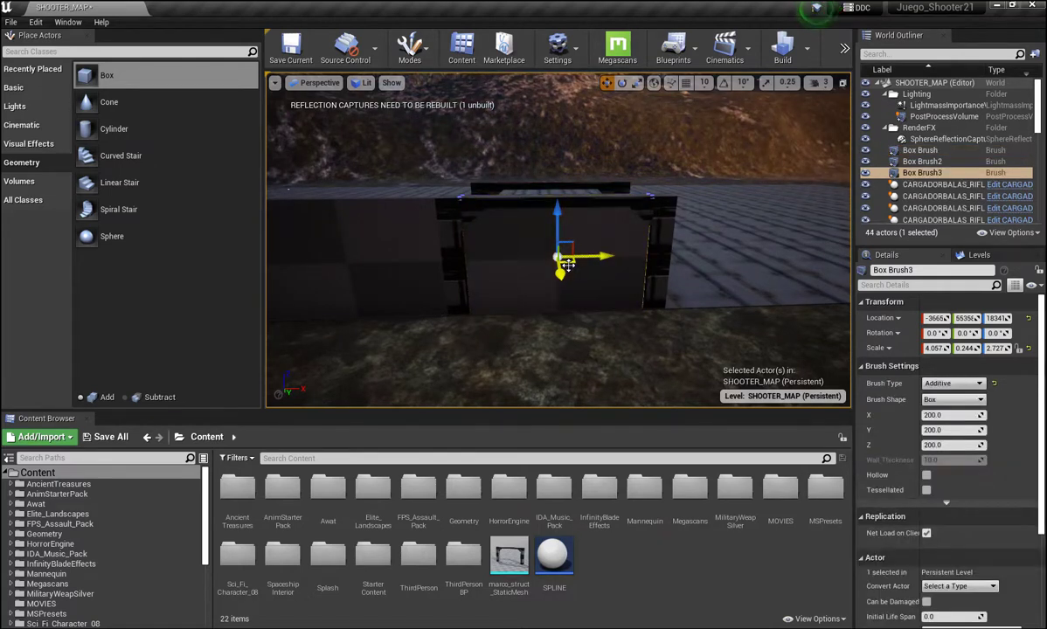
# Resize Box Brush3 to about 1.006 × 0.313 × 1.547 and lower it to floor level
pyautogui.click(637, 82)
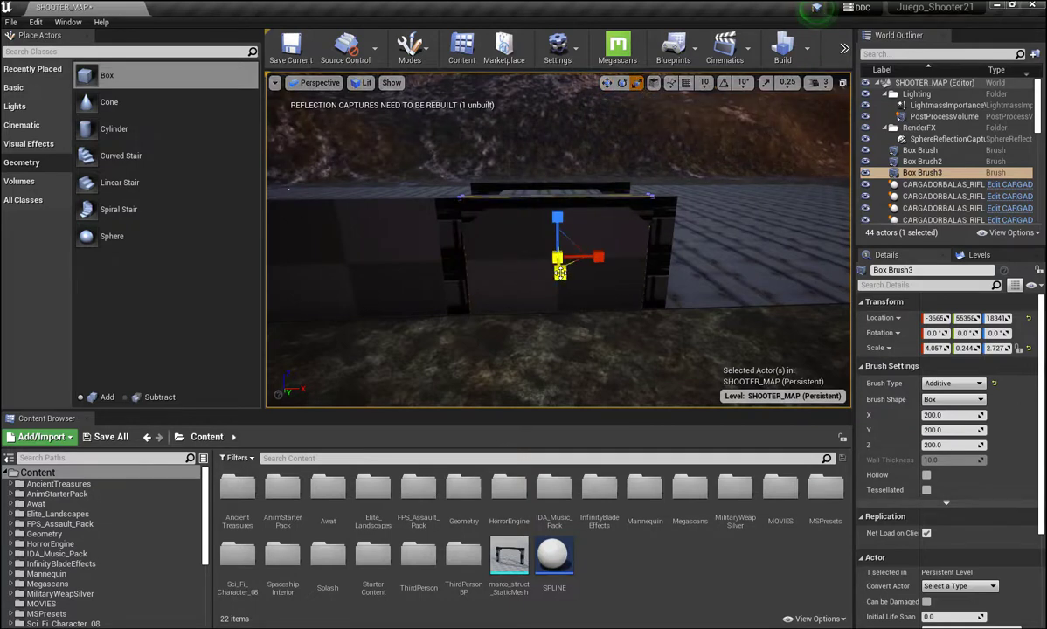
pyautogui.moveTo(559, 272)
pyautogui.mouseDown()
pyautogui.moveTo(559, 284)
pyautogui.moveTo(585, 256)
pyautogui.moveTo(580, 226)
pyautogui.moveTo(557, 232)
pyautogui.moveTo(558, 244)
pyautogui.moveTo(578, 256)
pyautogui.mouseUp()
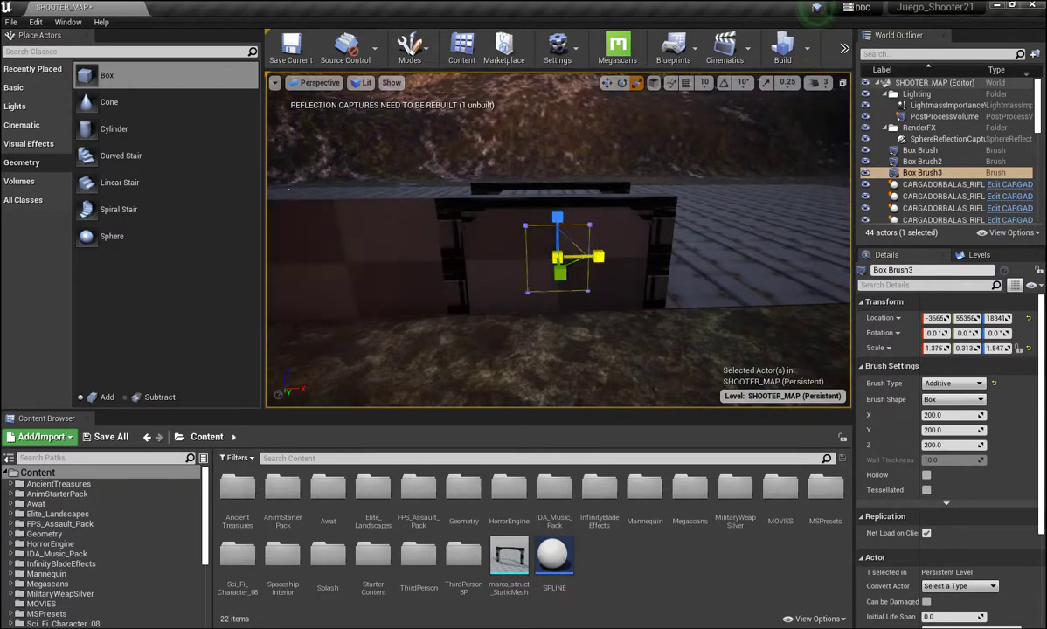
pyautogui.moveTo(598, 256); pyautogui.dragTo(590, 256)
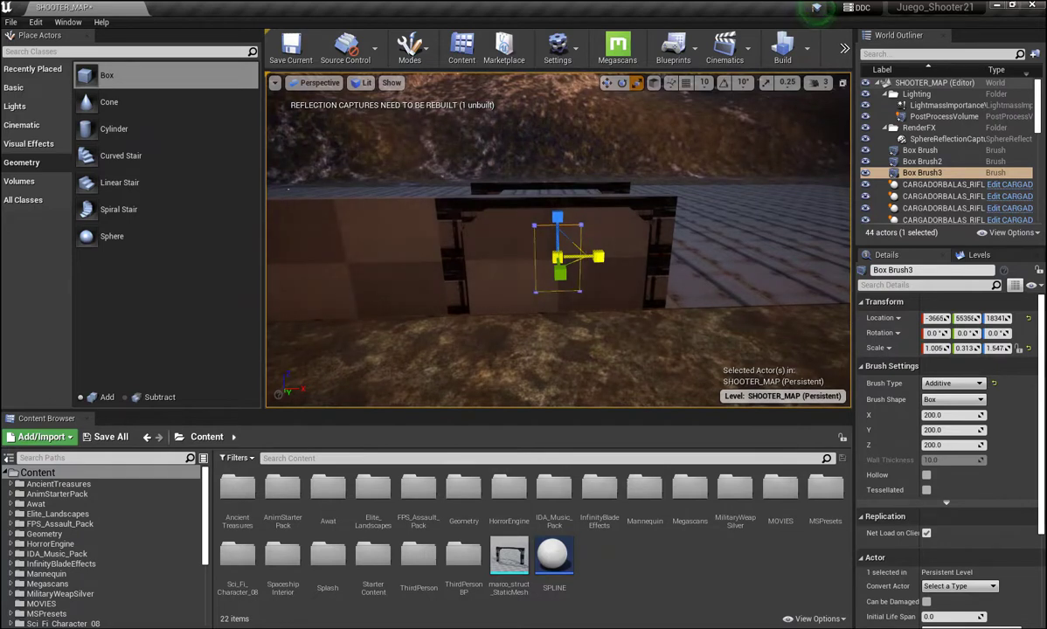
pyautogui.click(606, 82)
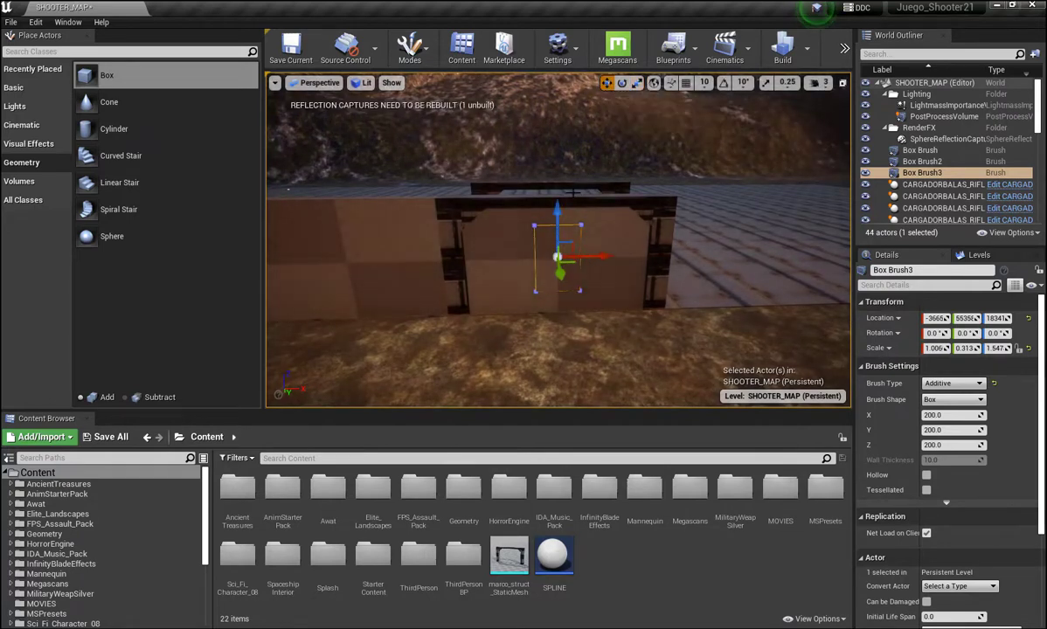
pyautogui.moveTo(558, 208); pyautogui.dragTo(557, 233)
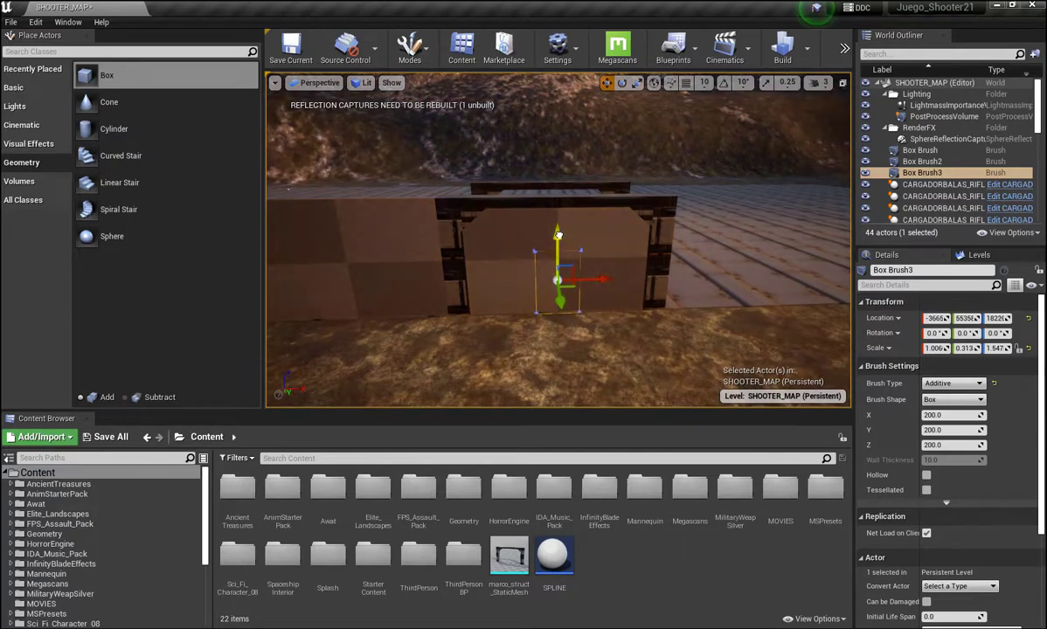
pyautogui.moveTo(557, 234); pyautogui.dragTo(558, 232)
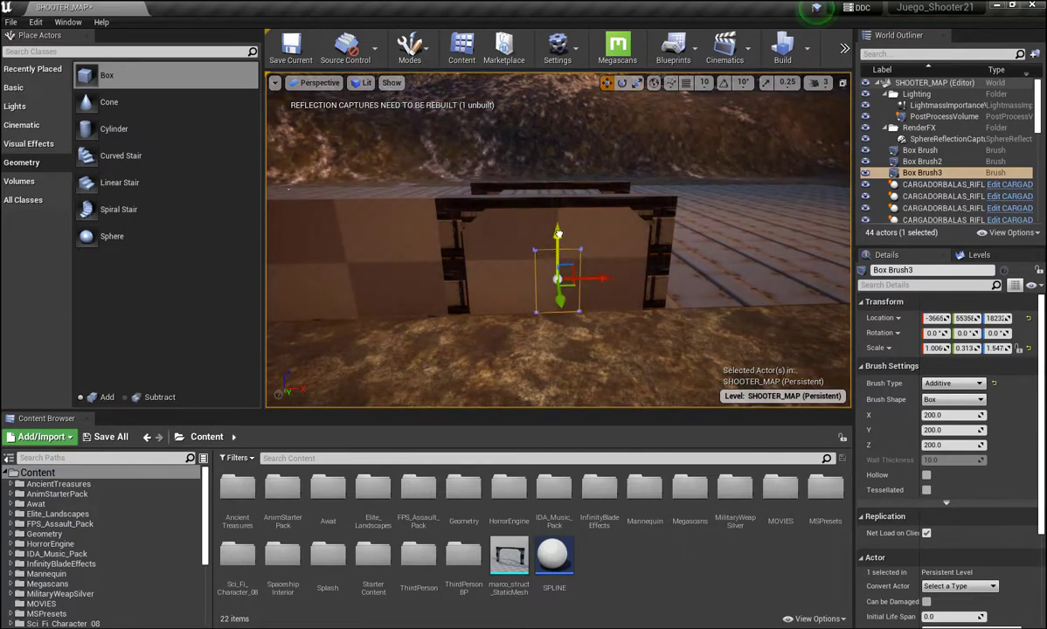
pyautogui.moveTo(557, 233); pyautogui.dragTo(558, 236)
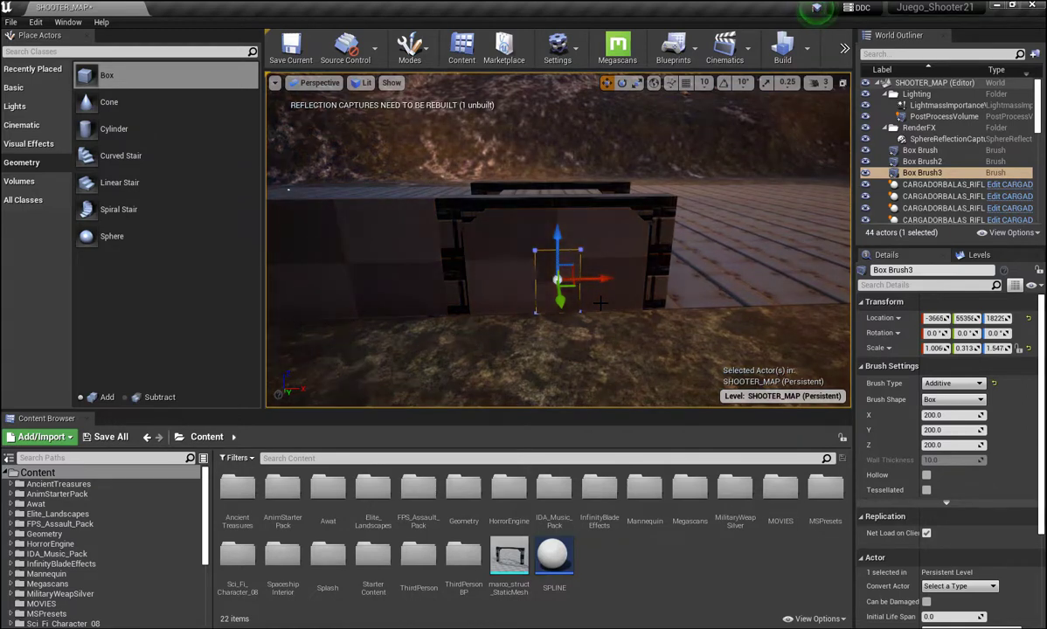
# Set Box Brush3's Brush Type to Subtractive so it cuts a doorway in the panel
pyautogui.click(955, 383)
pyautogui.click(959, 401)
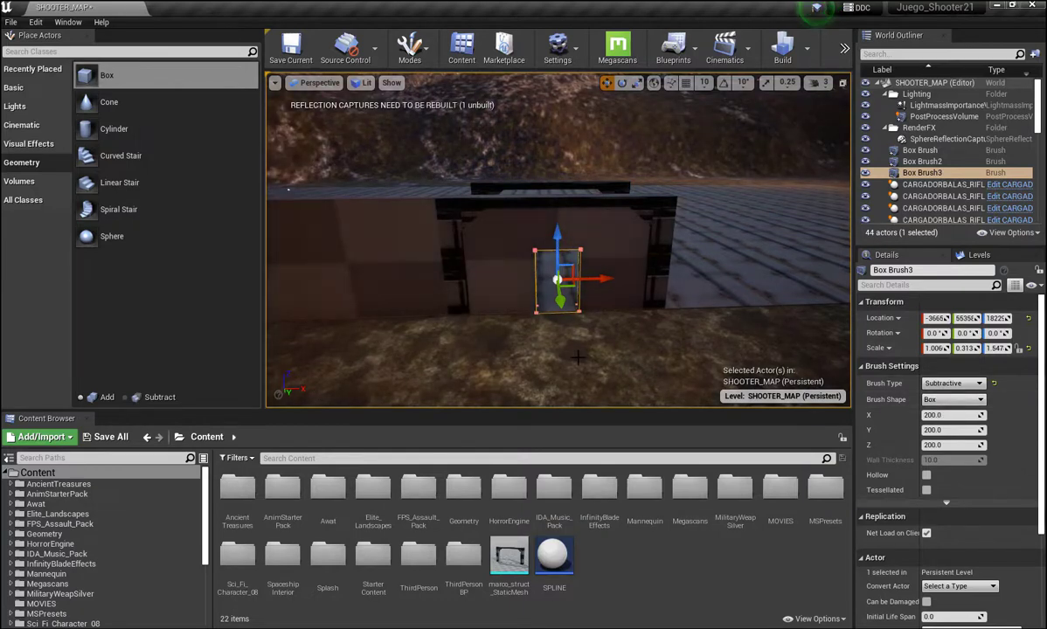
pyautogui.moveTo(577, 357)
pyautogui.mouseDown(button='right')
pyautogui.moveTo(594, 375)
pyautogui.moveTo(605, 365)
pyautogui.mouseUp(button='right')
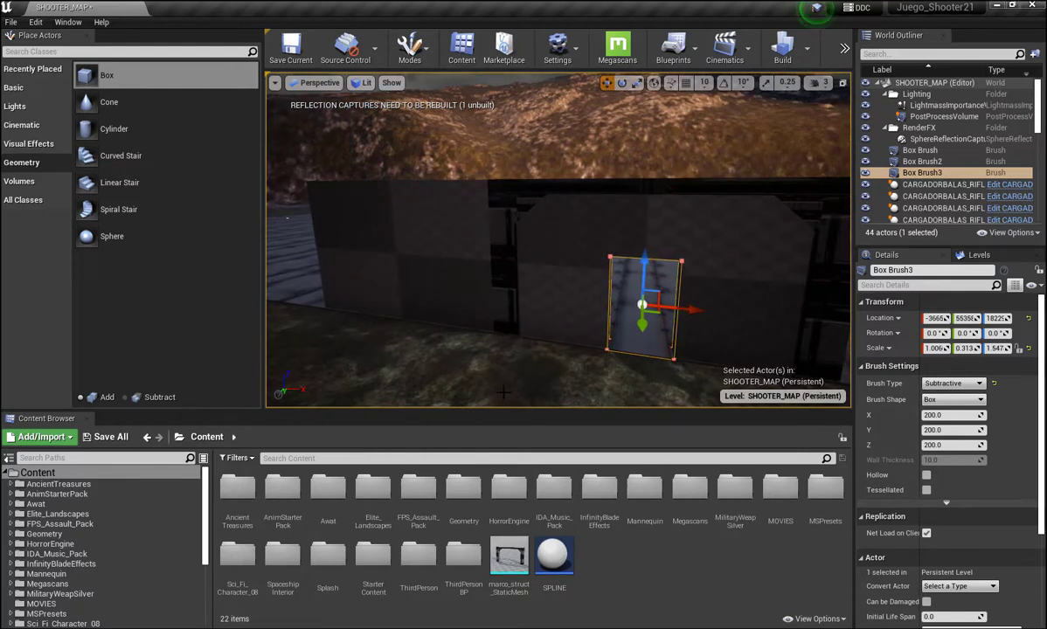
pyautogui.moveTo(503, 392); pyautogui.dragTo(503, 392, button='right')
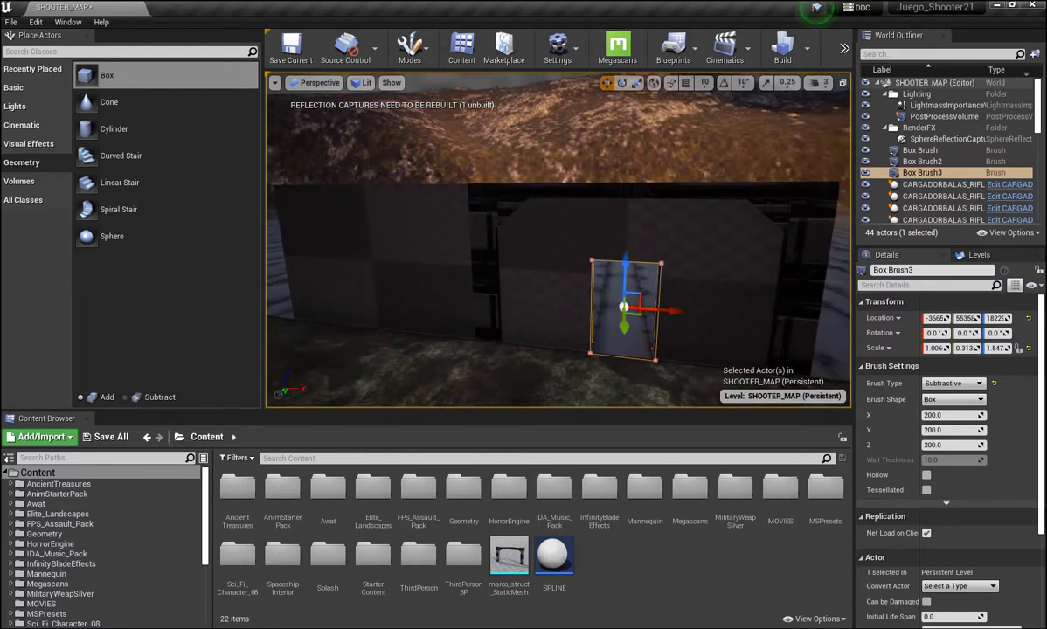
pyautogui.moveTo(559, 262); pyautogui.dragTo(559, 262, button='right')
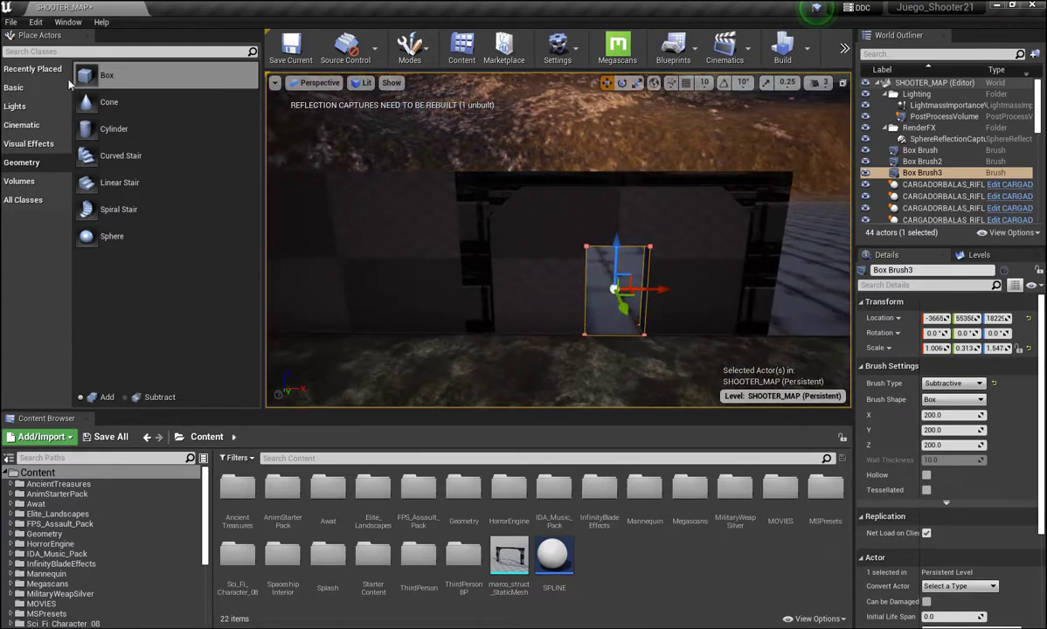
# Close the Place Actors panel and focus the widened viewport on Box Brush3's opening
pyautogui.click(87, 37)
pyautogui.moveTo(425, 240); pyautogui.dragTo(425, 240, button='right')
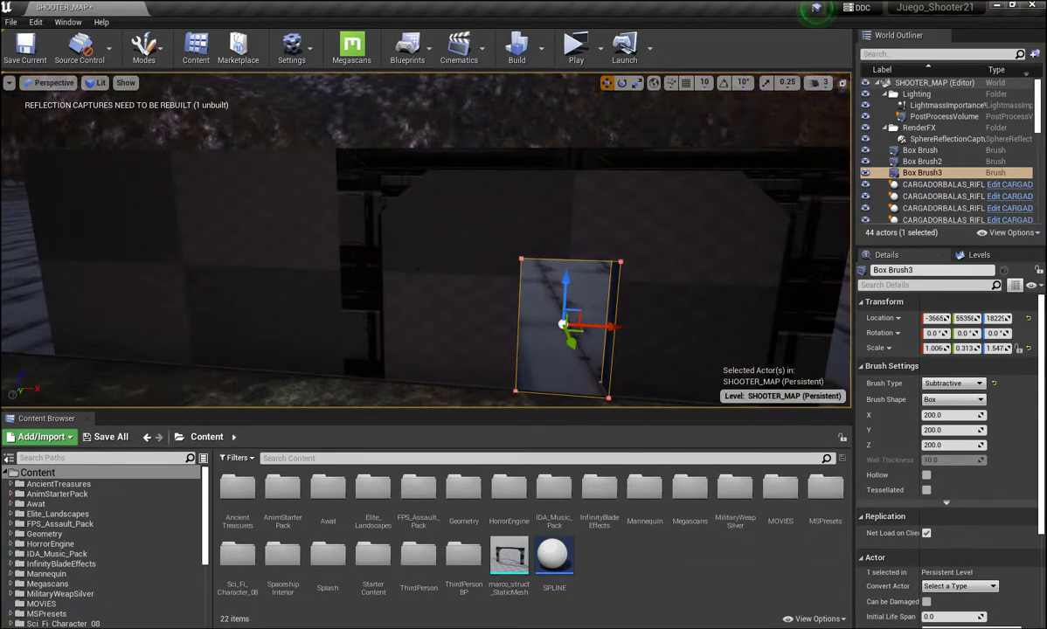
pyautogui.moveTo(426, 241); pyautogui.dragTo(425, 241, button='right')
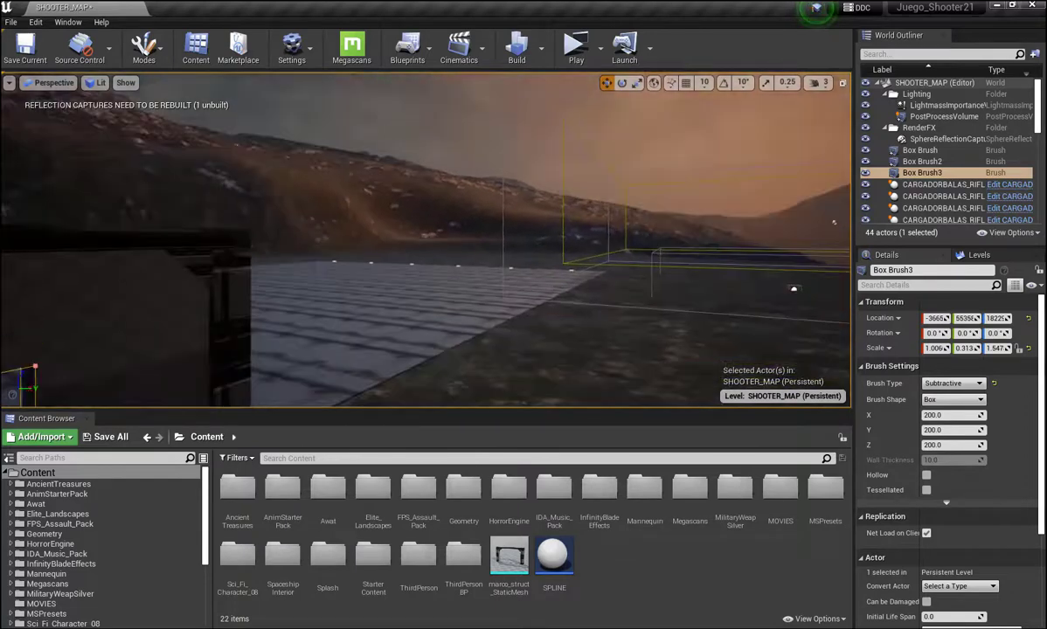
pyautogui.press('f')
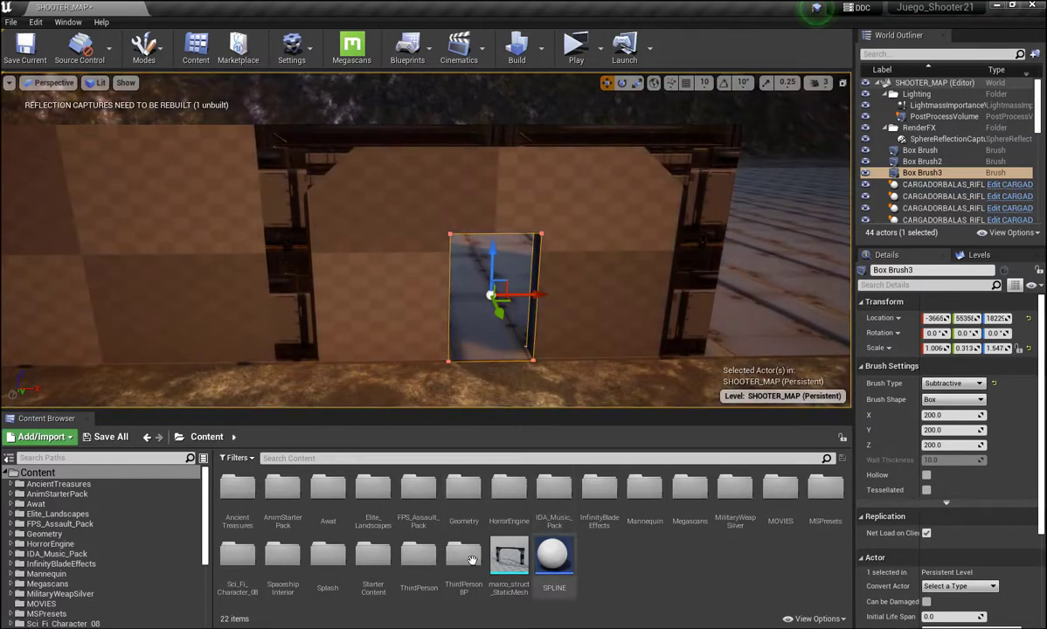
# Open the SpaceshipInterior > Meshes folder in the Content Browser
pyautogui.doubleClick(279, 566)
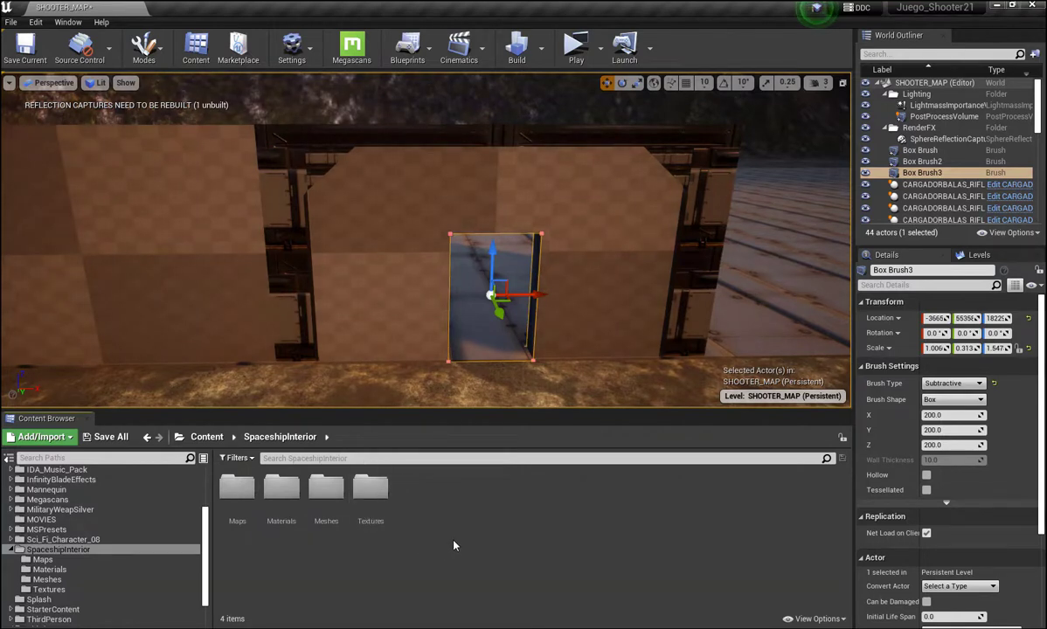
pyautogui.click(209, 438)
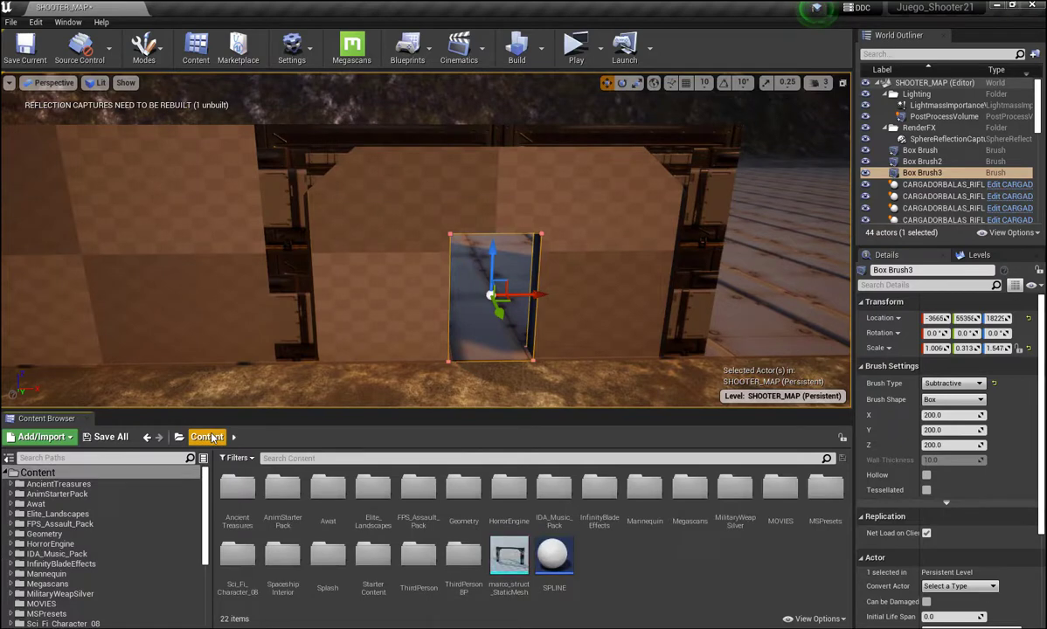
pyautogui.doubleClick(288, 569)
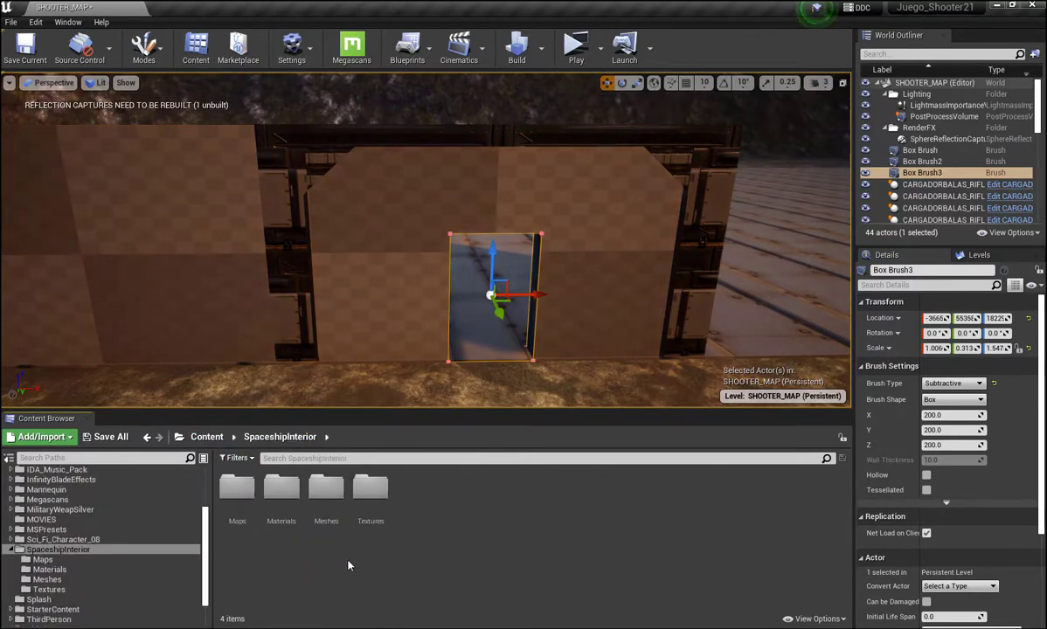
pyautogui.doubleClick(324, 492)
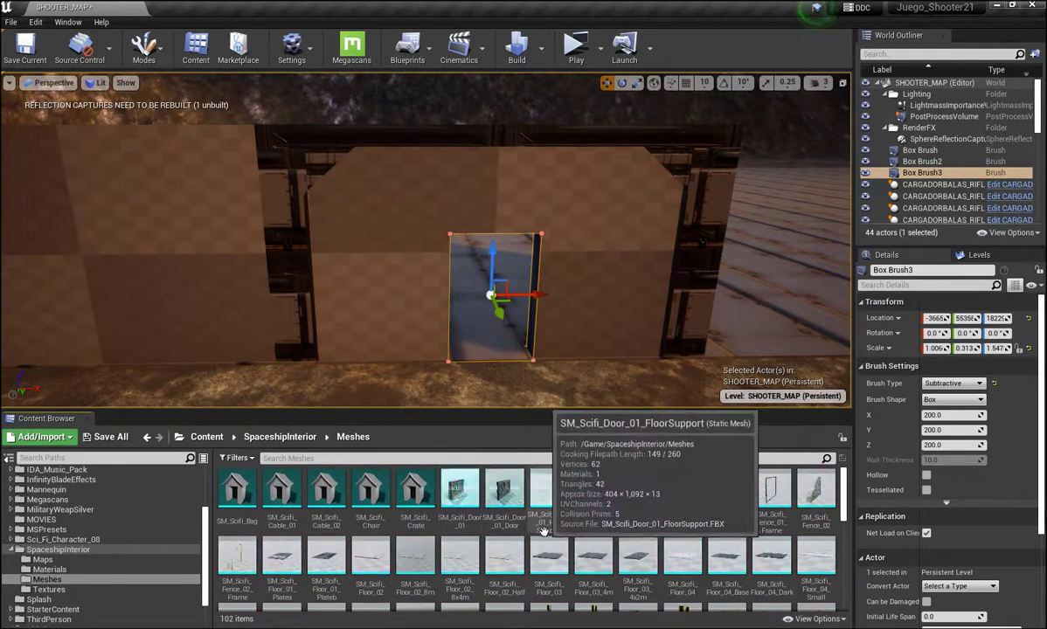
# Browse the 102 Meshes assets to locate SM_Scifi_Door_02
pyautogui.scroll(-1, 572, 519)
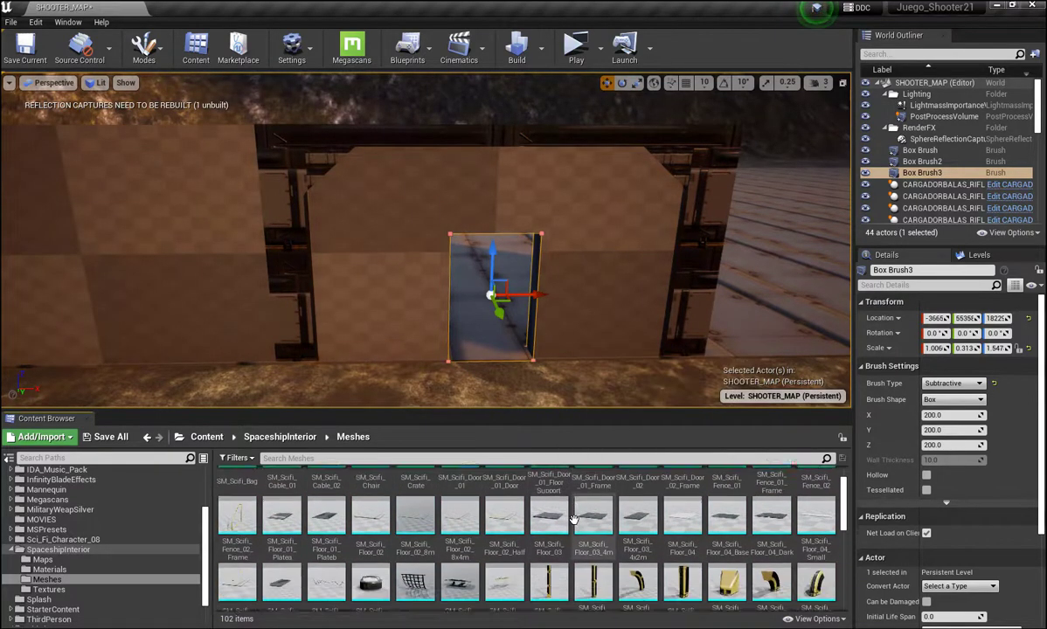
pyautogui.scroll(-1, 572, 519)
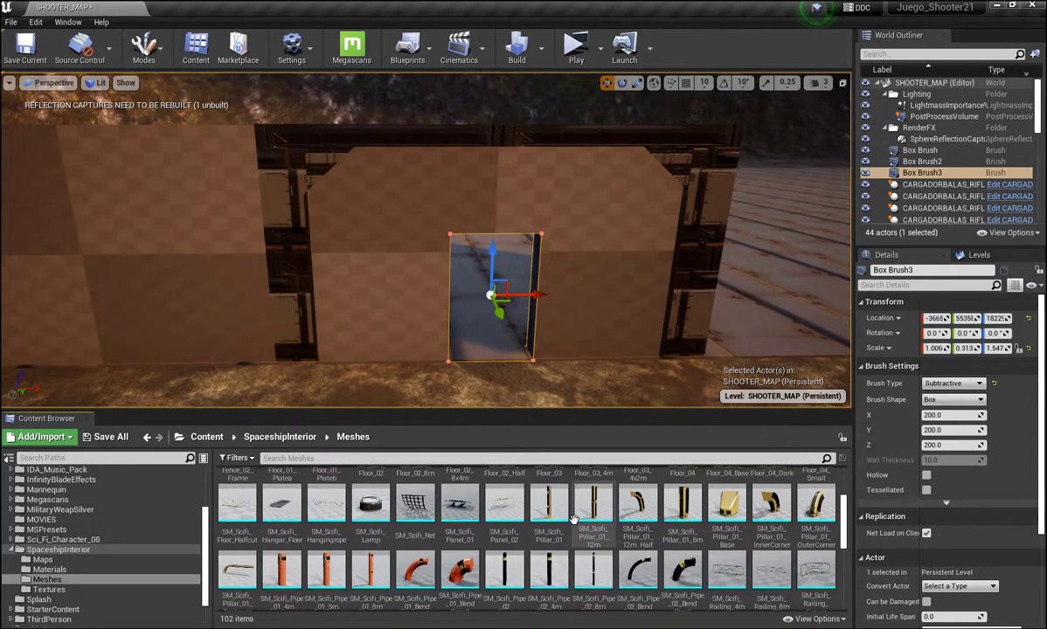
pyautogui.scroll(-1, 573, 519)
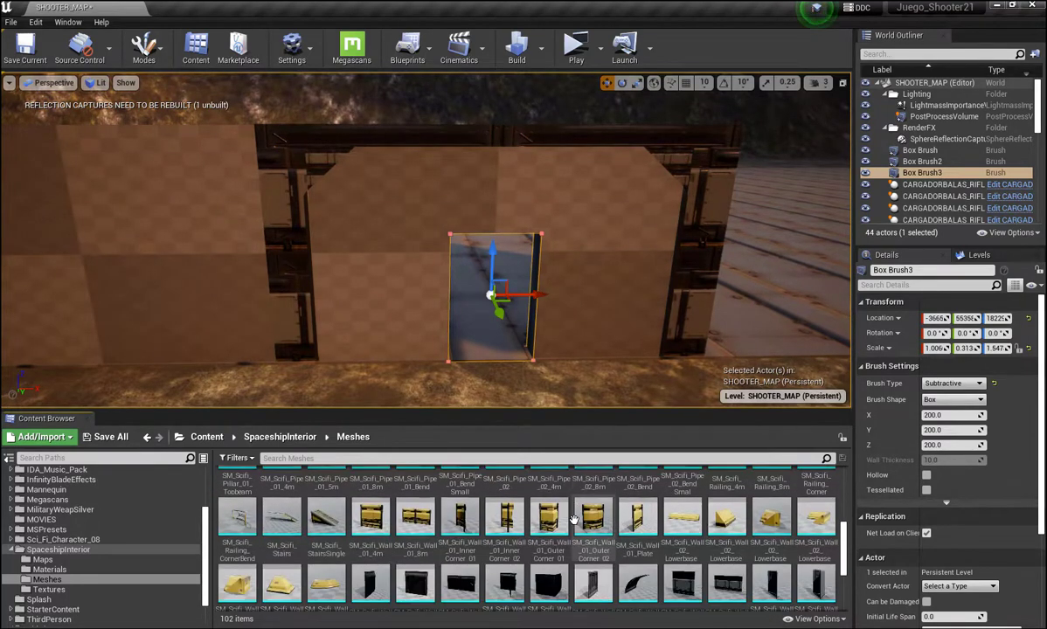
pyautogui.scroll(-1, 572, 519)
pyautogui.scroll(-1, 572, 519)
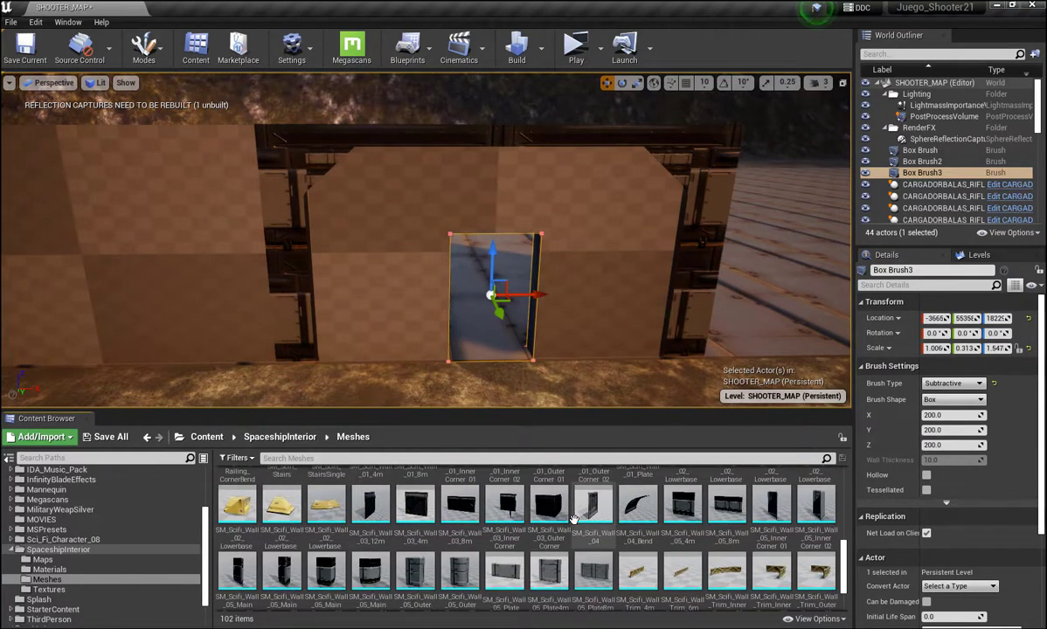
pyautogui.scroll(-1, 572, 519)
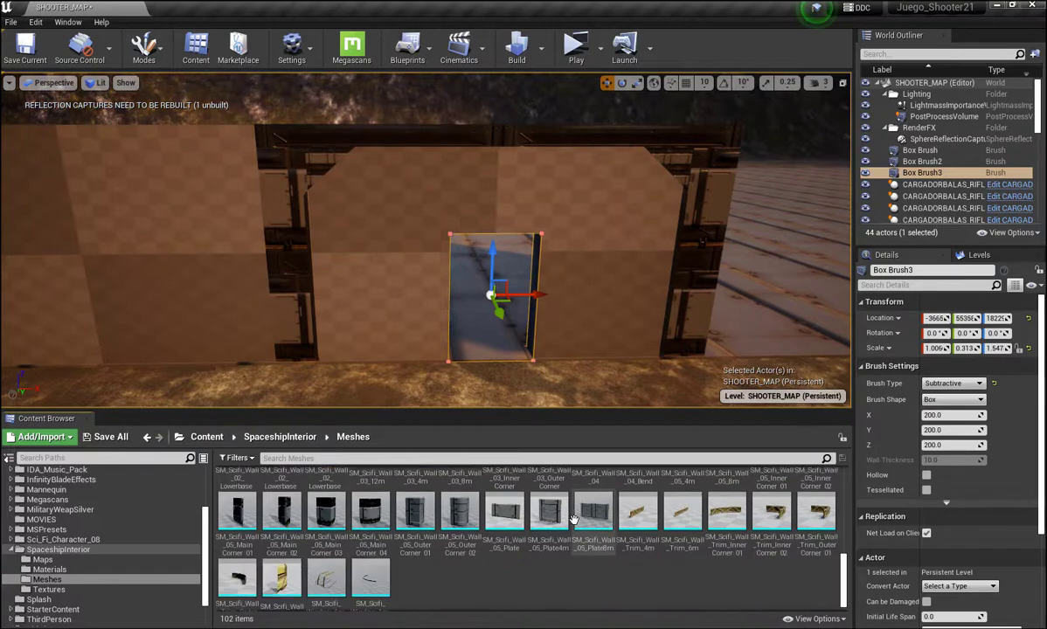
pyautogui.scroll(1, 572, 519)
pyautogui.scroll(1, 572, 519)
pyautogui.scroll(3, 572, 519)
pyautogui.scroll(6, 573, 519)
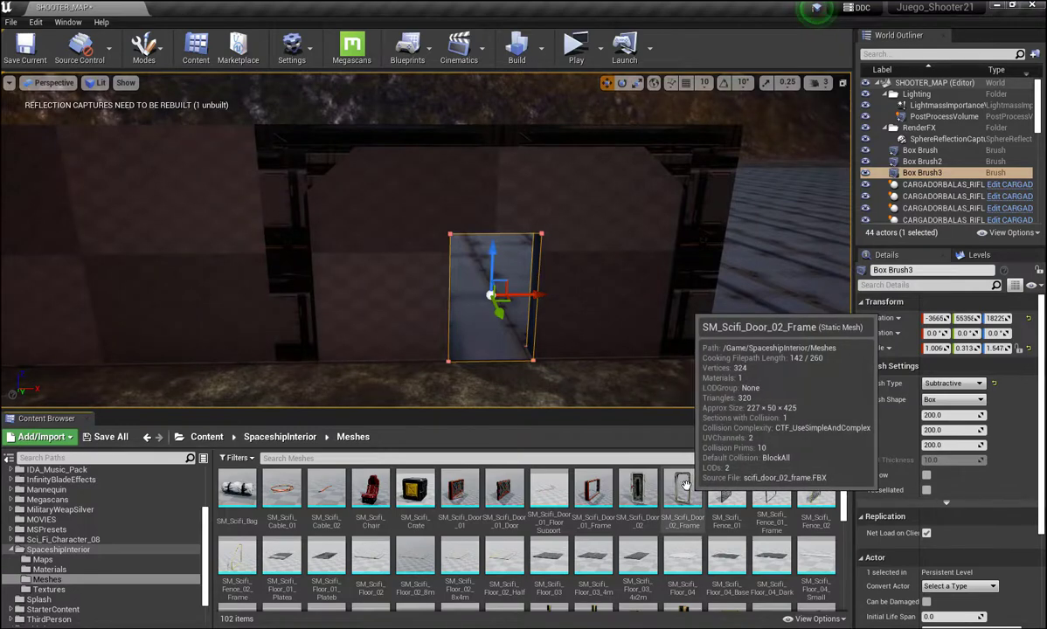
# Place the SM_Scifi_Door_02 mesh in the doorway, shifting it lower and to the left
pyautogui.moveTo(636, 490); pyautogui.dragTo(623, 460)
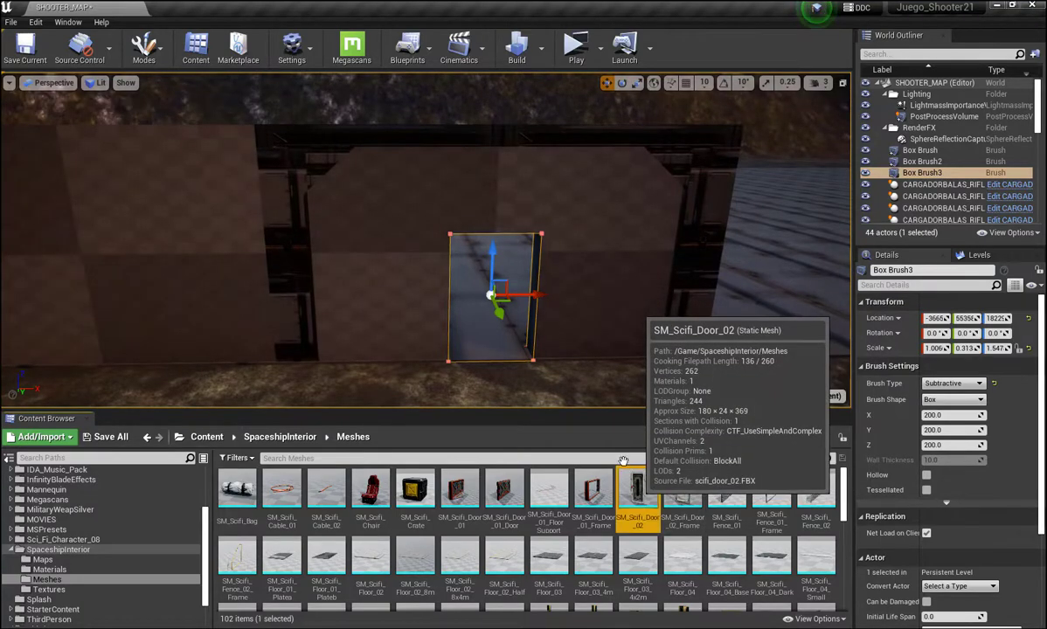
pyautogui.moveTo(484, 385); pyautogui.dragTo(522, 358)
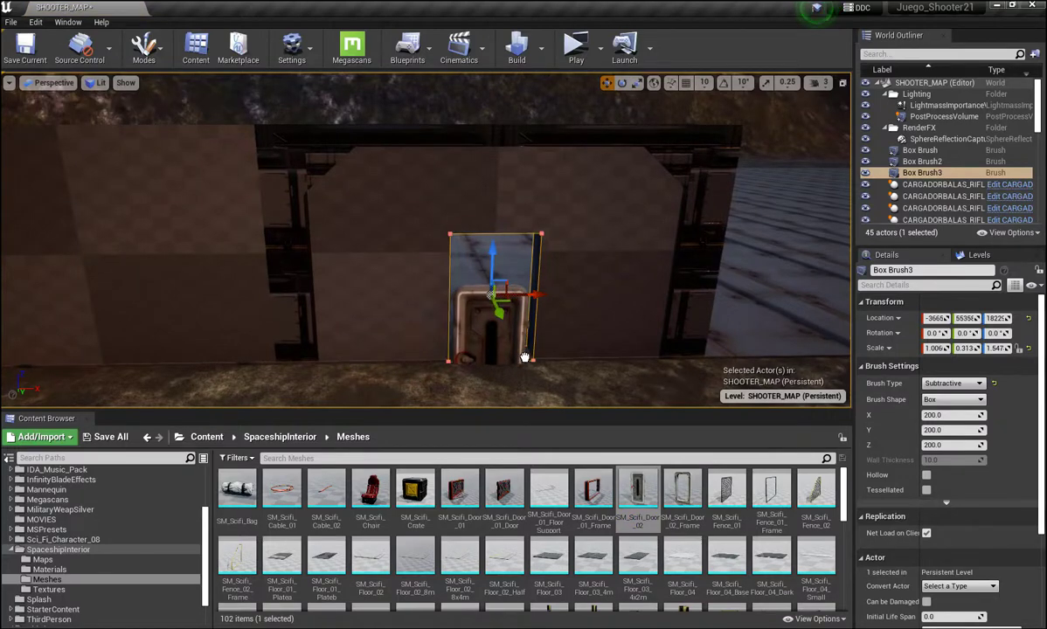
pyautogui.moveTo(522, 358); pyautogui.dragTo(384, 374)
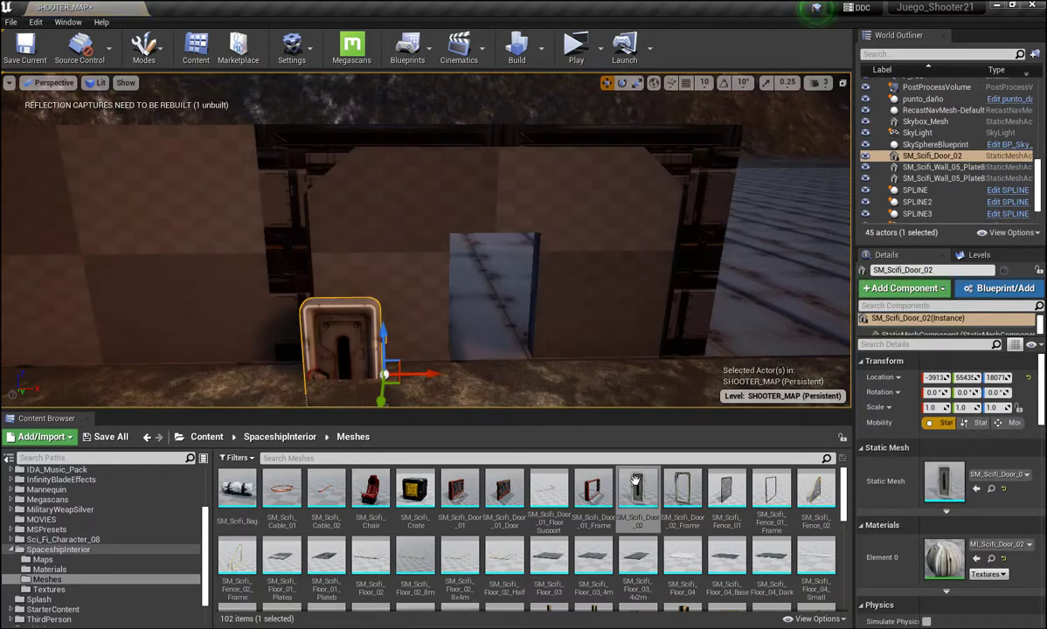
# Drop SM_Scifi_Door_02_Frame into the doorway and raise it along Z to fit
pyautogui.moveTo(681, 489); pyautogui.dragTo(494, 349)
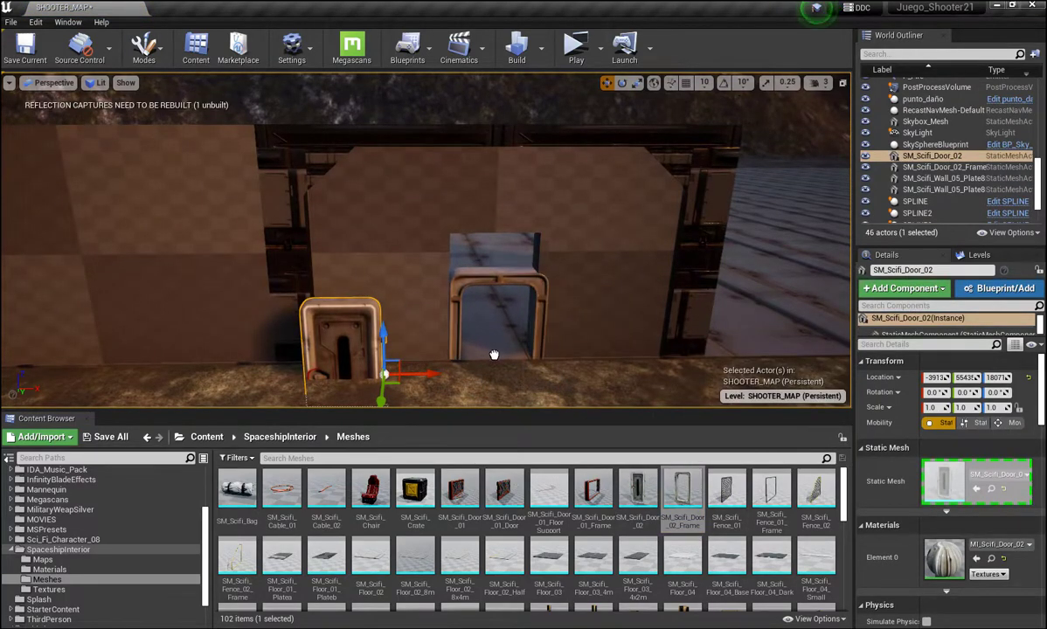
pyautogui.moveTo(495, 349); pyautogui.dragTo(492, 354)
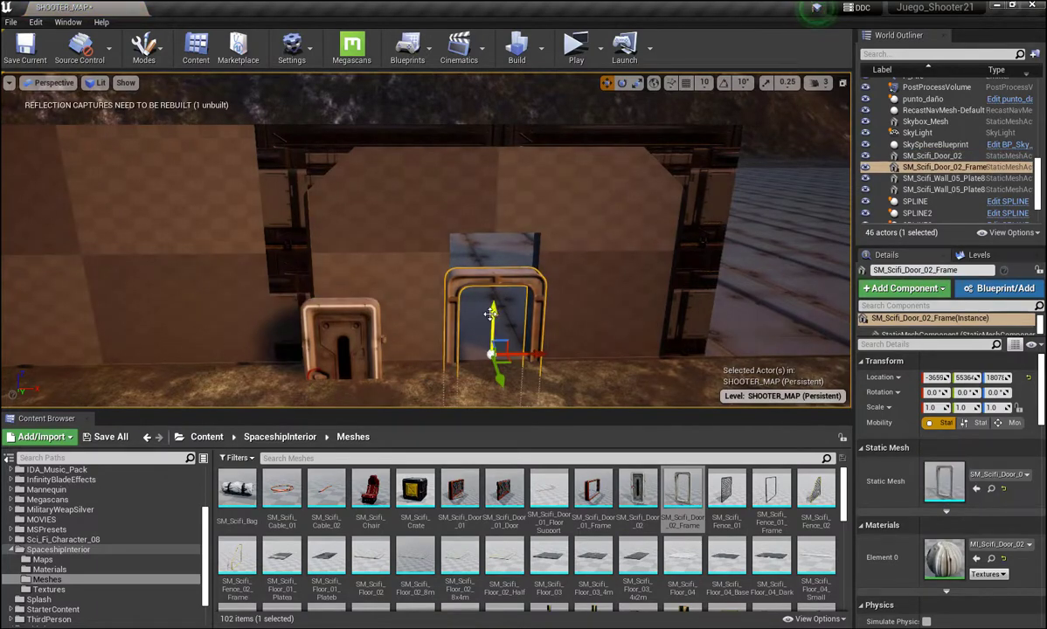
pyautogui.moveTo(492, 313); pyautogui.dragTo(483, 261)
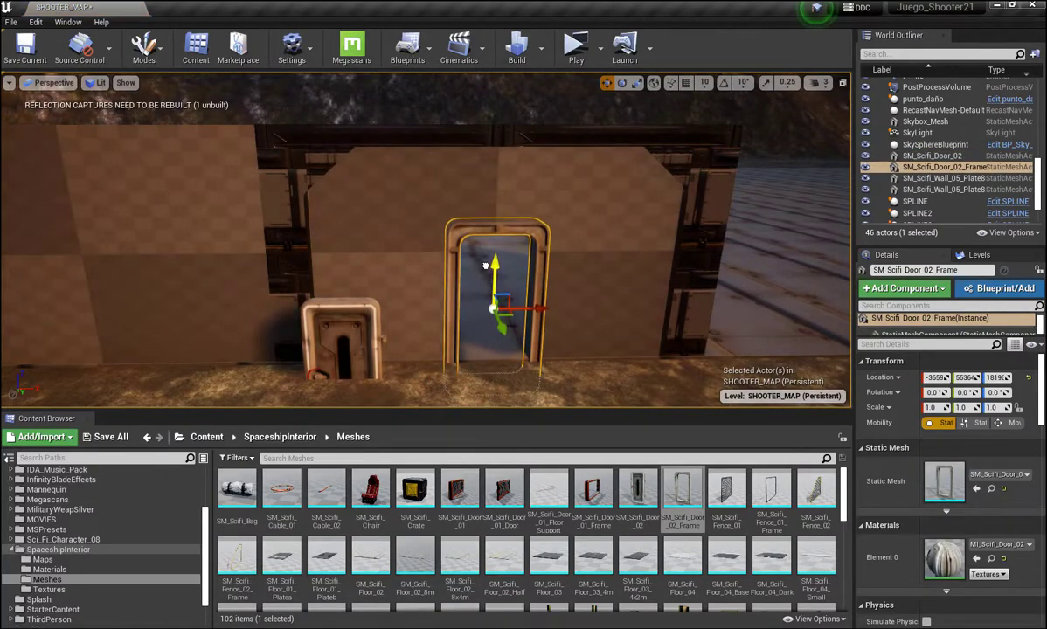
pyautogui.moveTo(483, 260); pyautogui.dragTo(478, 230)
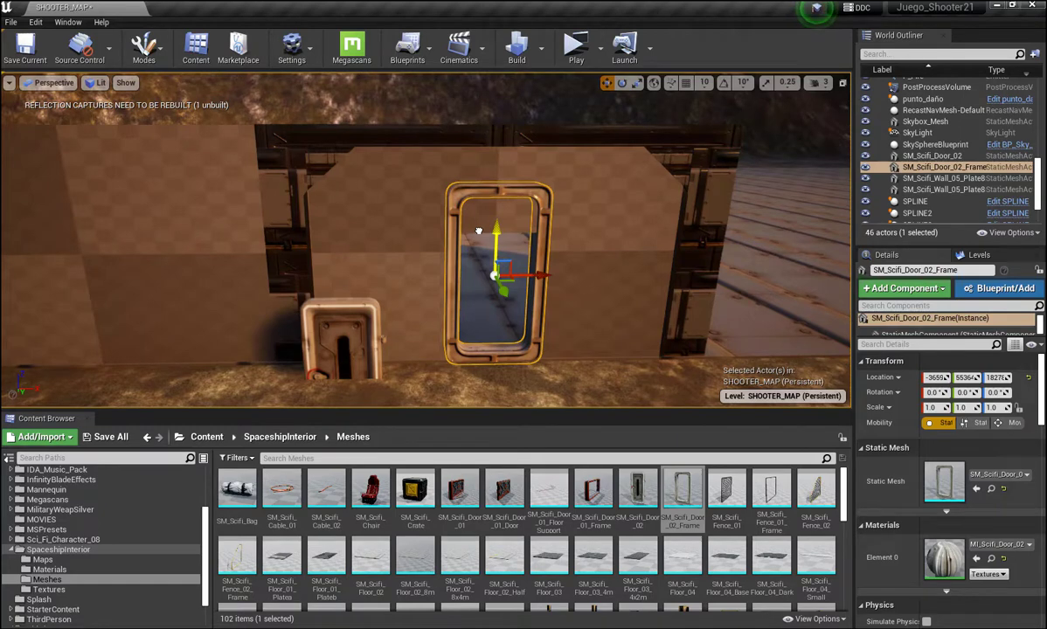
pyautogui.moveTo(478, 230); pyautogui.dragTo(477, 237)
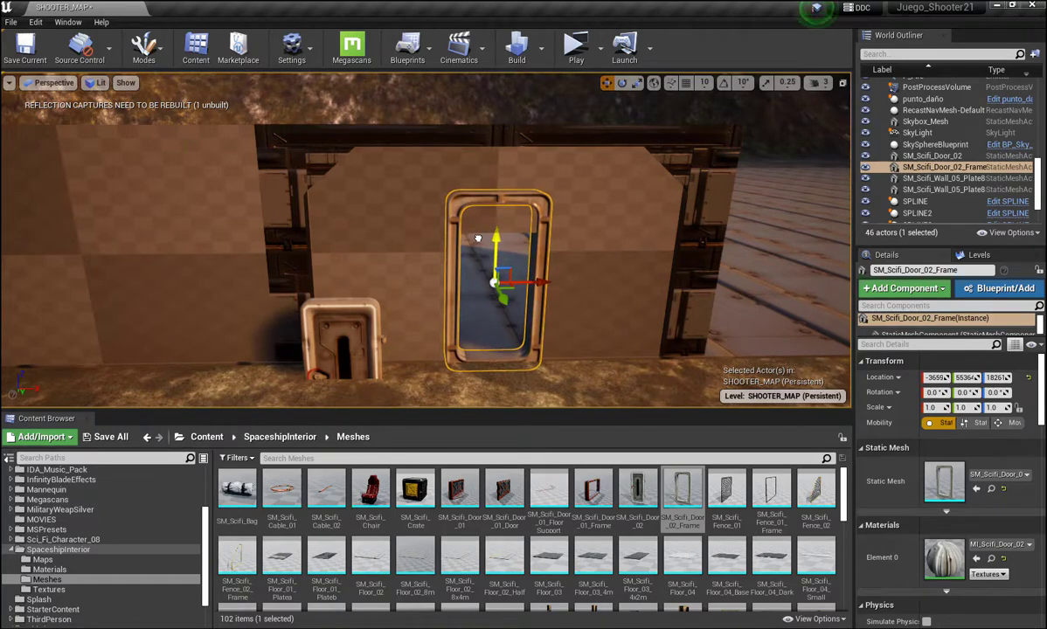
pyautogui.moveTo(477, 238); pyautogui.dragTo(477, 236)
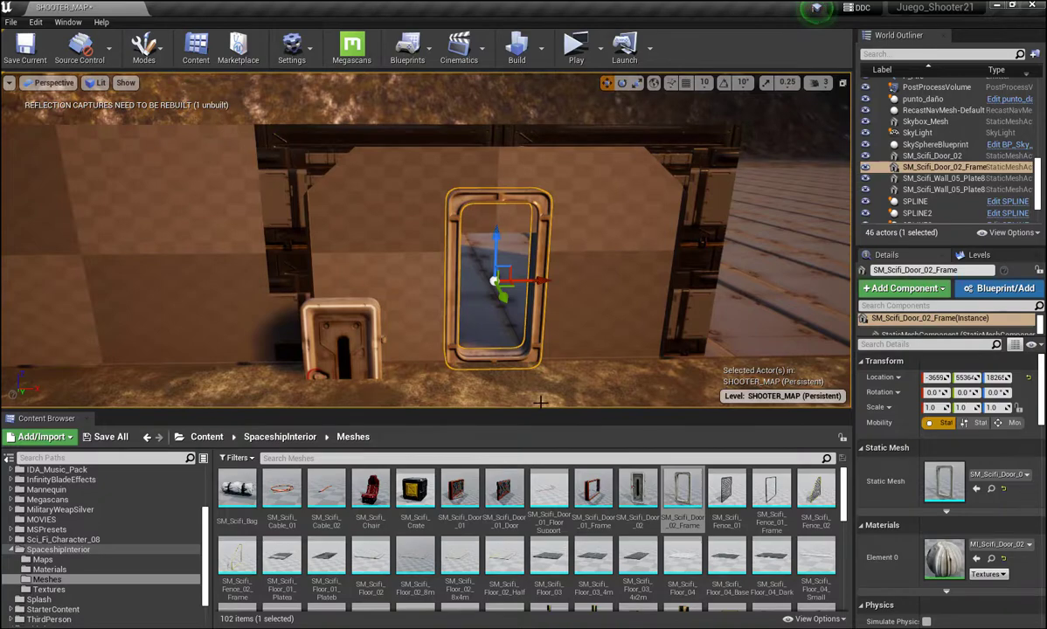
pyautogui.moveTo(419, 393)
pyautogui.keyDown('alt'); pyautogui.mouseDown()
pyautogui.moveTo(769, 384)
pyautogui.moveTo(821, 358)
pyautogui.mouseUp(); pyautogui.keyUp('alt')
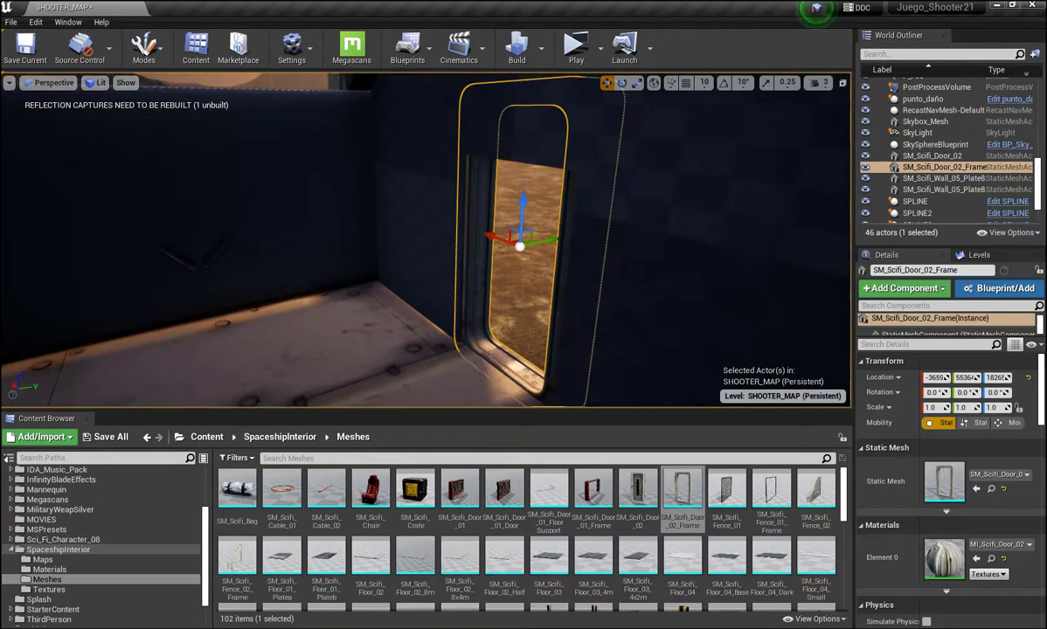
# Place a Point Light beside the door from Place Actors and raise its Intensity to 80.746292 cd
pyautogui.click(67, 22)
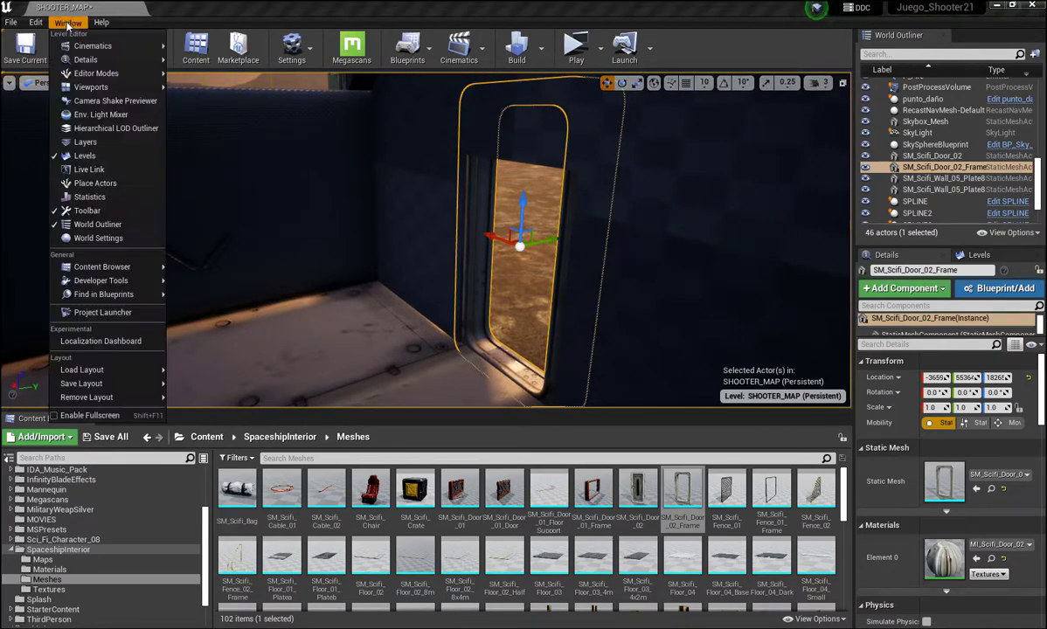
pyautogui.click(96, 184)
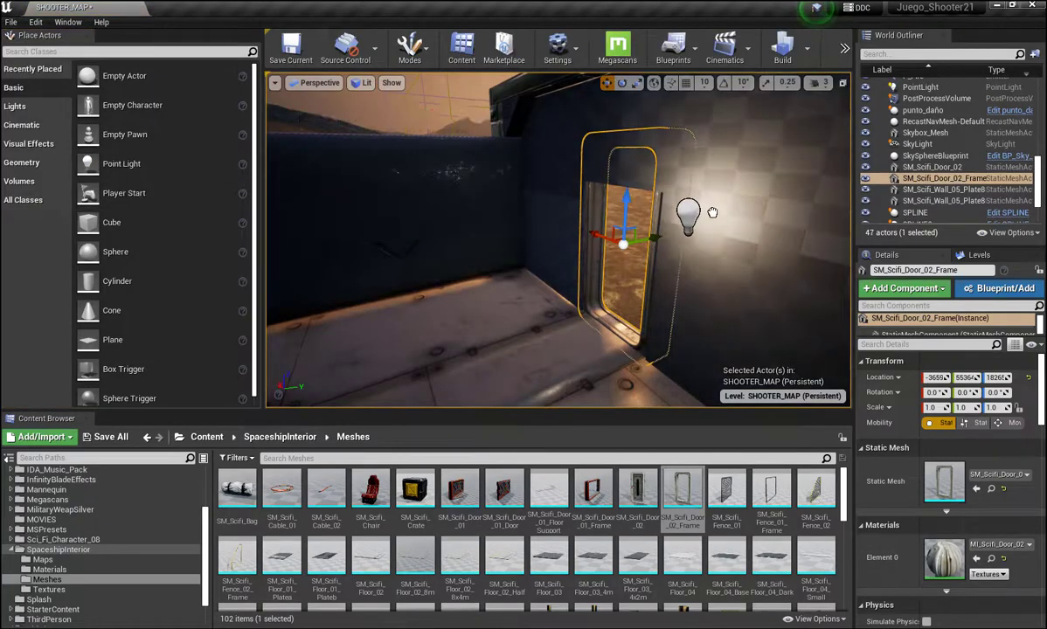
pyautogui.moveTo(501, 265)
pyautogui.mouseDown()
pyautogui.moveTo(722, 210)
pyautogui.moveTo(720, 190)
pyautogui.moveTo(645, 209)
pyautogui.mouseUp()
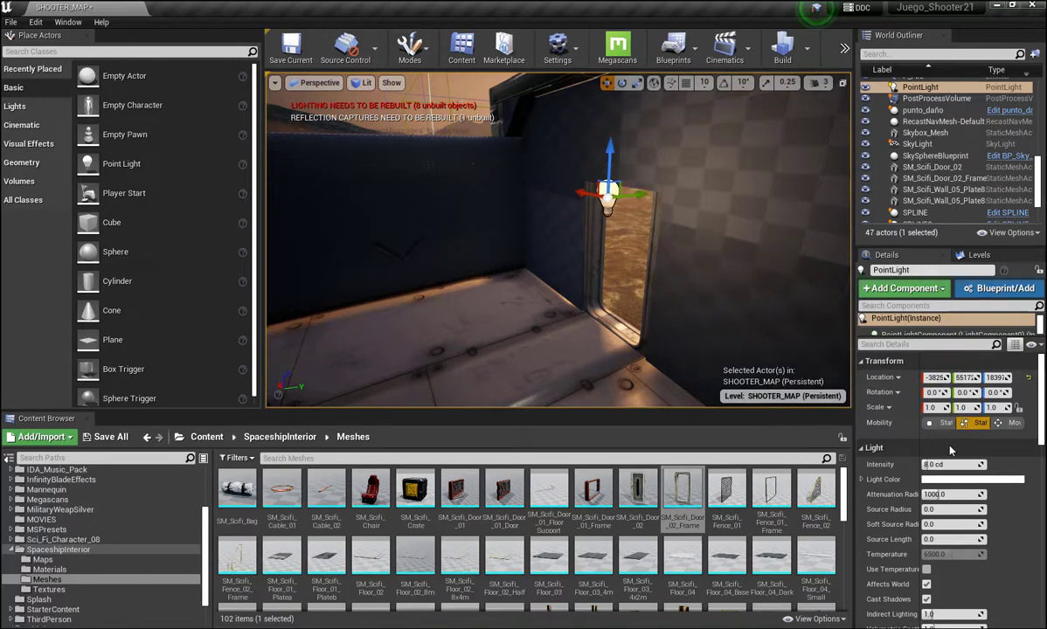
pyautogui.moveTo(927, 466)
pyautogui.mouseDown()
pyautogui.moveTo(970, 466)
pyautogui.moveTo(939, 464)
pyautogui.mouseUp()
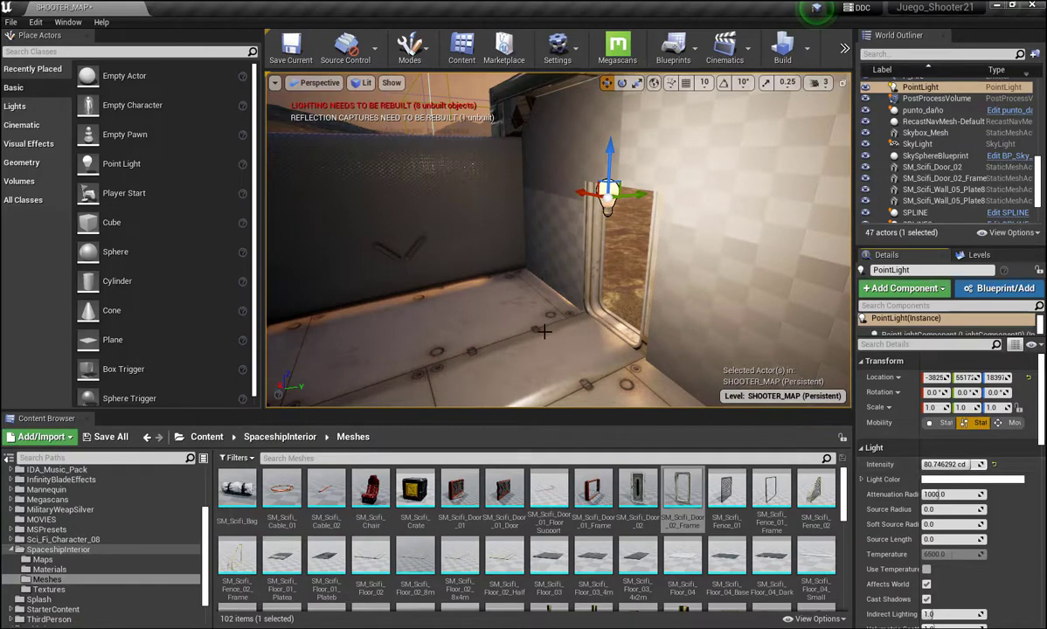
pyautogui.moveTo(544, 331)
pyautogui.mouseDown(button='right')
pyautogui.moveTo(373, 232)
pyautogui.moveTo(332, 229)
pyautogui.moveTo(555, 330)
pyautogui.mouseUp(button='right')
pyautogui.click(494, 178)
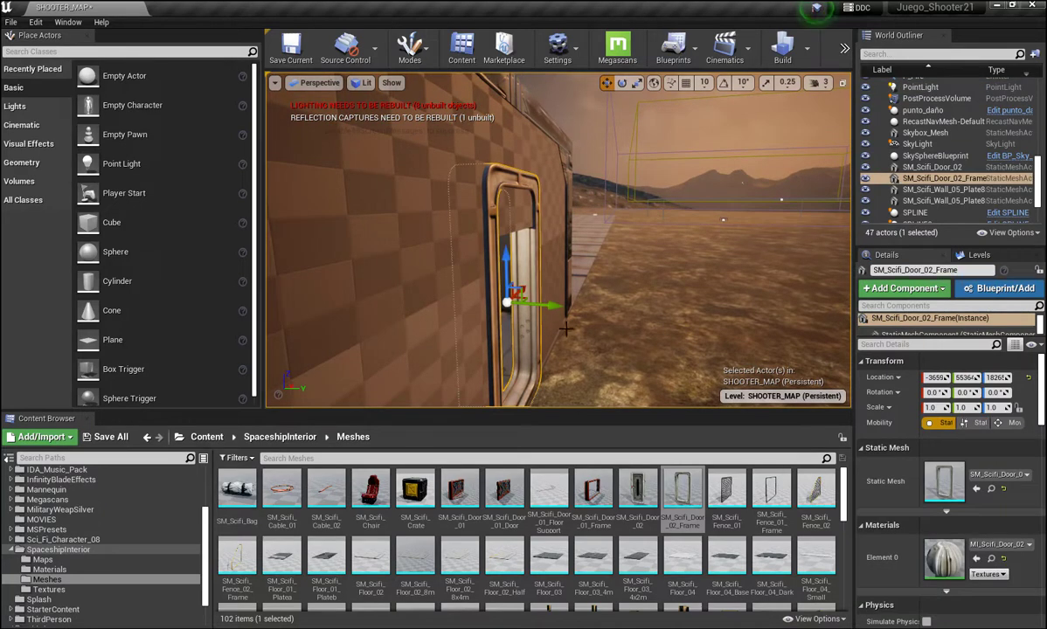
# Scale the door frame to 1.113 on Y so it reaches through the wall opening
pyautogui.moveTo(559, 306); pyautogui.dragTo(556, 308)
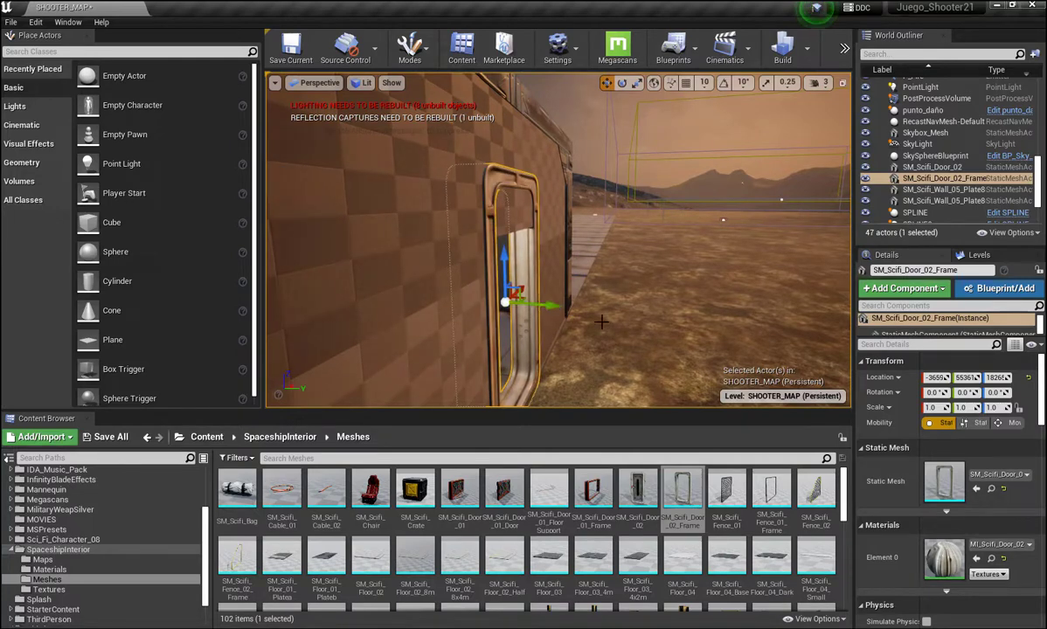
pyautogui.moveTo(555, 309)
pyautogui.mouseDown(button='right')
pyautogui.moveTo(524, 306)
pyautogui.moveTo(535, 288)
pyautogui.mouseUp(button='right')
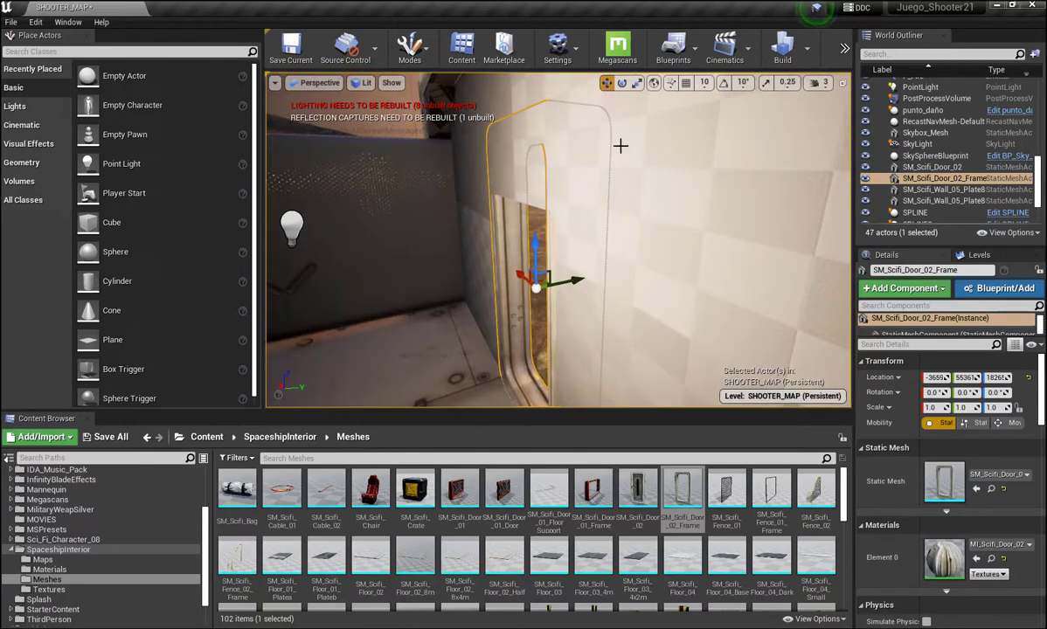
pyautogui.click(637, 83)
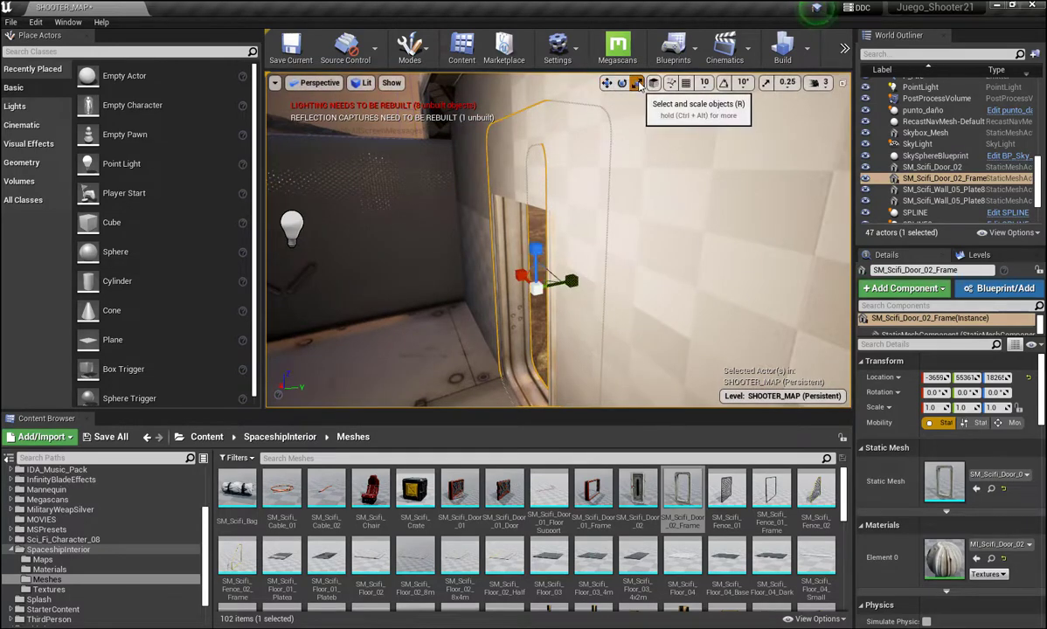
pyautogui.moveTo(572, 281); pyautogui.dragTo(585, 281)
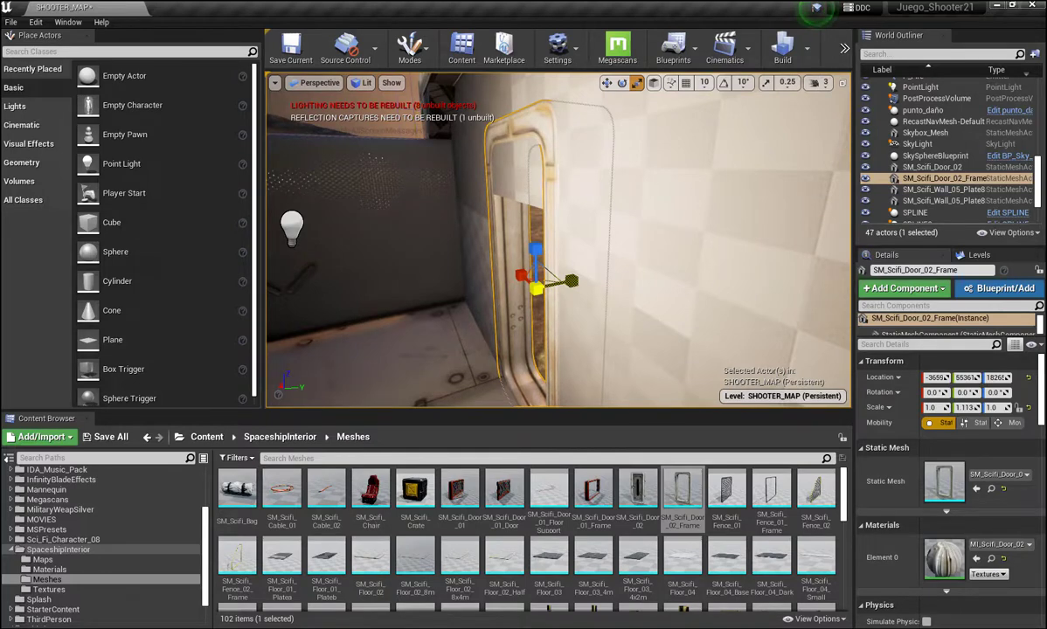
pyautogui.click(606, 83)
# Nudge the door frame slightly along Y and focus the view on it
pyautogui.moveTo(652, 190); pyautogui.dragTo(690, 189, button='right')
pyautogui.moveTo(451, 246); pyautogui.dragTo(454, 247, button='right')
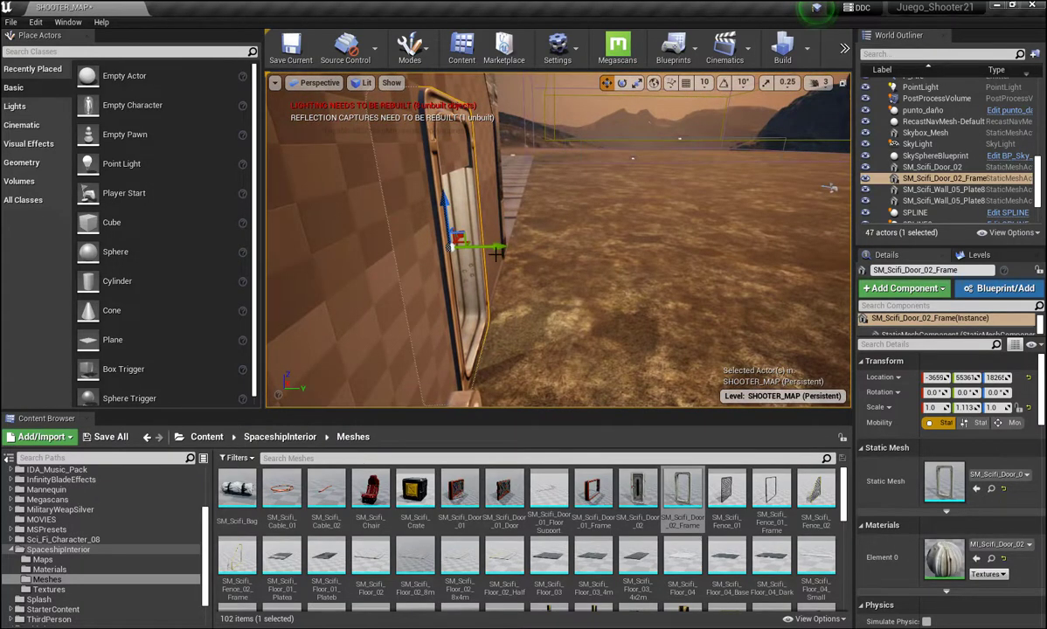
pyautogui.moveTo(498, 245); pyautogui.dragTo(495, 246)
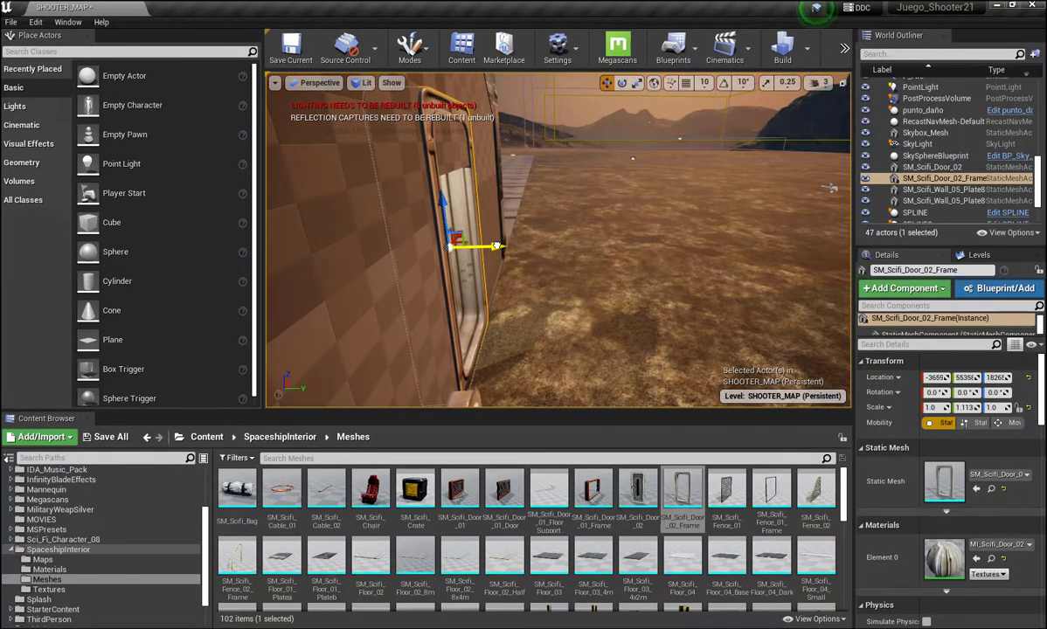
pyautogui.moveTo(495, 246); pyautogui.dragTo(496, 246)
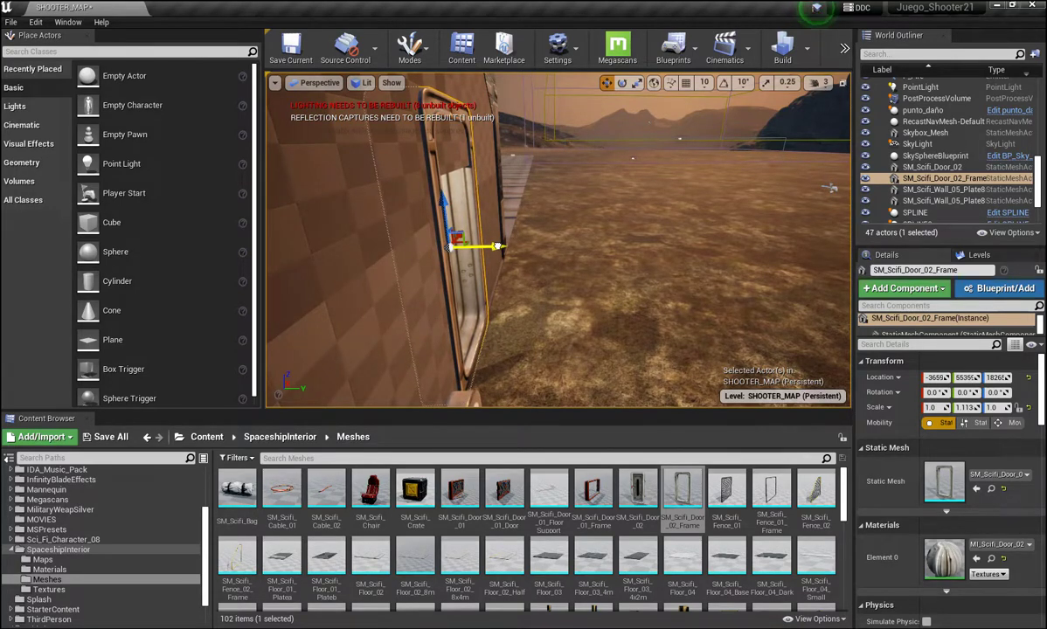
pyautogui.moveTo(536, 276); pyautogui.dragTo(568, 326, button='right')
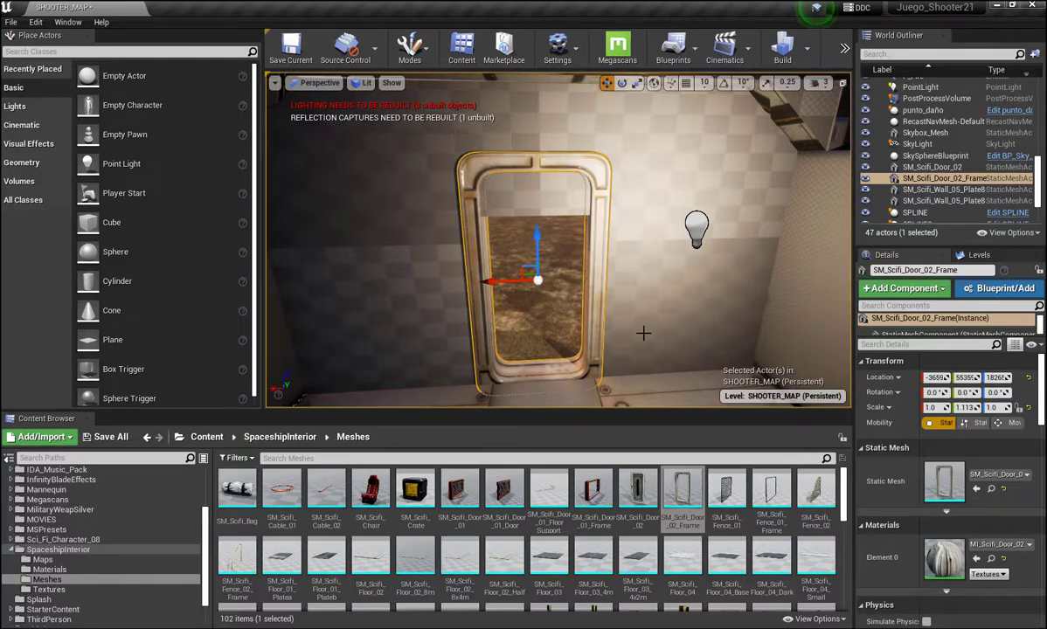
pyautogui.moveTo(641, 321); pyautogui.dragTo(641, 322, button='right')
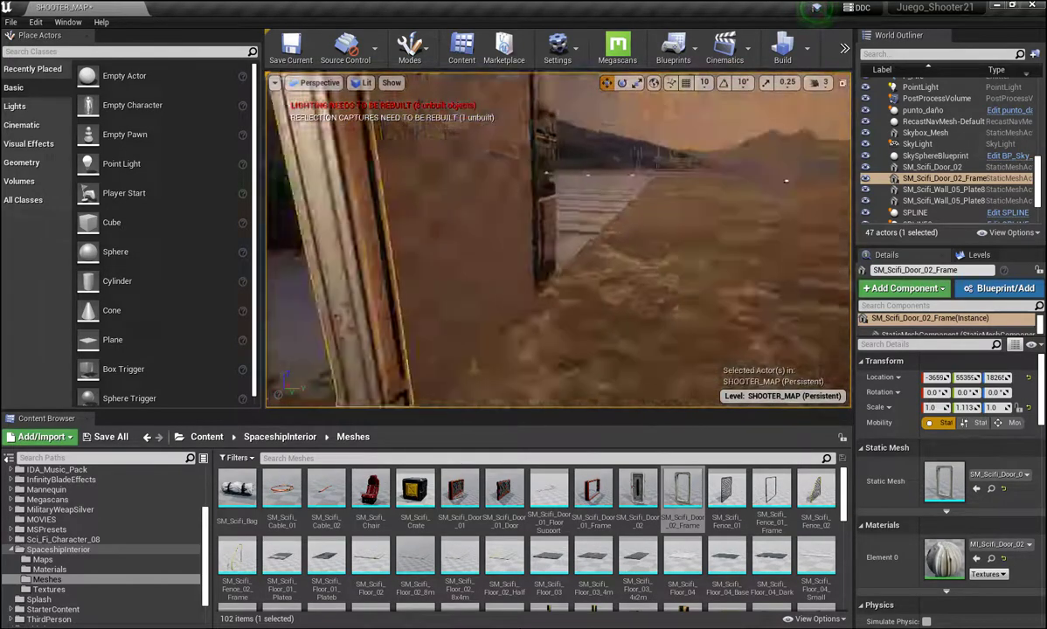
pyautogui.press('f')
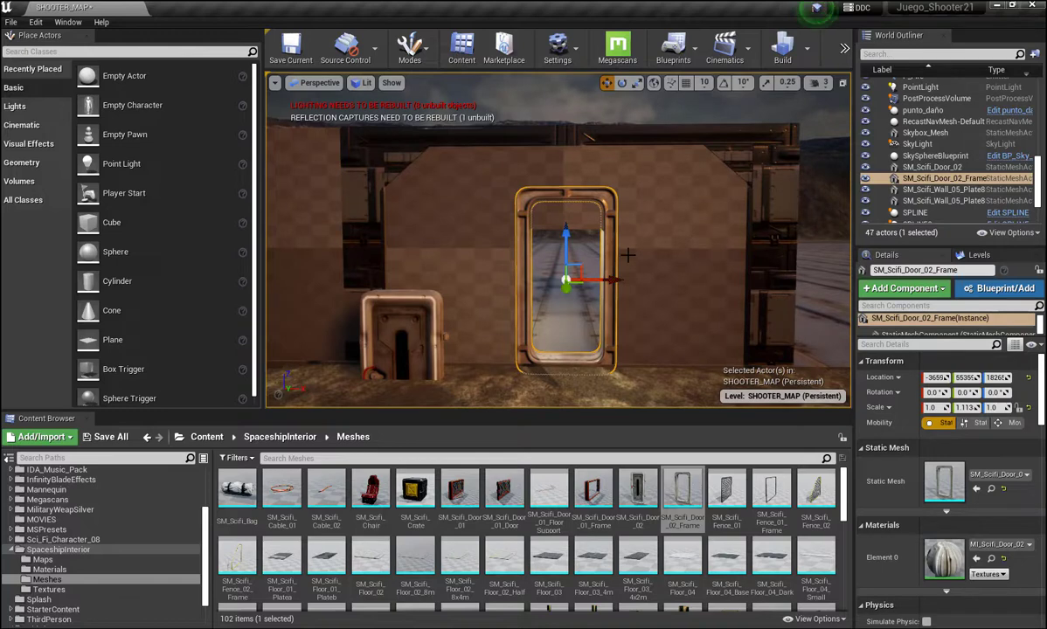
# Select Box Brush3, raise it slightly and scale it taller to a Z scale of 1.927
pyautogui.click(638, 230)
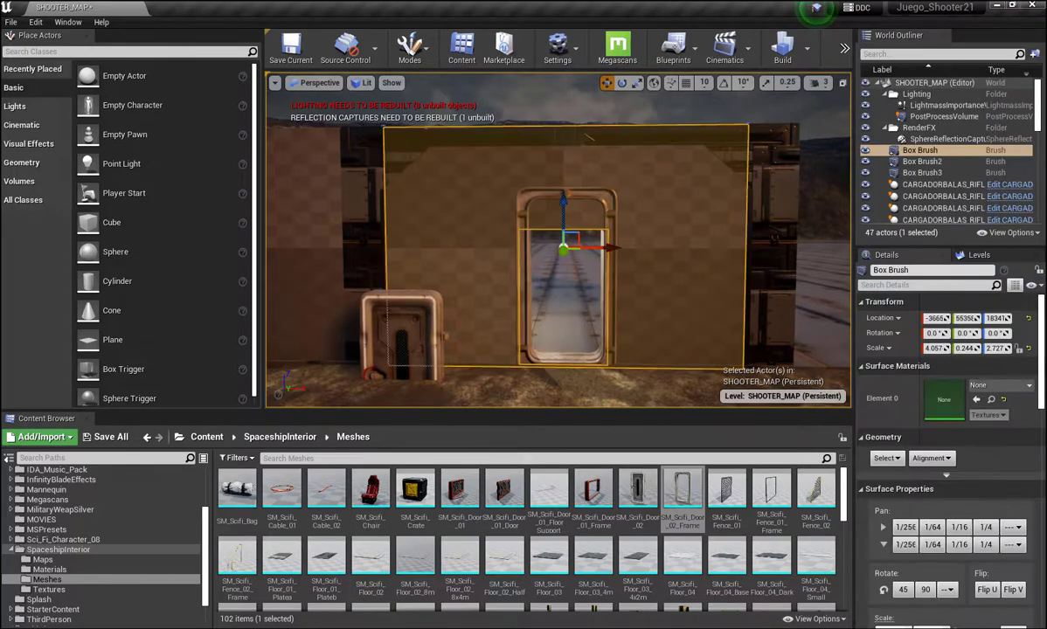
pyautogui.click(920, 173)
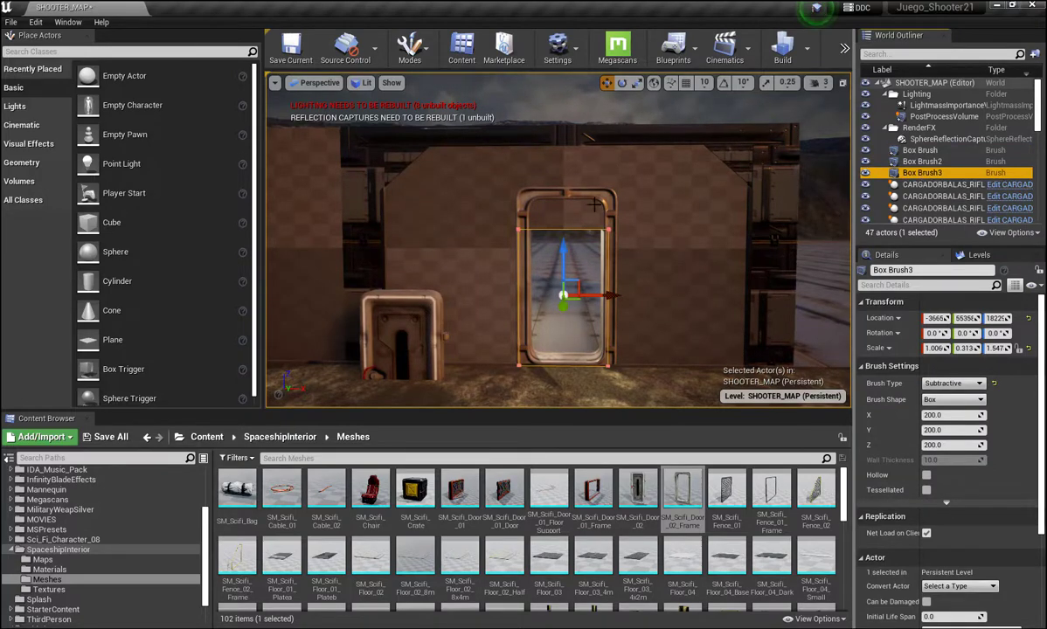
pyautogui.click(560, 248)
pyautogui.moveTo(560, 248); pyautogui.dragTo(564, 231)
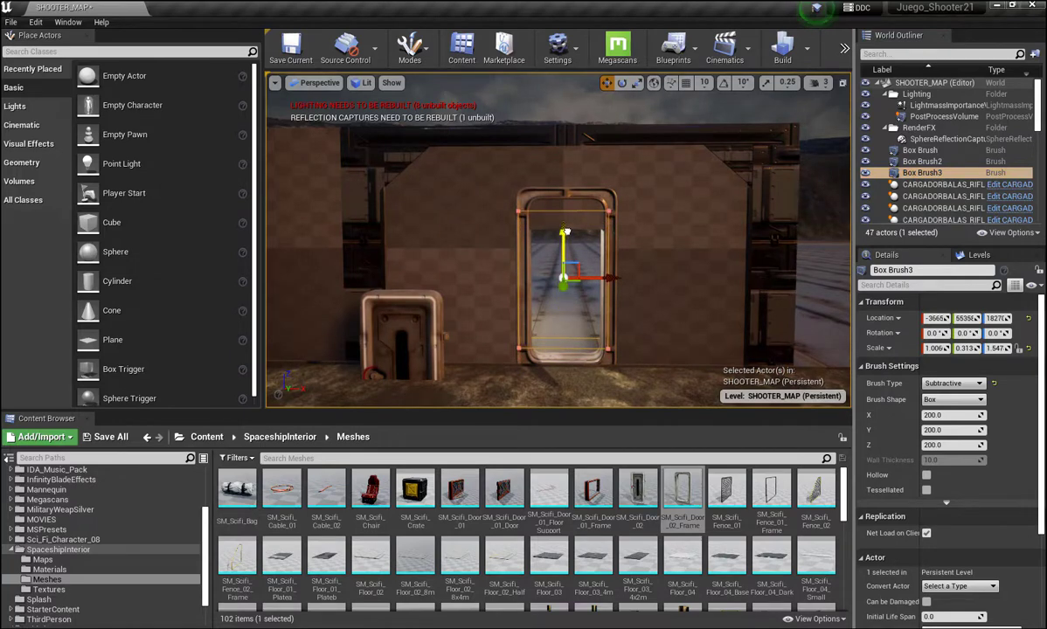
pyautogui.click(637, 82)
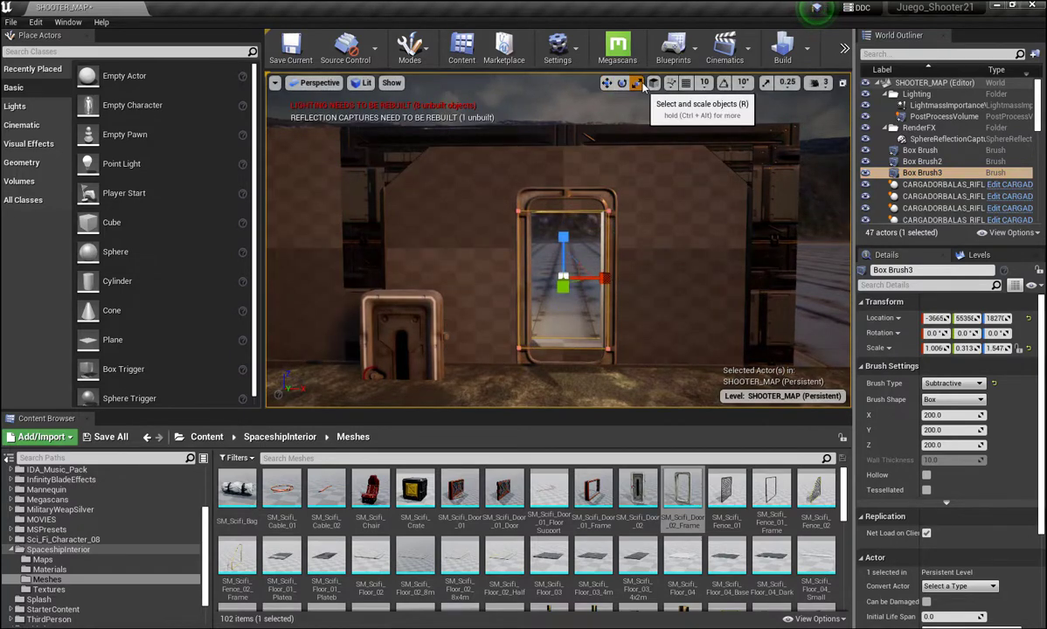
pyautogui.moveTo(562, 237); pyautogui.dragTo(562, 232)
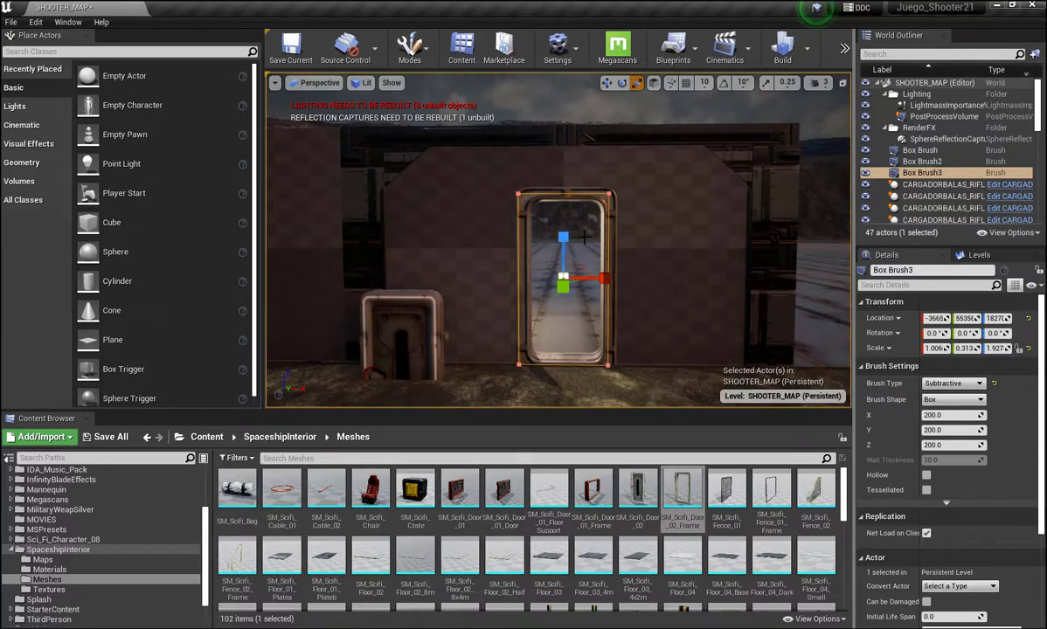
pyautogui.click(607, 83)
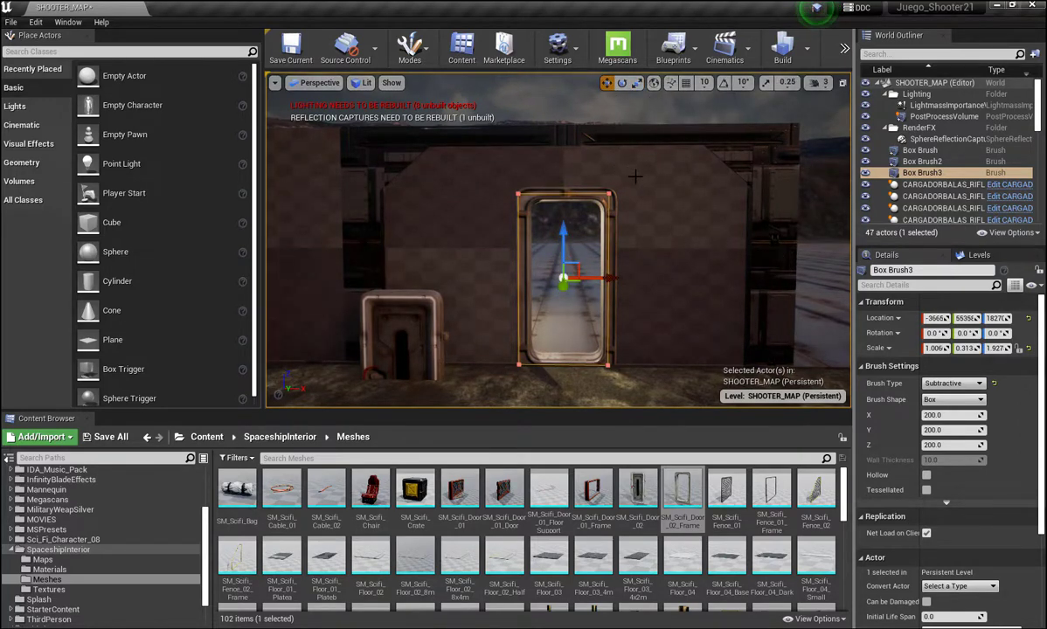
# Shift Box Brush3 slightly right to align with the door frame, checking it from the camera
pyautogui.moveTo(612, 278); pyautogui.dragTo(614, 279)
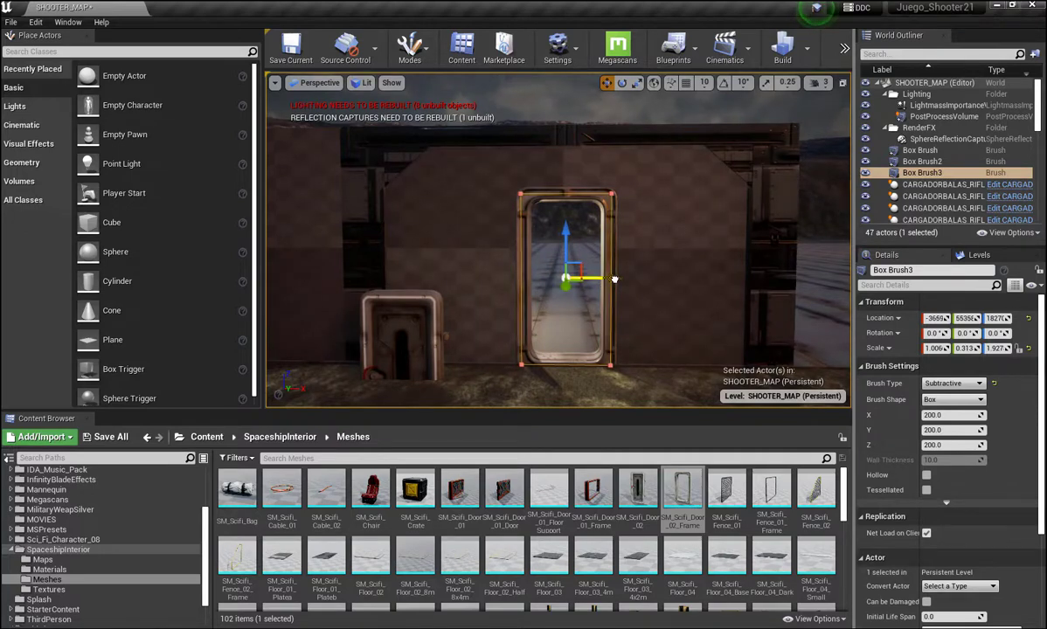
pyautogui.moveTo(666, 297)
pyautogui.mouseDown(button='right')
pyautogui.moveTo(666, 376)
pyautogui.moveTo(665, 323)
pyautogui.mouseUp(button='right')
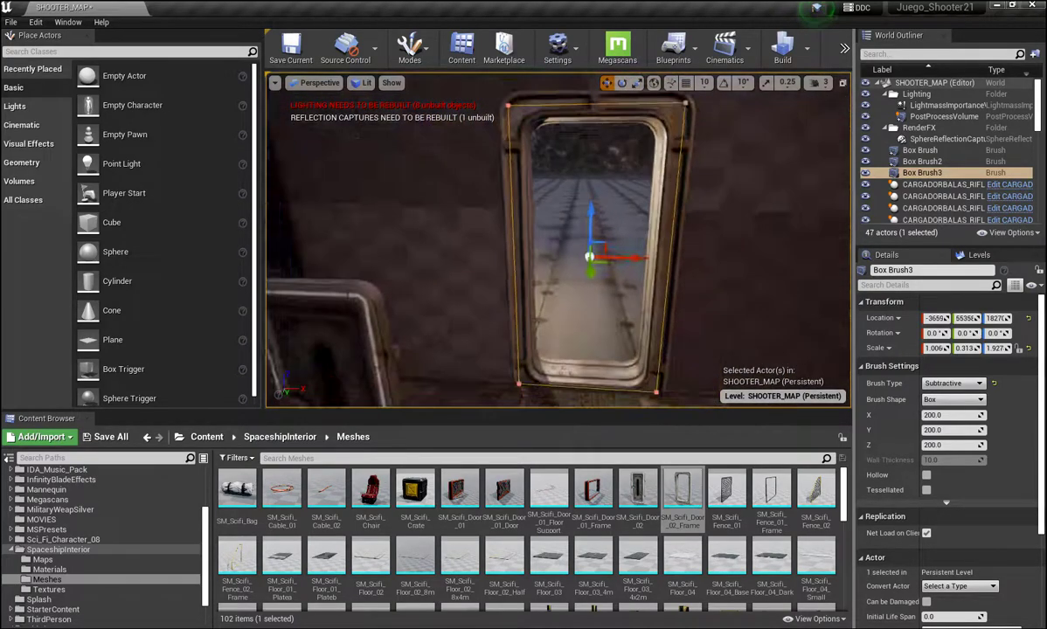
pyautogui.moveTo(666, 324); pyautogui.dragTo(666, 323, button='right')
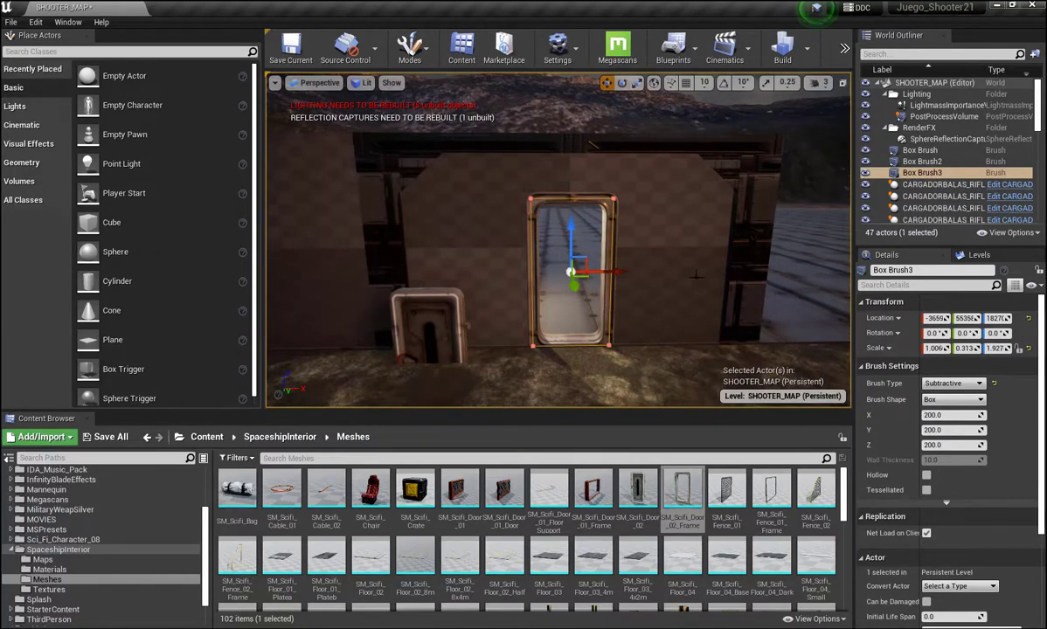
pyautogui.click(762, 192)
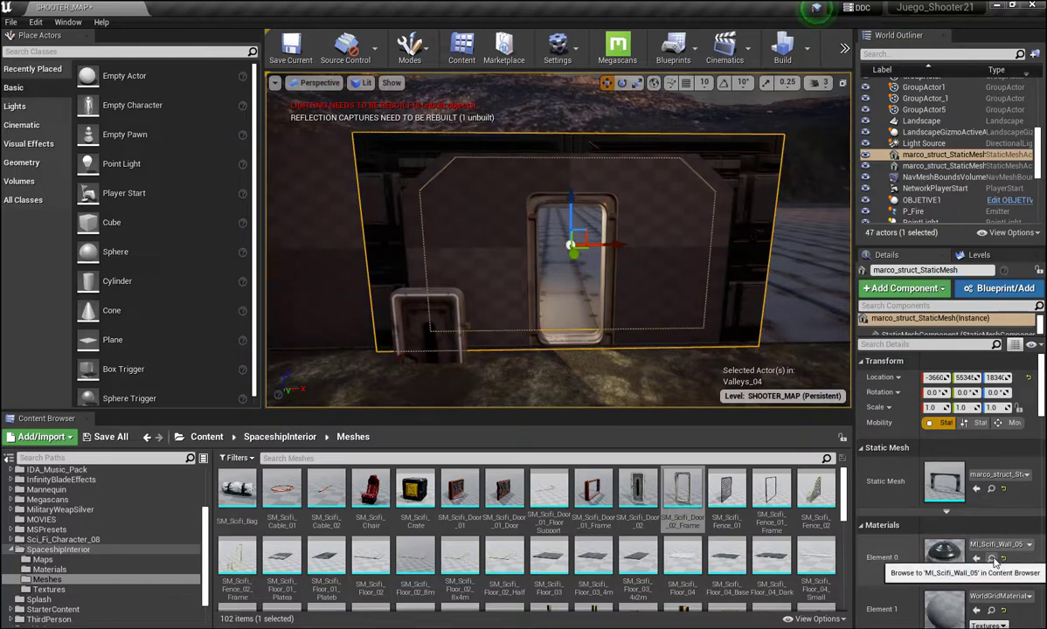
# Apply the wall mesh's MI_Scifi_Wall_05 material to Box Brush around the door
pyautogui.click(992, 559)
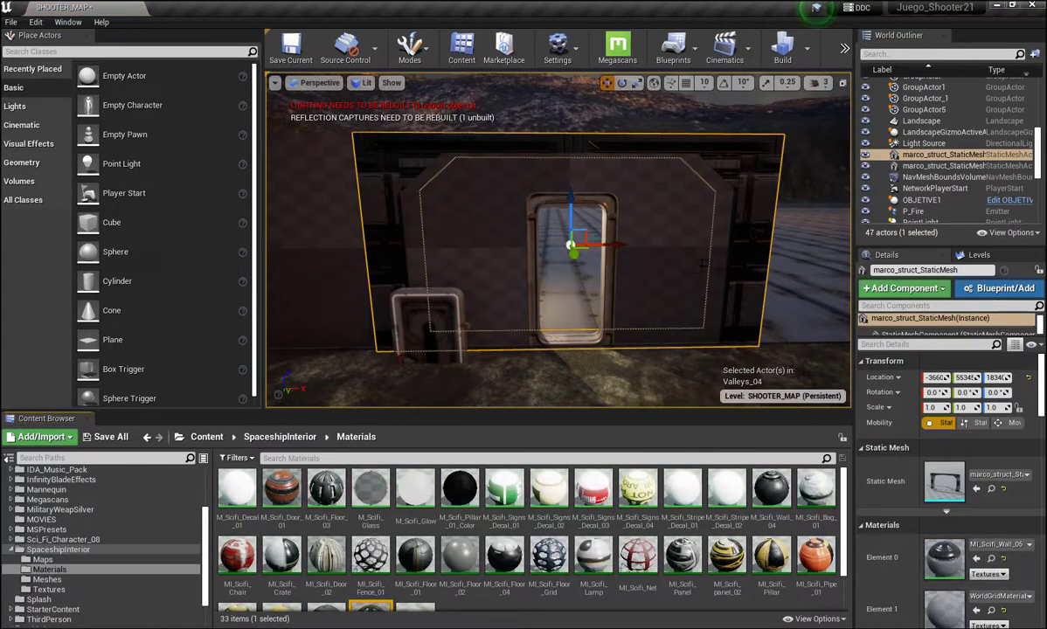
pyautogui.click(636, 229)
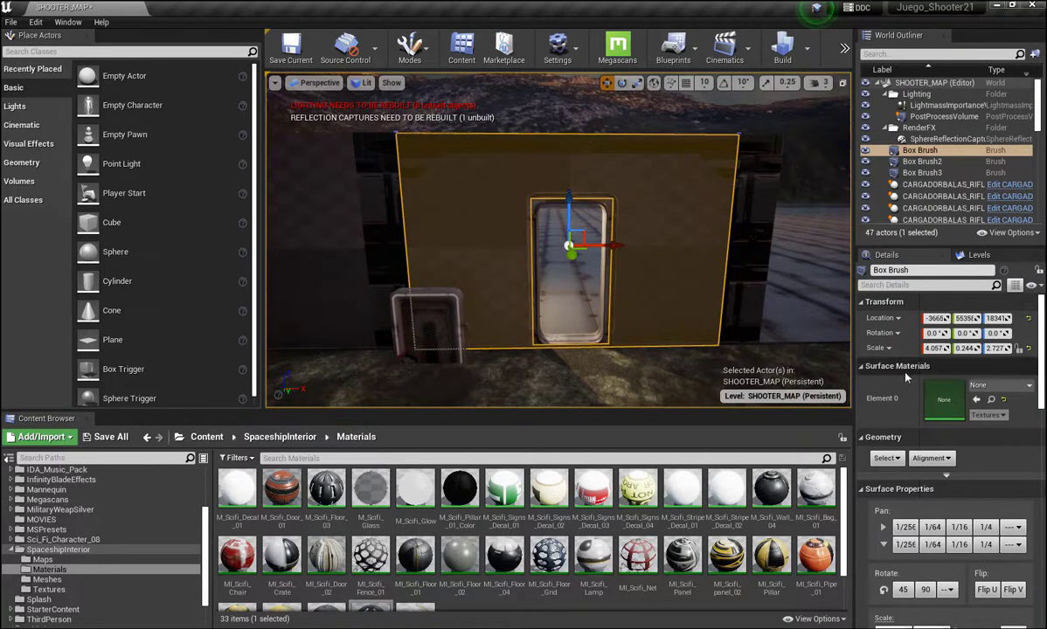
pyautogui.click(977, 399)
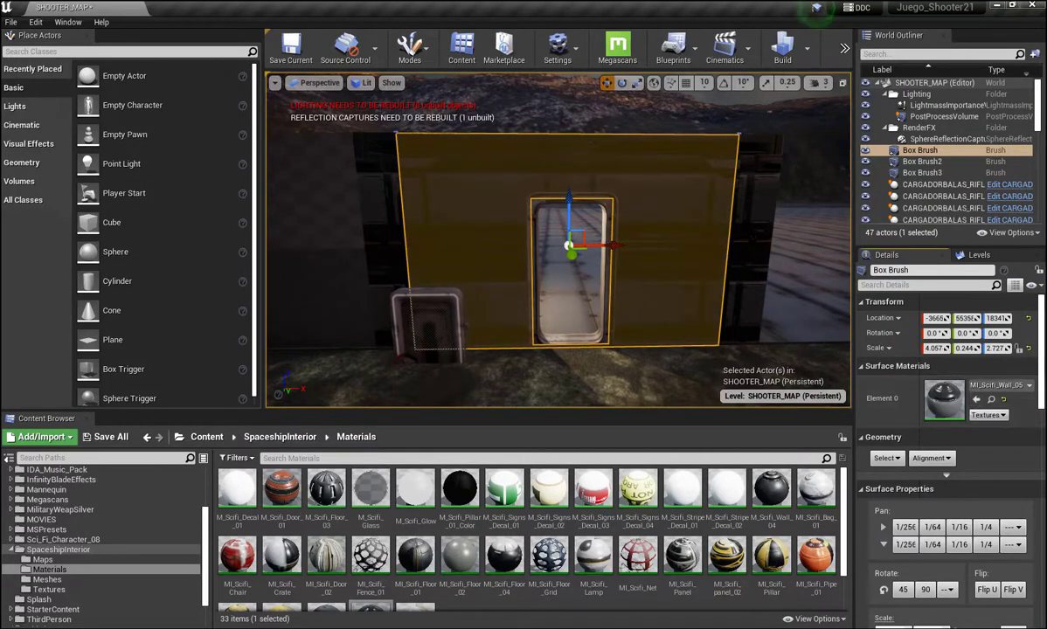
pyautogui.moveTo(559, 289); pyautogui.dragTo(559, 254, button='right')
pyautogui.moveTo(645, 346); pyautogui.dragTo(611, 367, button='right')
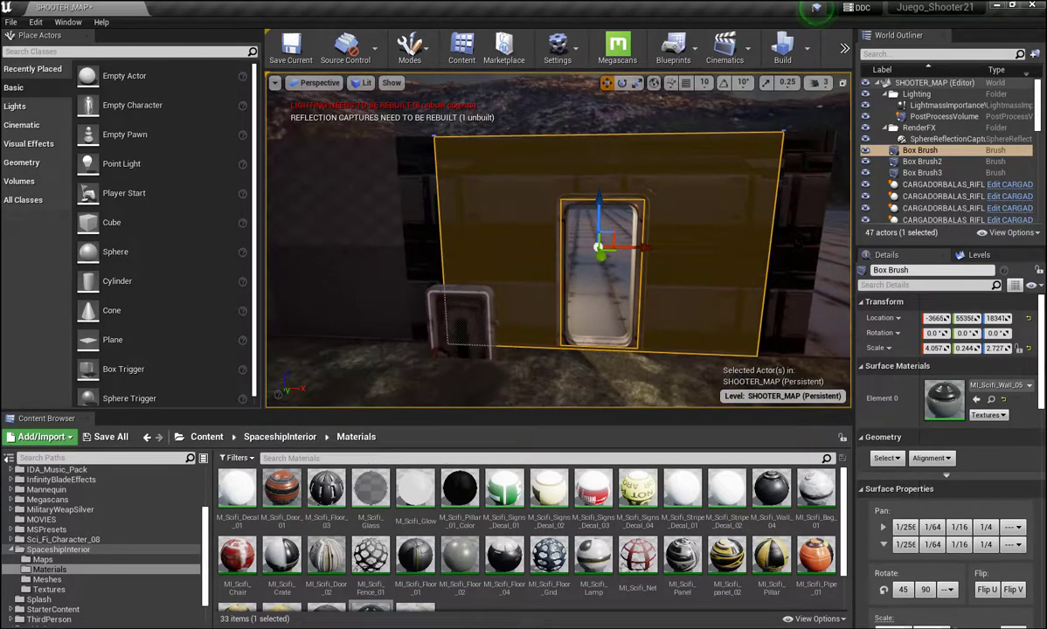
pyautogui.moveTo(662, 311); pyautogui.dragTo(644, 297, button='right')
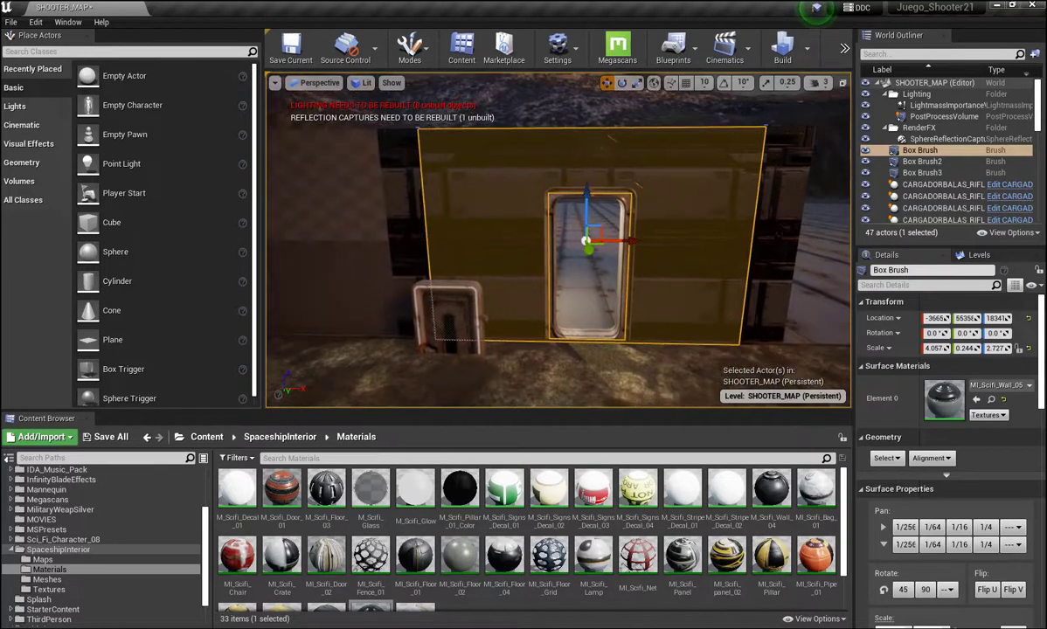
pyautogui.moveTo(561, 278); pyautogui.dragTo(472, 262, button='right')
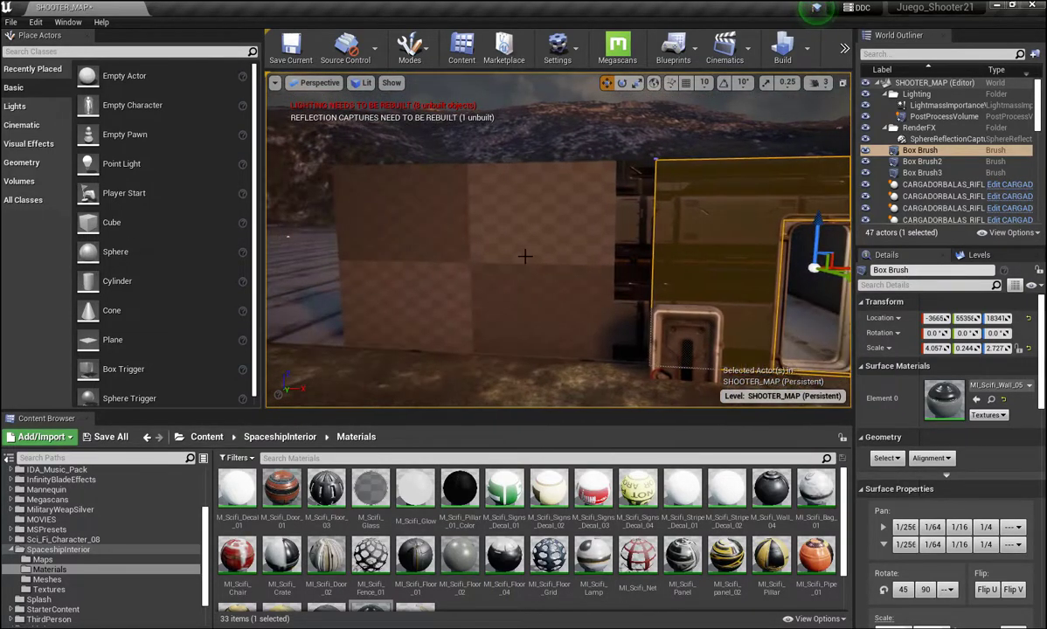
pyautogui.click(524, 255)
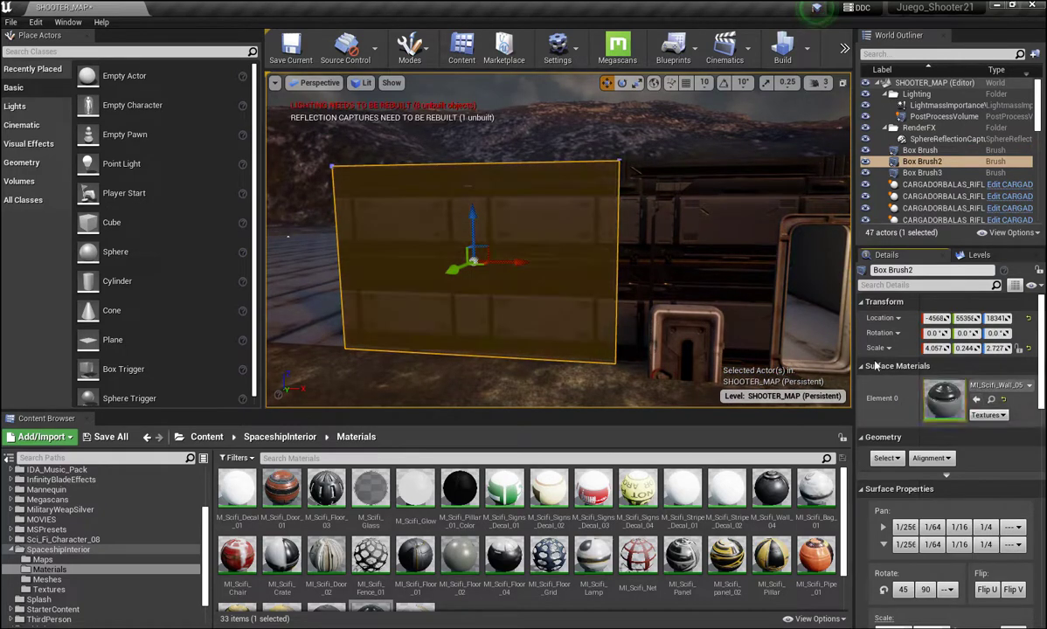
pyautogui.moveTo(524, 262); pyautogui.dragTo(699, 227, button='middle')
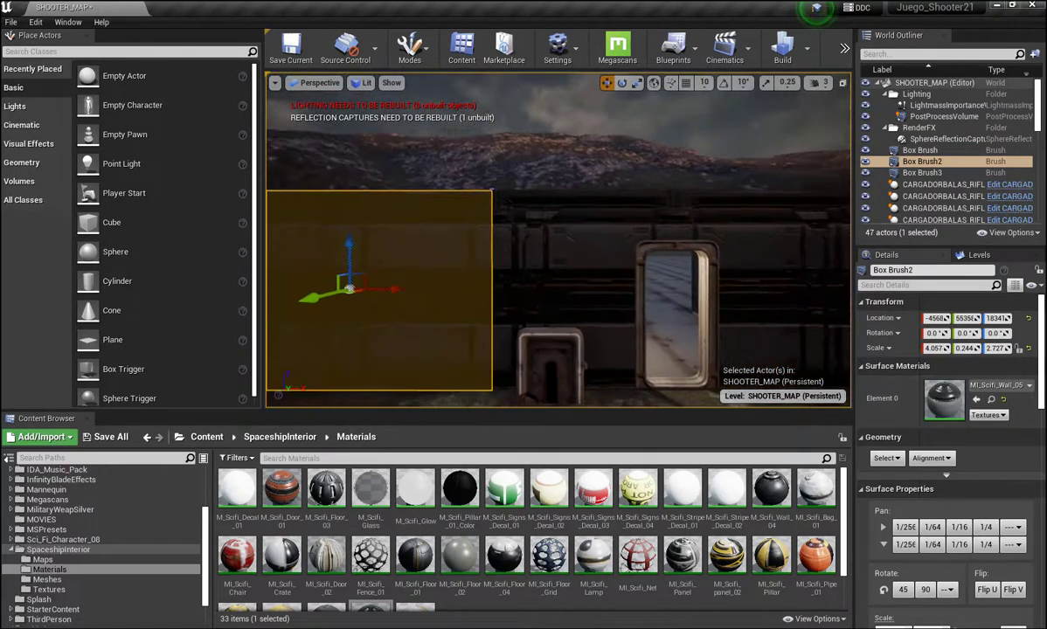
pyautogui.moveTo(699, 227)
pyautogui.mouseDown()
pyautogui.moveTo(725, 174)
pyautogui.moveTo(681, 262)
pyautogui.mouseUp()
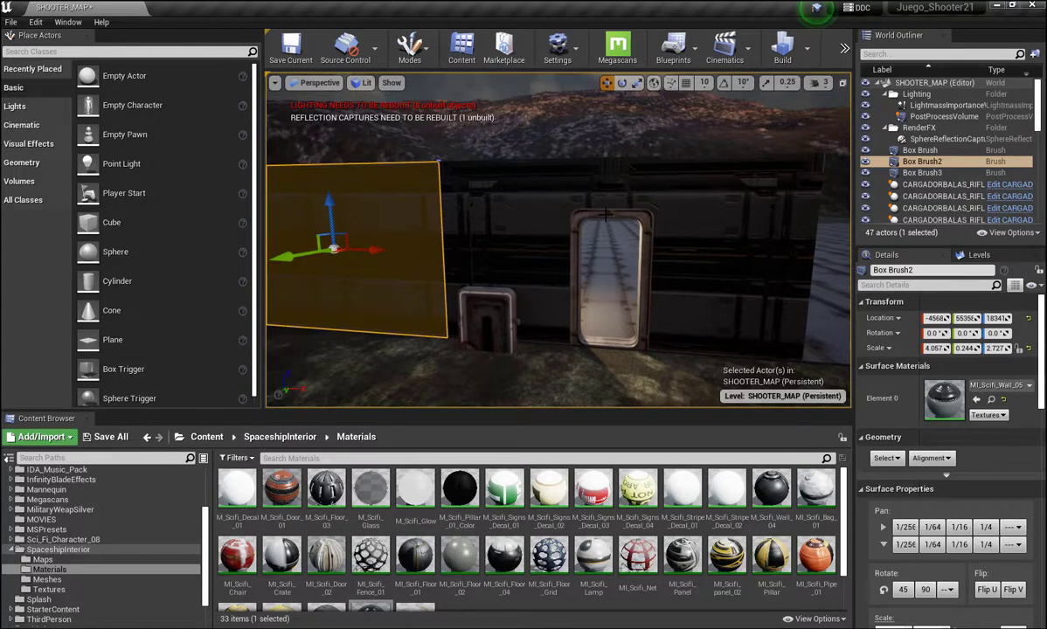
pyautogui.click(607, 215)
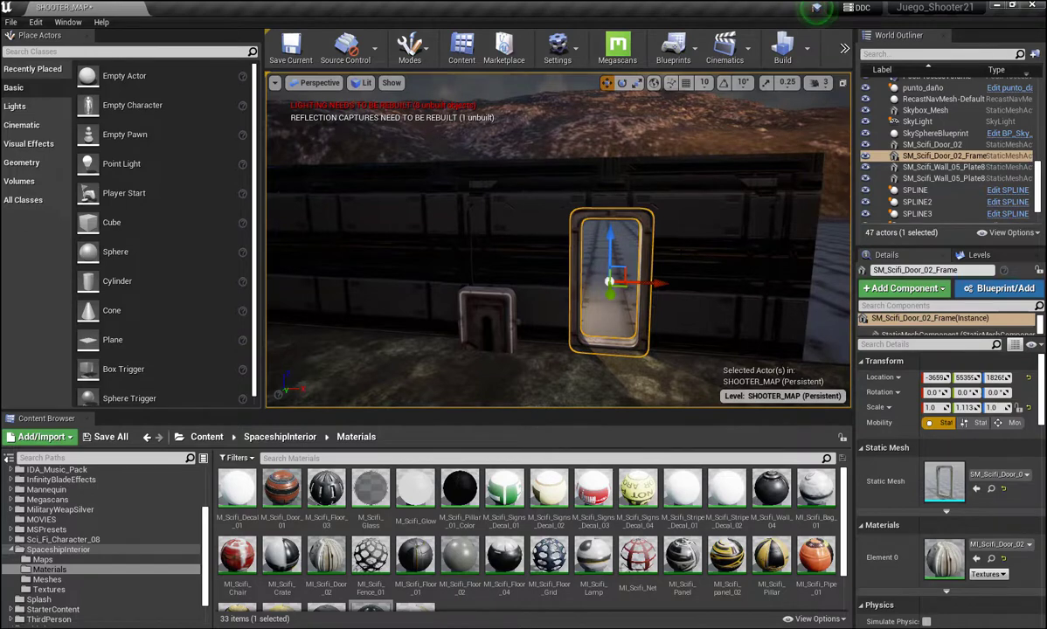
pyautogui.moveTo(608, 288)
pyautogui.mouseDown(button='right')
pyautogui.moveTo(603, 219)
pyautogui.moveTo(602, 289)
pyautogui.moveTo(589, 290)
pyautogui.moveTo(611, 288)
pyautogui.mouseUp(button='right')
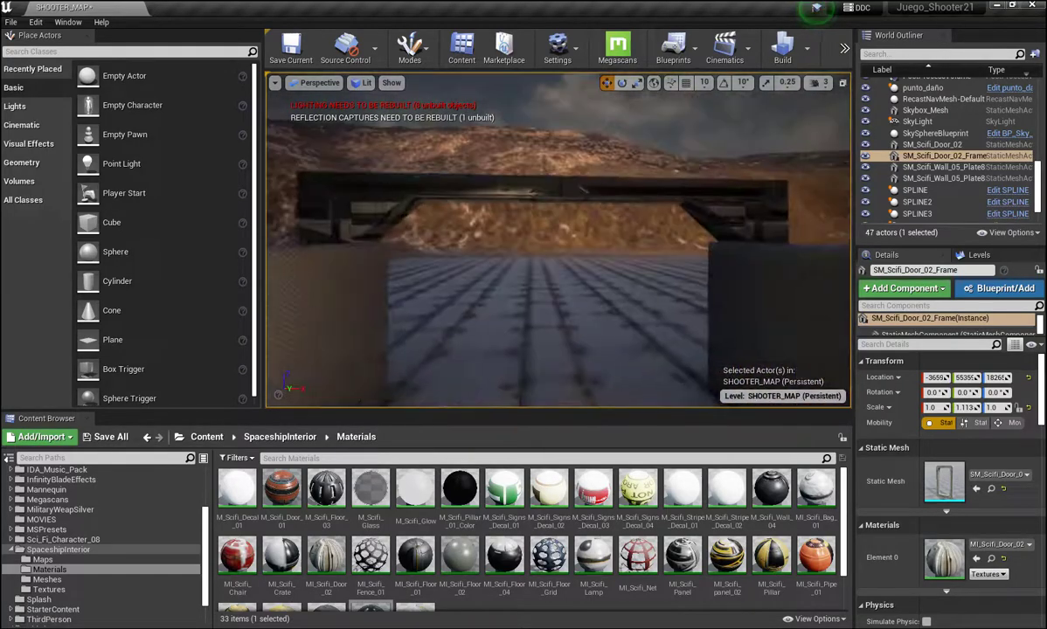
pyautogui.press('f')
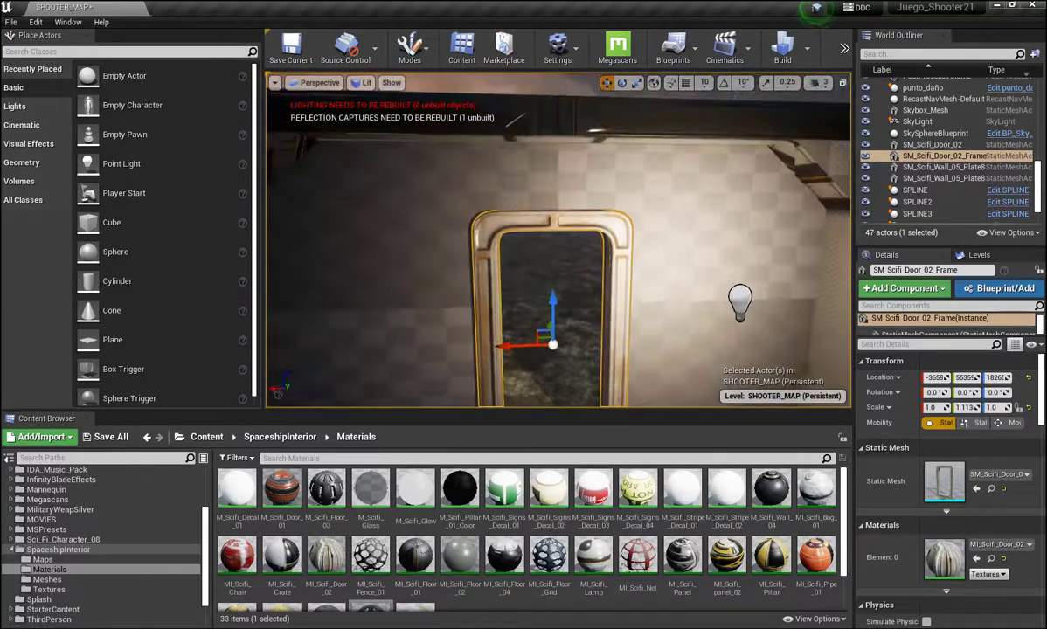
# Apply MI_Scifi_Wall_05 to the door wall brush and the dark untextured brush beside it
pyautogui.click(670, 220)
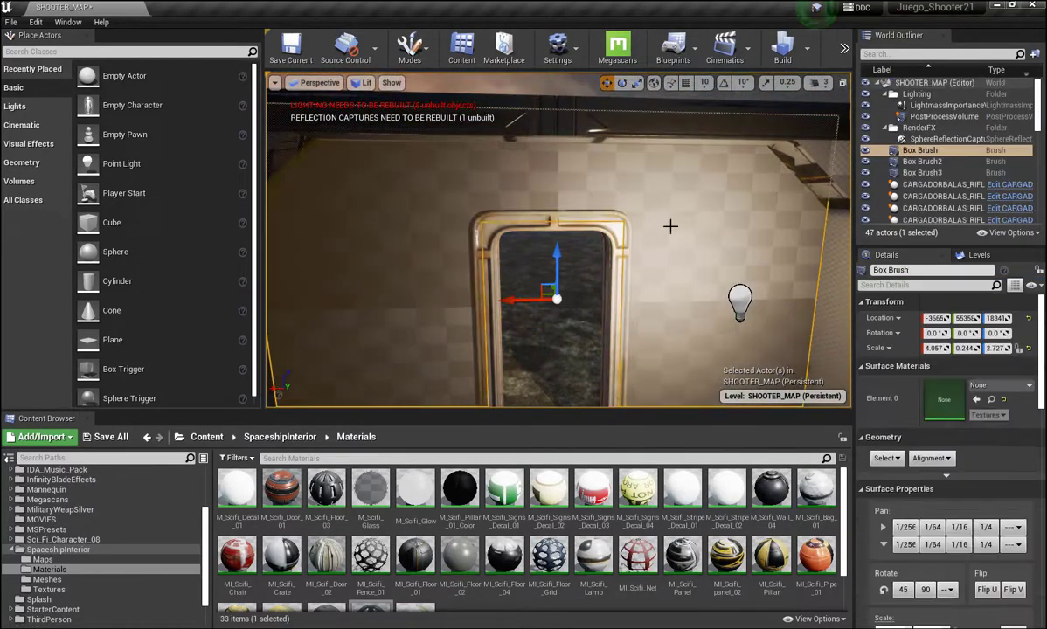
pyautogui.click(977, 399)
pyautogui.moveTo(559, 245); pyautogui.dragTo(559, 245, button='right')
pyautogui.click(547, 238)
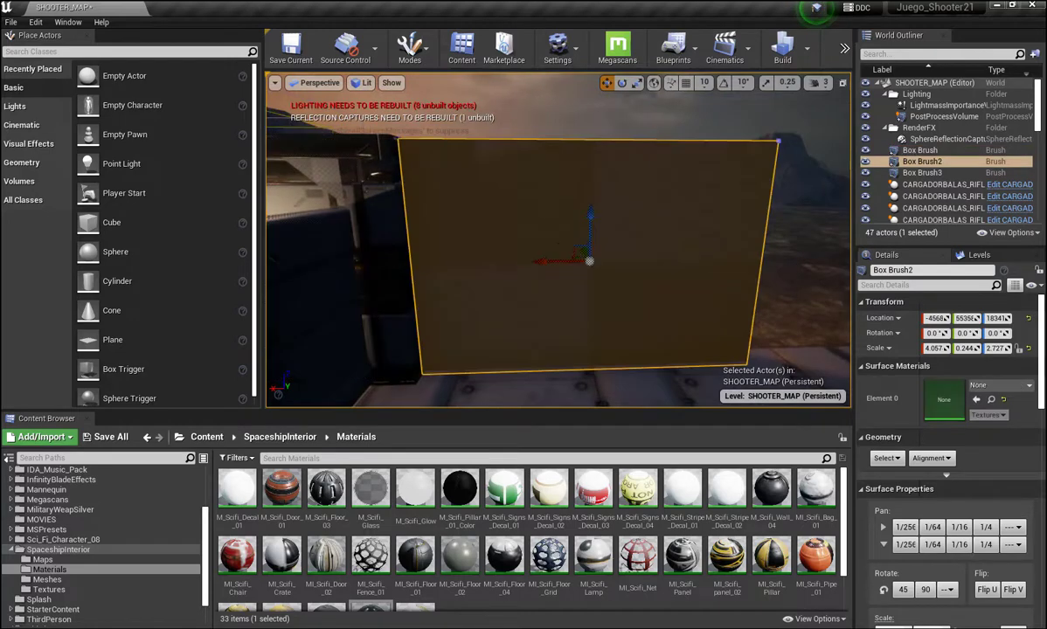
pyautogui.click(977, 399)
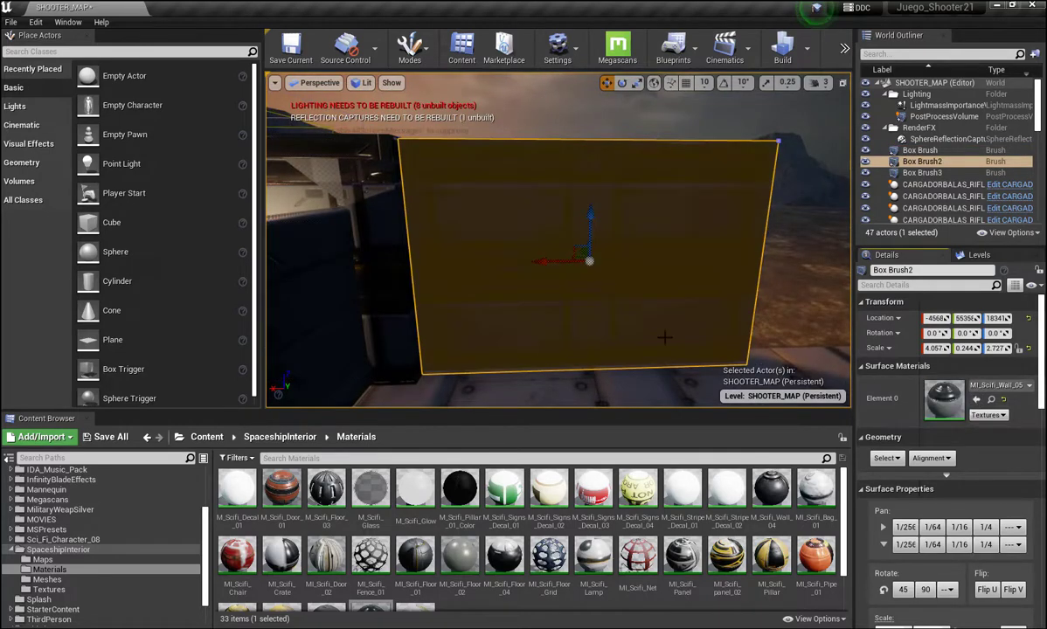
pyautogui.moveTo(617, 373)
pyautogui.mouseDown(button='right')
pyautogui.moveTo(535, 169)
pyautogui.moveTo(714, 179)
pyautogui.mouseUp(button='right')
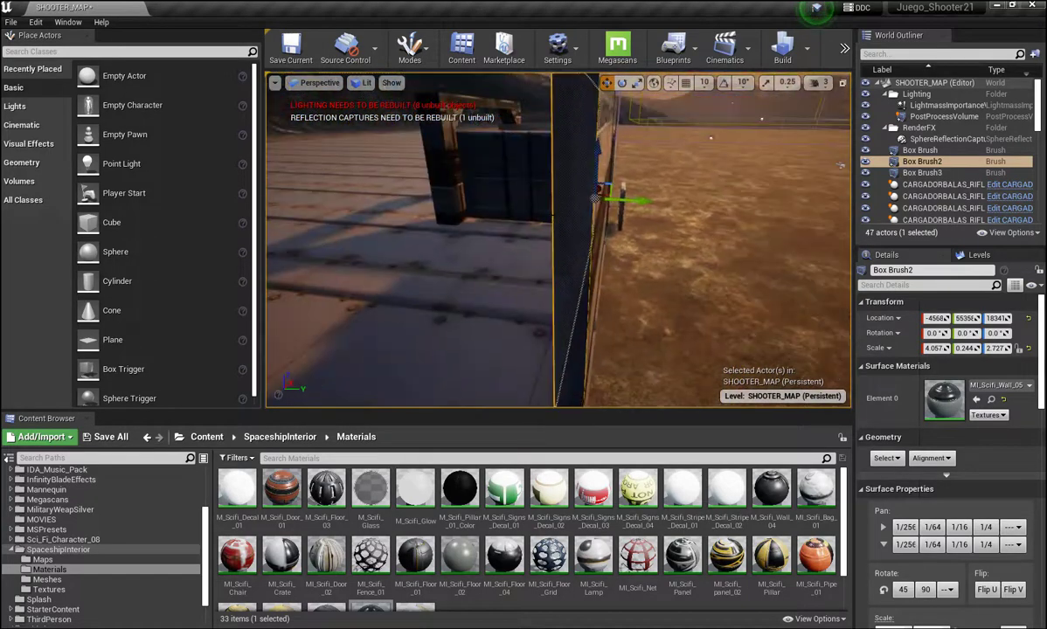
# Clear and reapply MI_Scifi_Wall_05 on the brush to compare, then inspect the textured wall
pyautogui.click(976, 399)
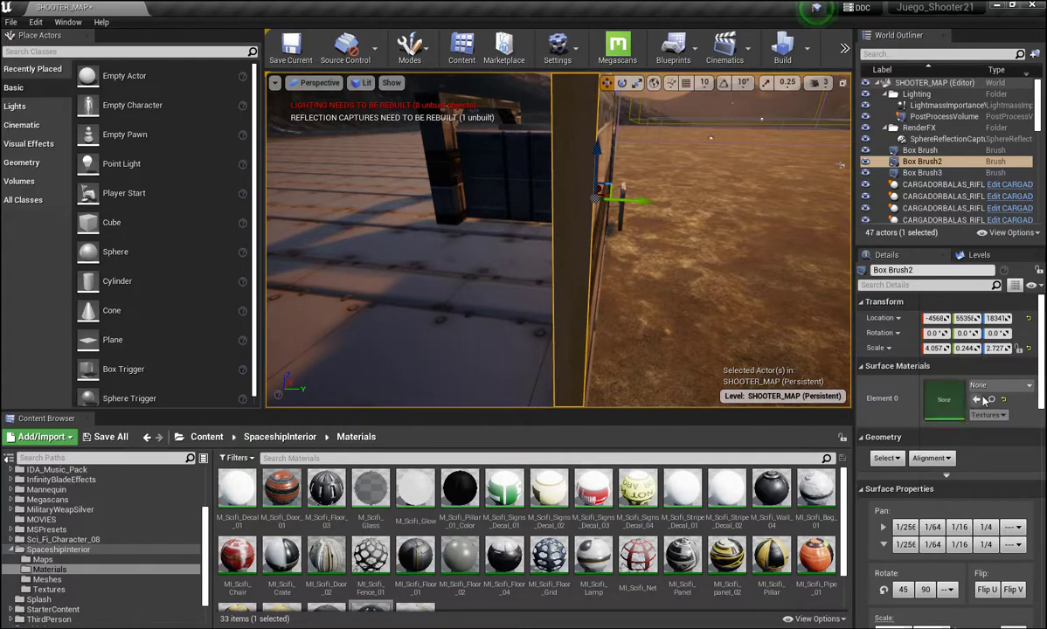
pyautogui.moveTo(743, 262)
pyautogui.mouseDown(button='right')
pyautogui.moveTo(699, 174)
pyautogui.moveTo(667, 249)
pyautogui.mouseUp(button='right')
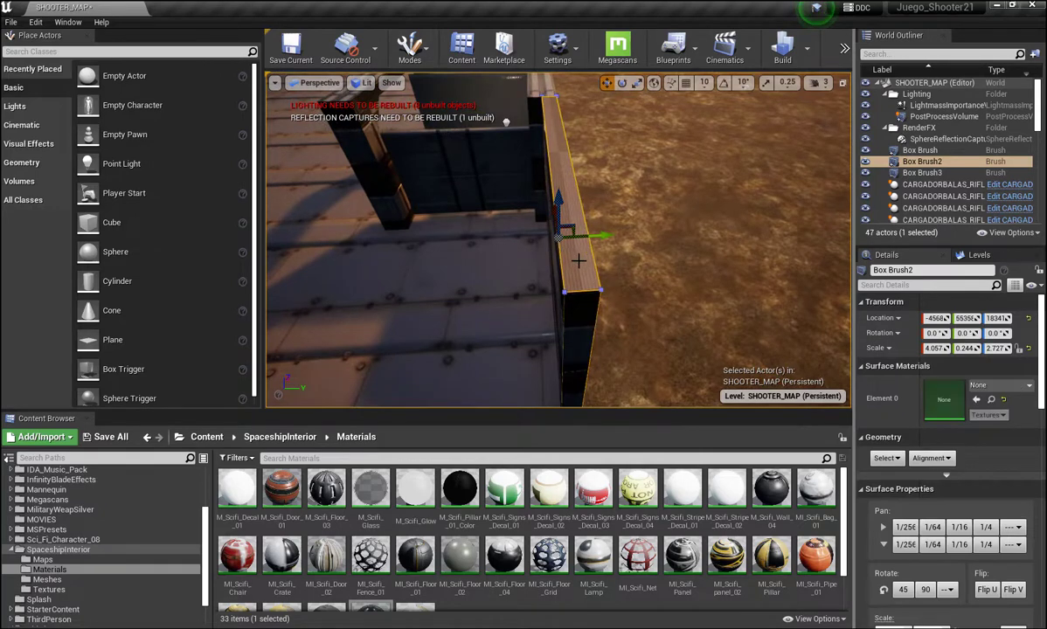
pyautogui.click(977, 399)
pyautogui.click(976, 399)
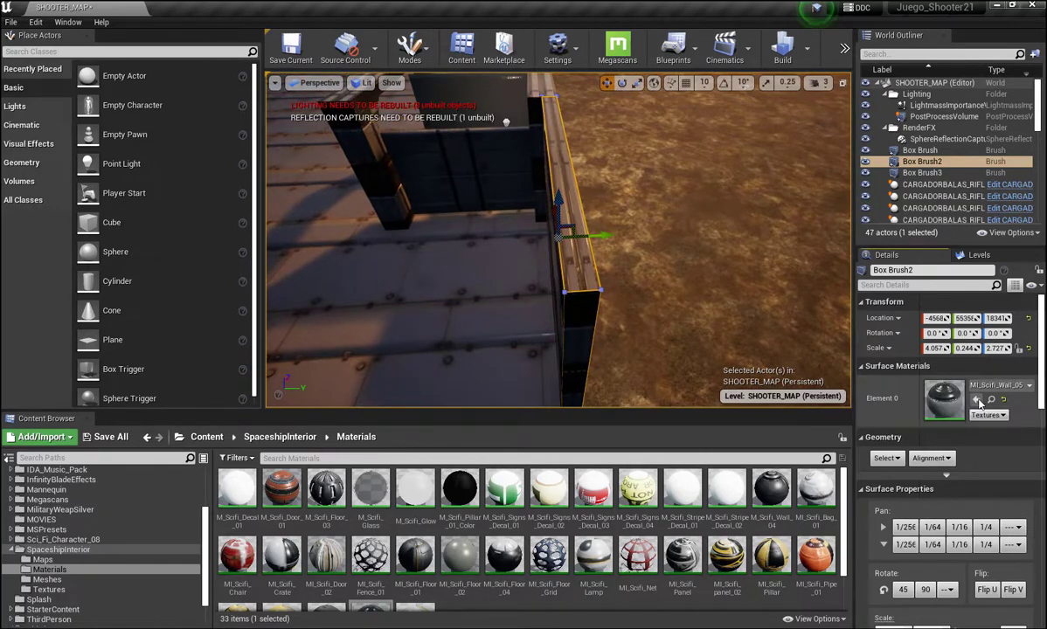
pyautogui.moveTo(655, 192); pyautogui.dragTo(612, 131, button='right')
pyautogui.moveTo(559, 240); pyautogui.dragTo(559, 297, button='right')
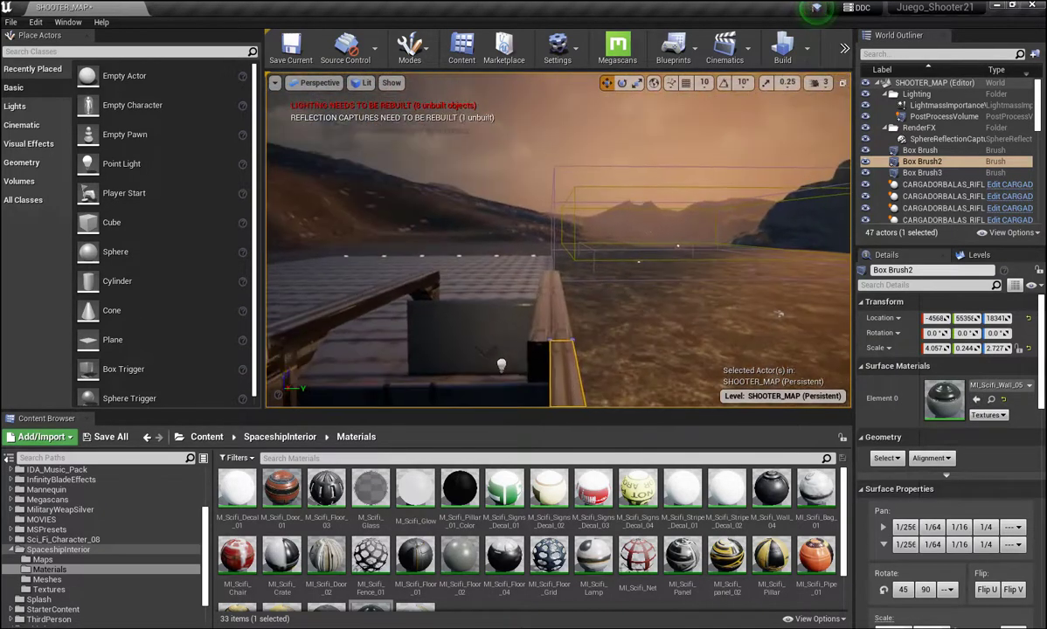
pyautogui.moveTo(559, 240)
pyautogui.mouseDown(button='right')
pyautogui.moveTo(524, 253)
pyautogui.moveTo(559, 262)
pyautogui.moveTo(541, 244)
pyautogui.mouseUp(button='right')
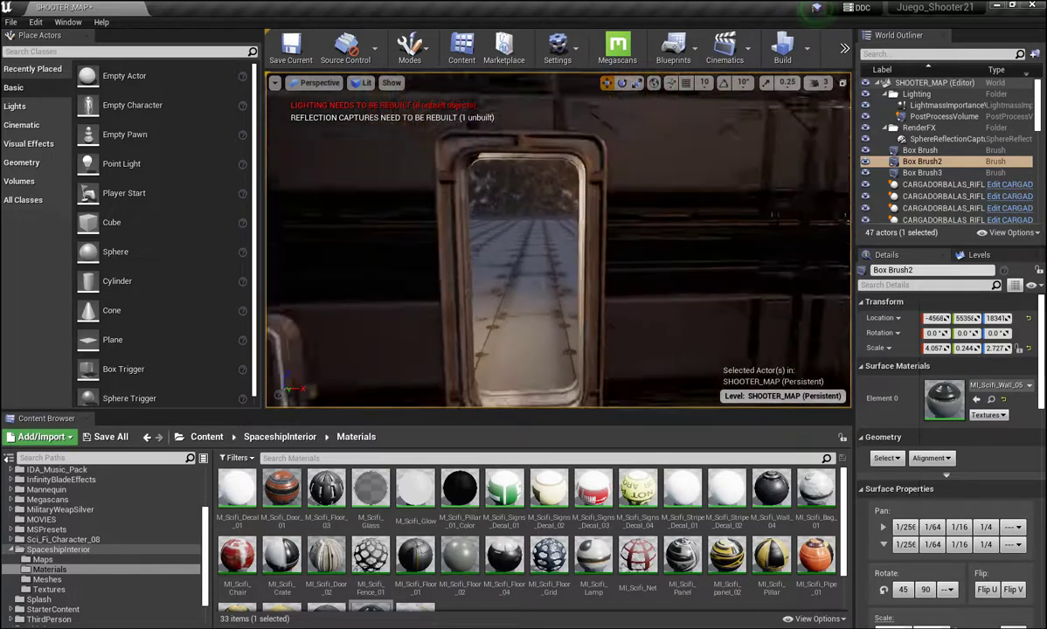
pyautogui.moveTo(679, 183); pyautogui.dragTo(680, 184, button='right')
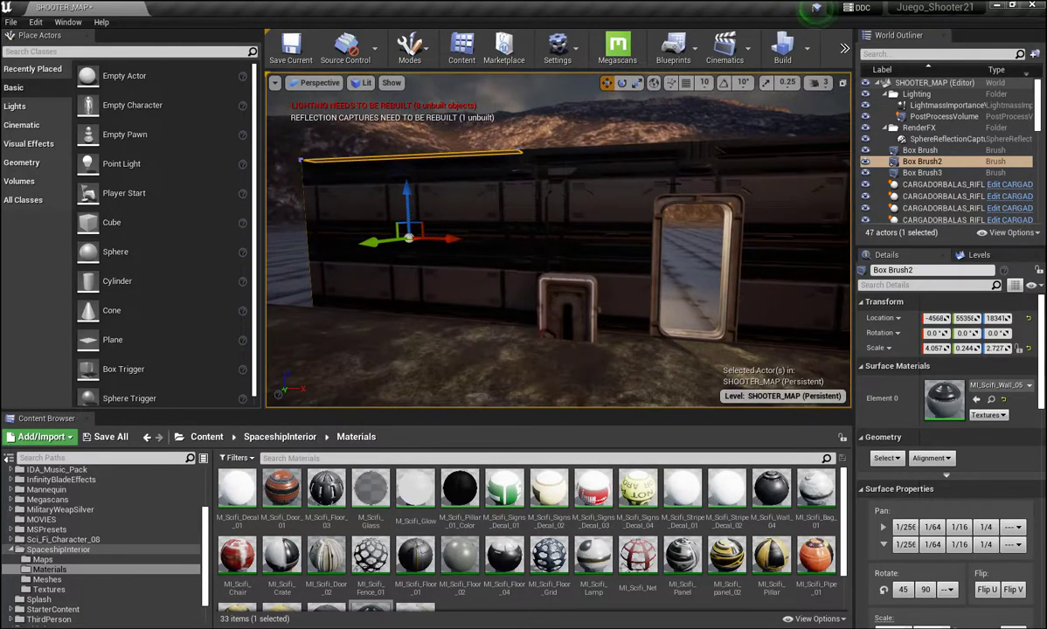
pyautogui.moveTo(678, 188); pyautogui.dragTo(678, 188, button='right')
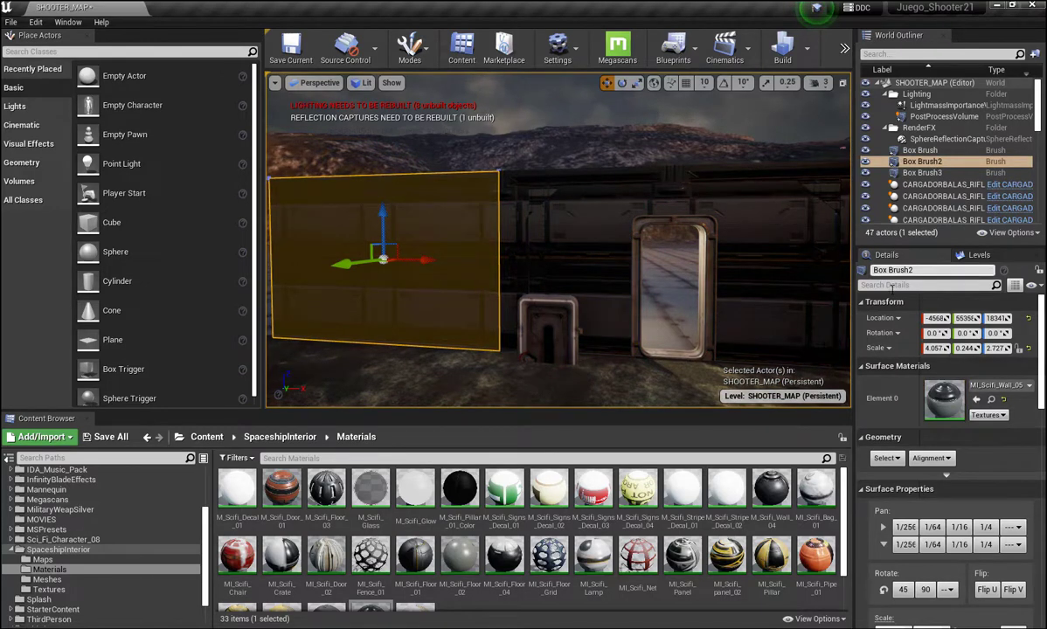
# Filter the Details properties for 'stt' and select the SkySphereBlueprint
pyautogui.click(880, 284)
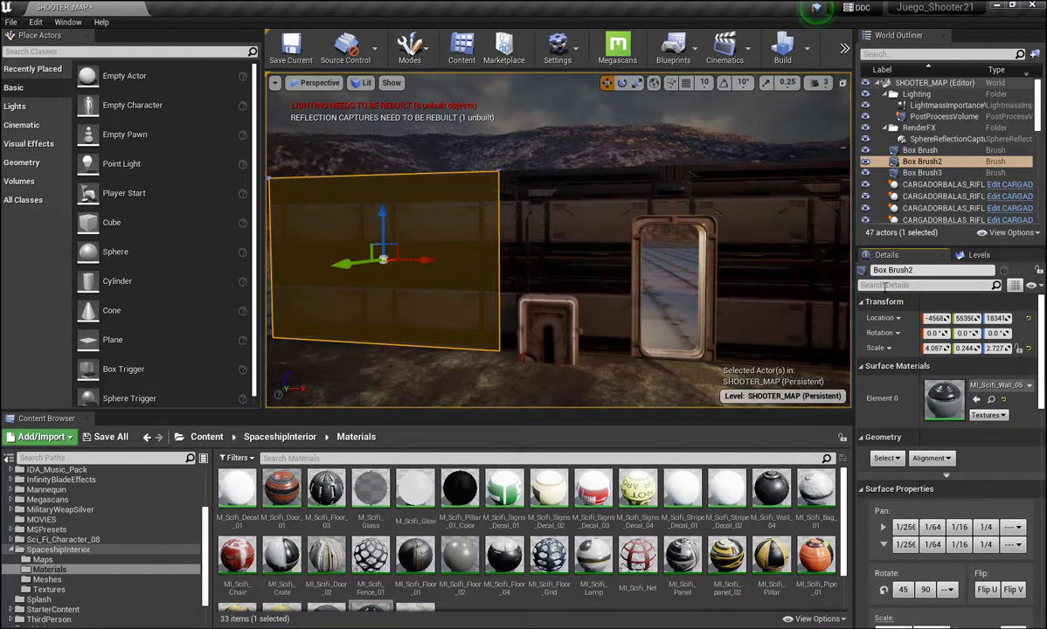
pyautogui.write('st')
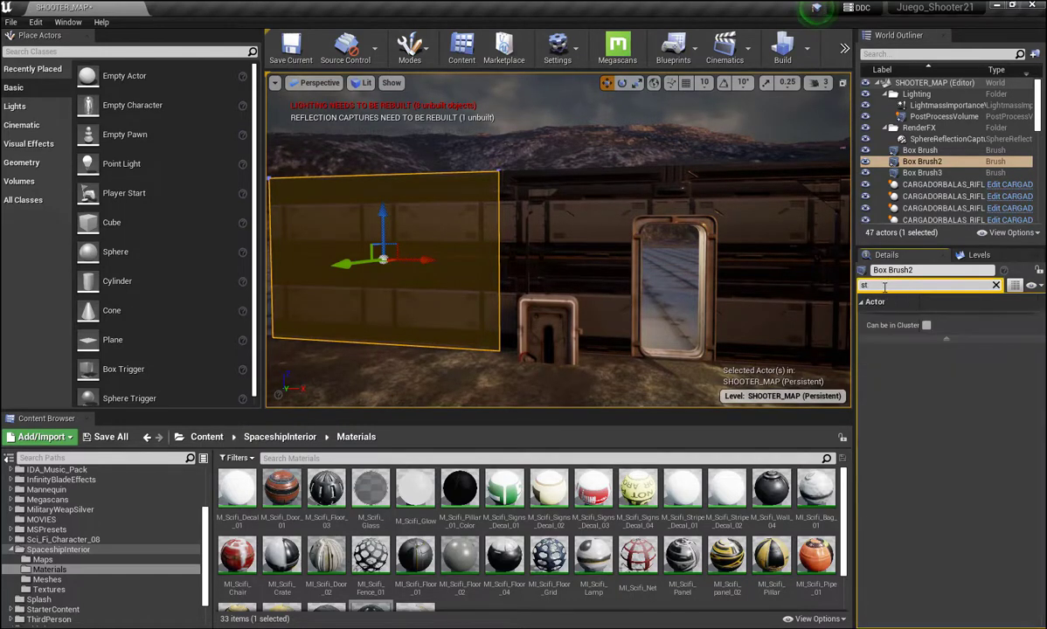
pyautogui.write('t')
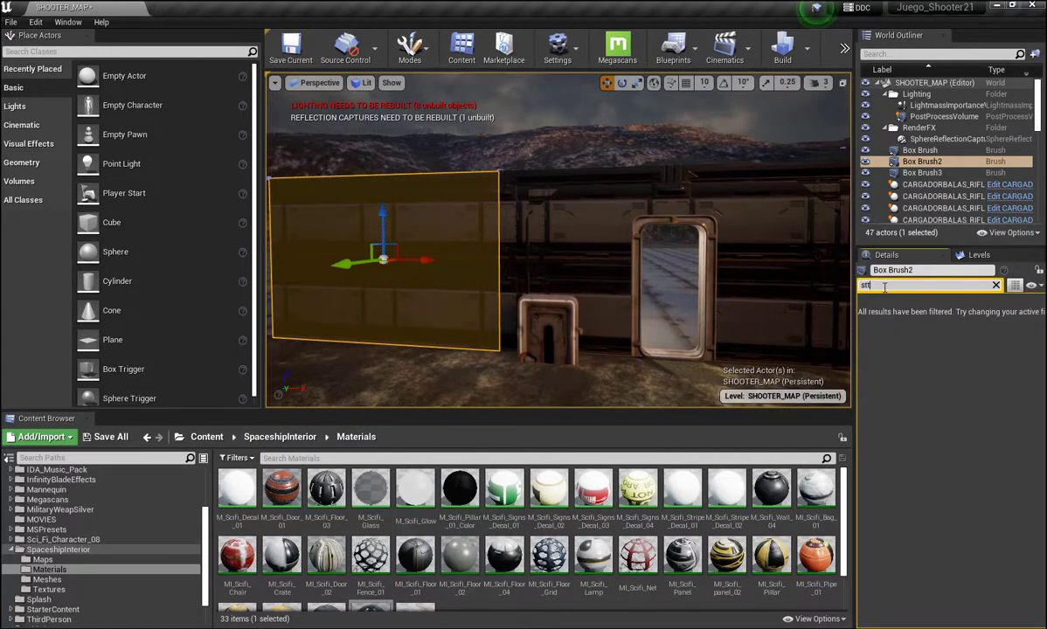
pyautogui.click(690, 113)
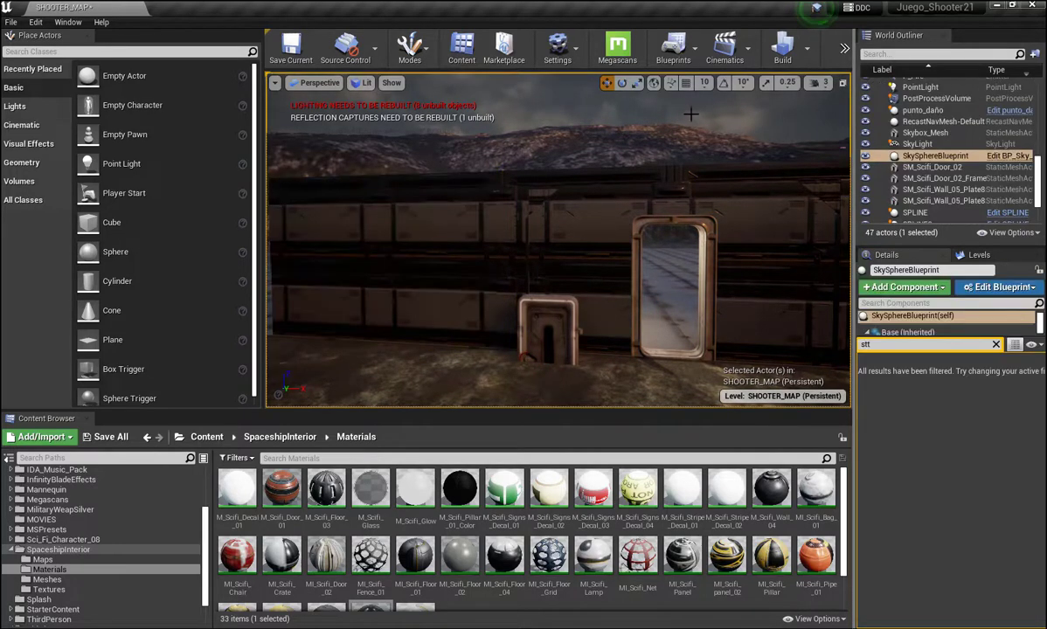
# Clear the Details search filter and select the flat wall brush Box Brush2
pyautogui.click(865, 345)
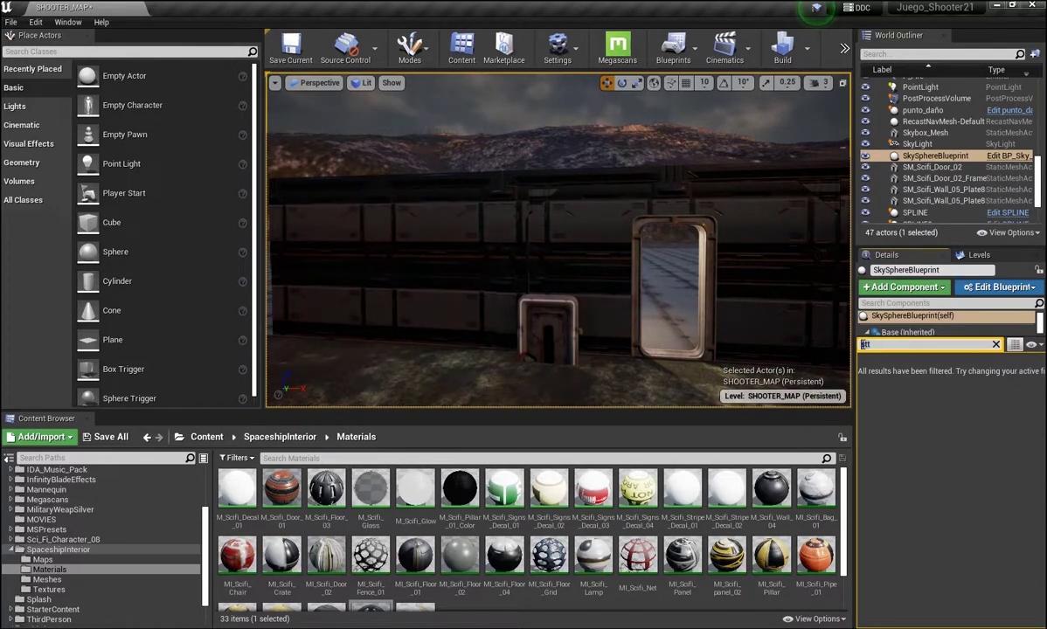
pyautogui.press('BackSpace')
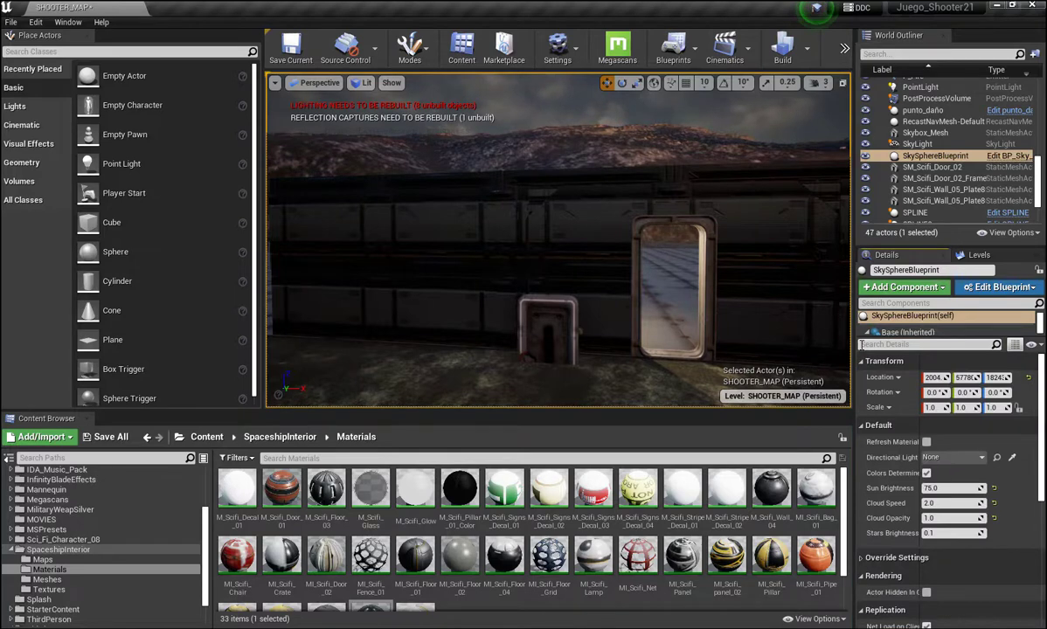
pyautogui.click(862, 344)
pyautogui.write('se')
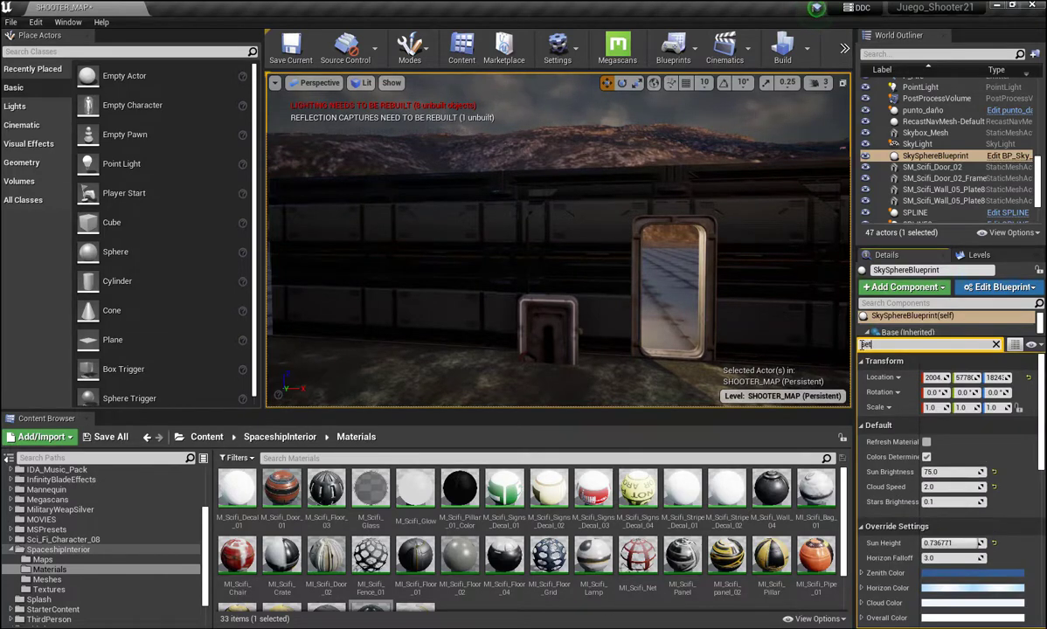
pyautogui.write('tt')
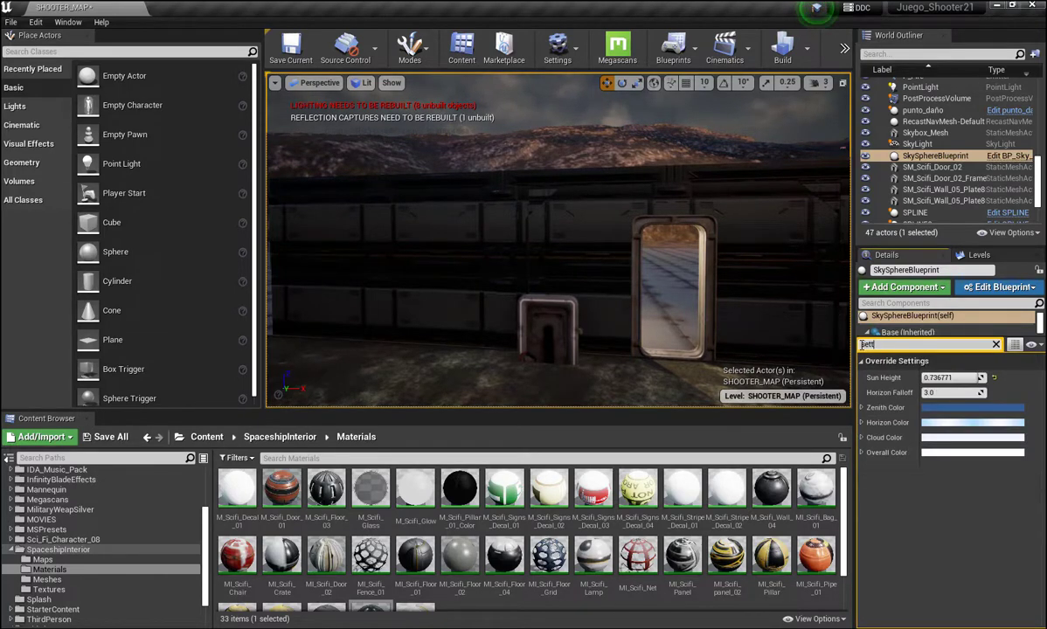
pyautogui.press('BackSpace')
pyautogui.press('BackSpace')
pyautogui.press('BackSpace')
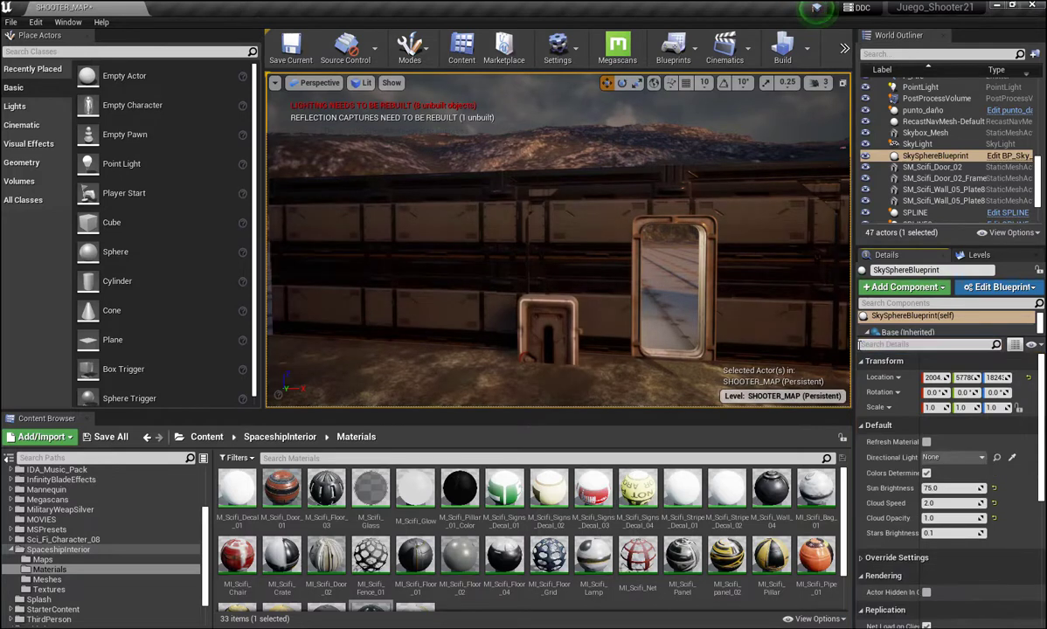
pyautogui.press('BackSpace')
pyautogui.moveTo(375, 235); pyautogui.dragTo(421, 202, button='right')
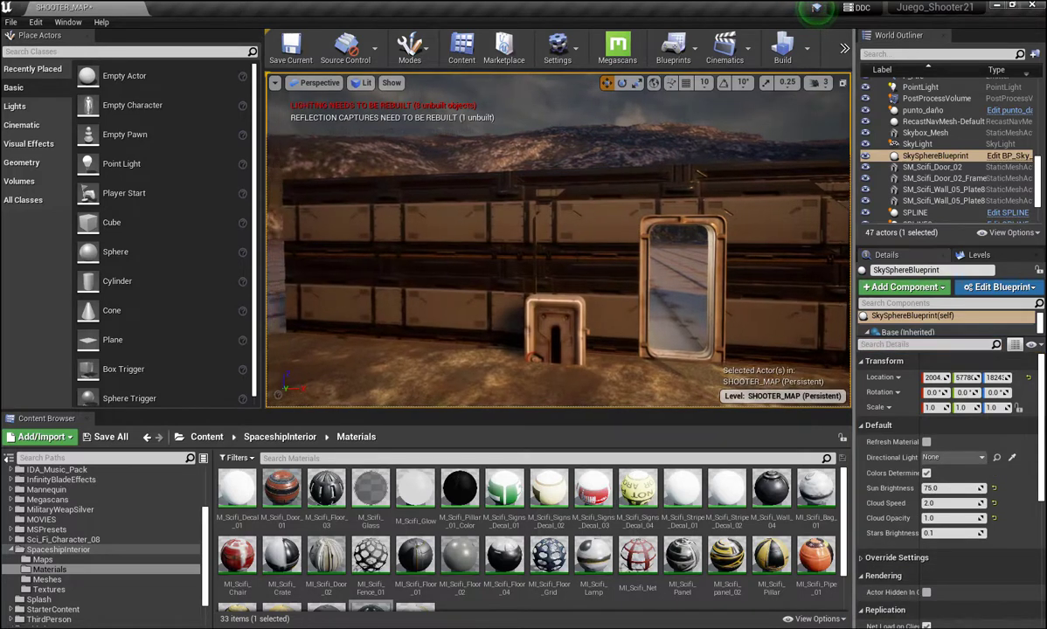
pyautogui.click(421, 202)
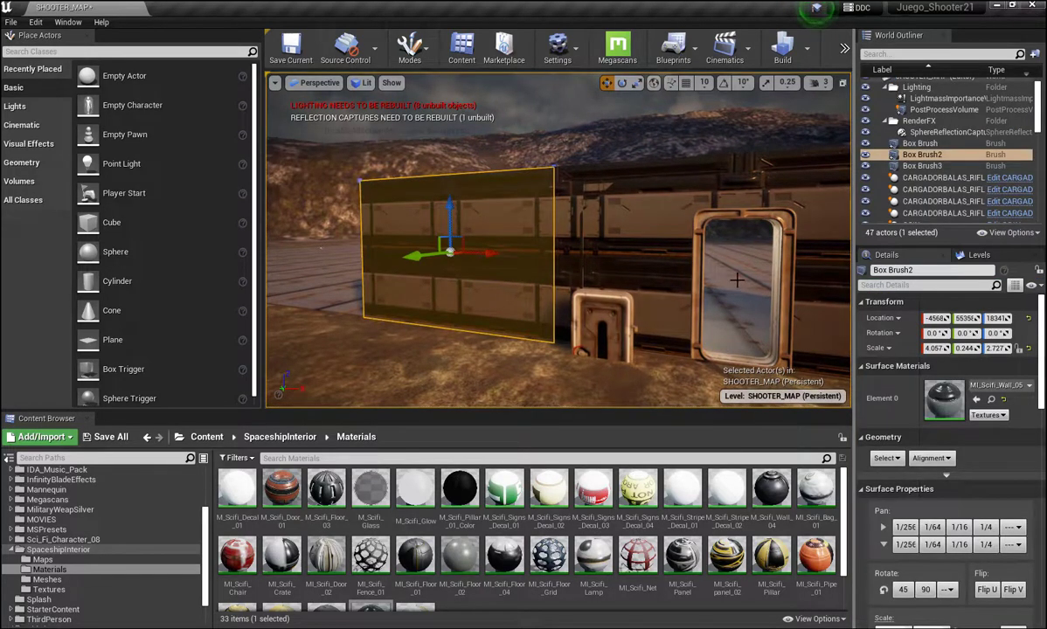
# Filter Details for 'sett' and convert Box Brush2 into the static mesh pared_lisa_StaticMesh
pyautogui.click(864, 286)
pyautogui.write('sett')
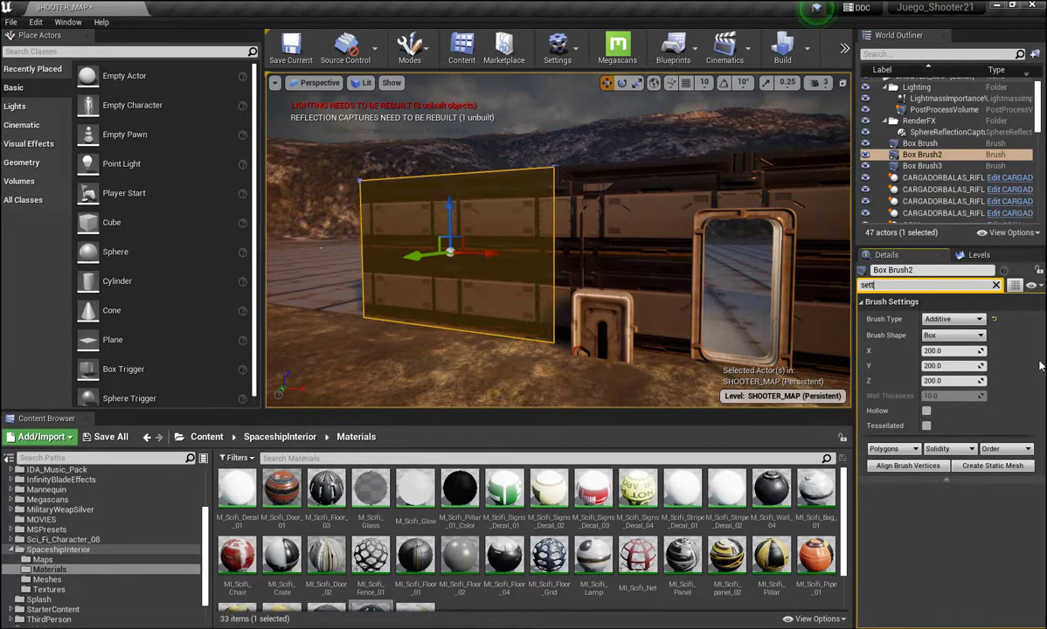
pyautogui.click(982, 466)
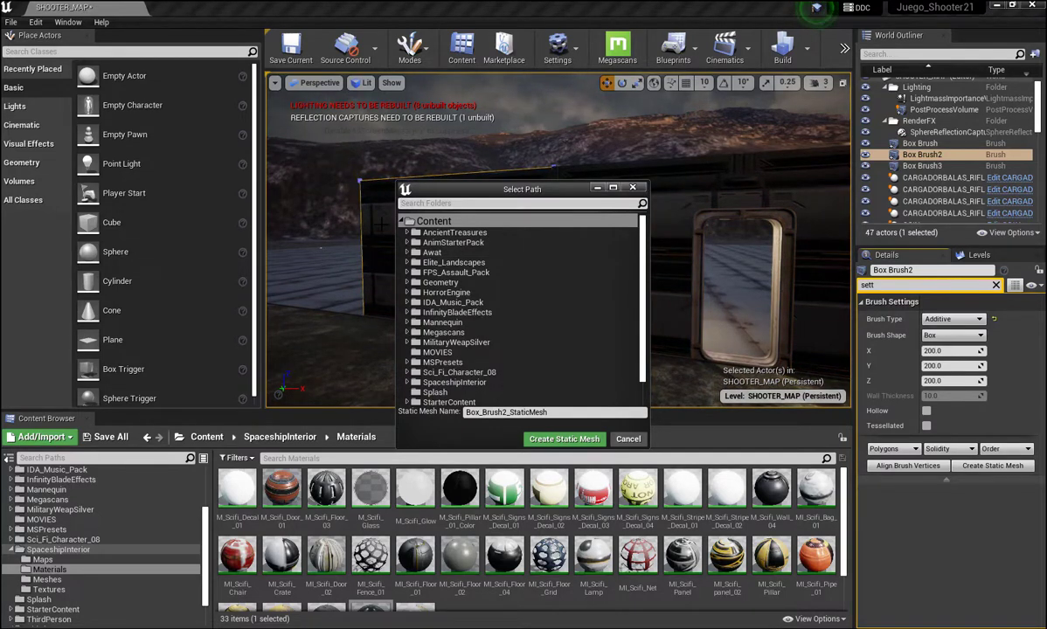
pyautogui.click(509, 412)
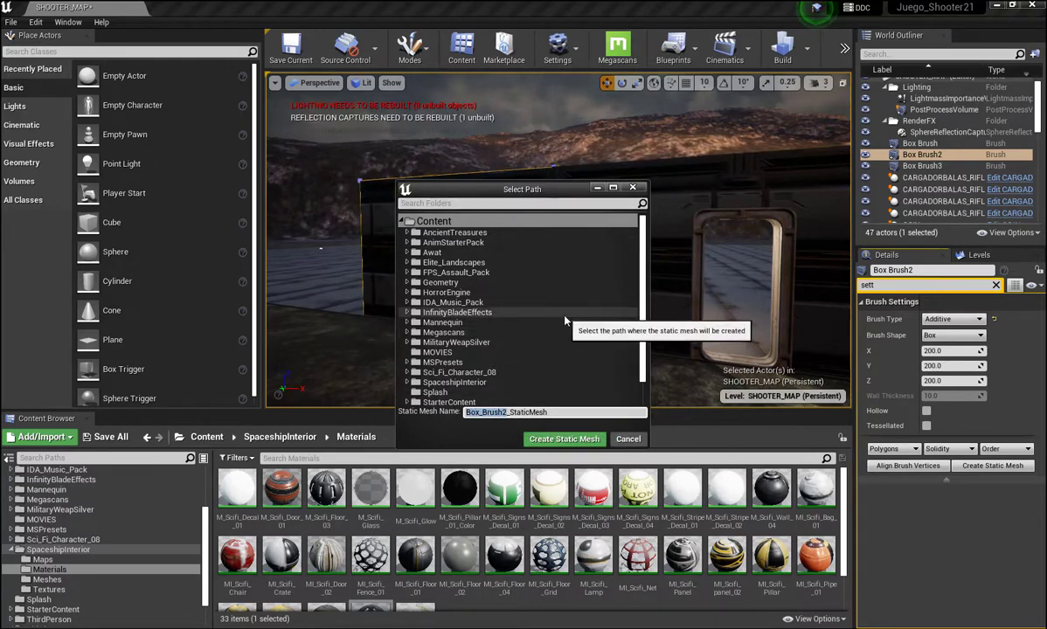
pyautogui.write('pare')
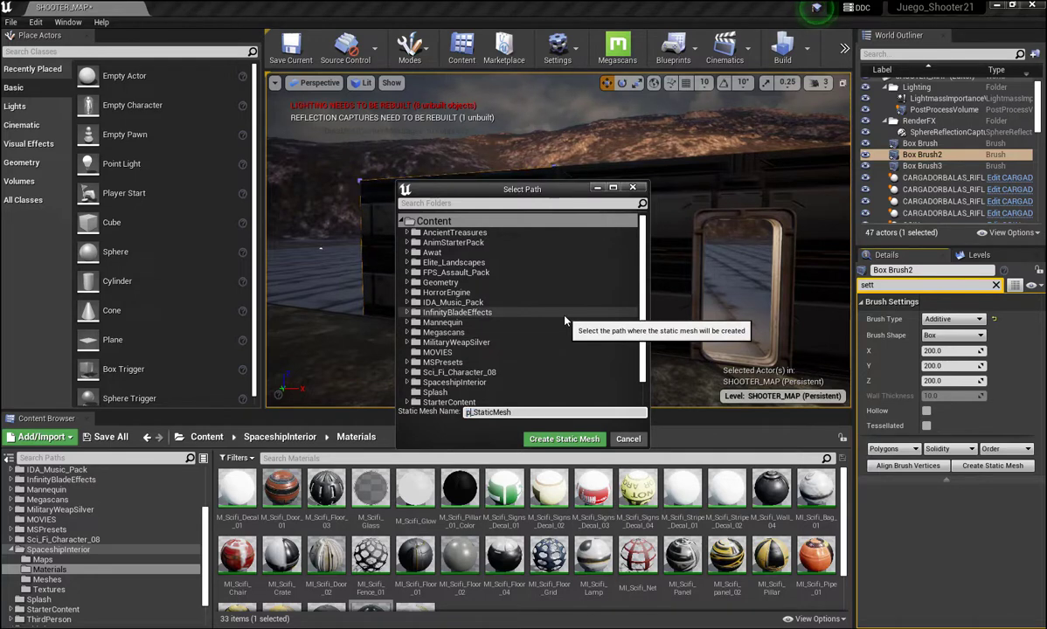
pyautogui.write('d')
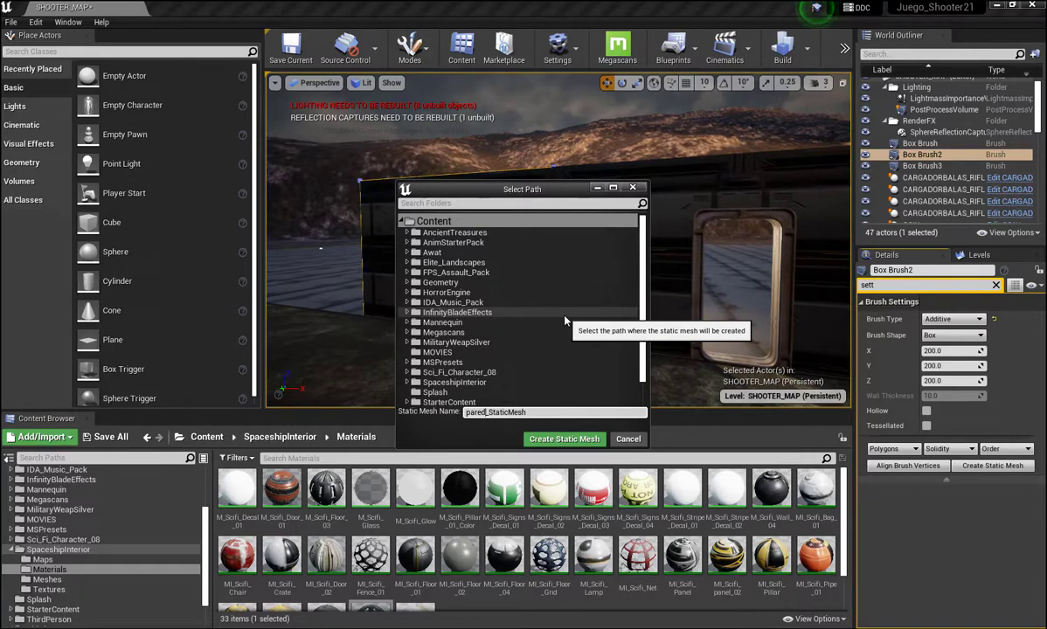
pyautogui.write('_lisa')
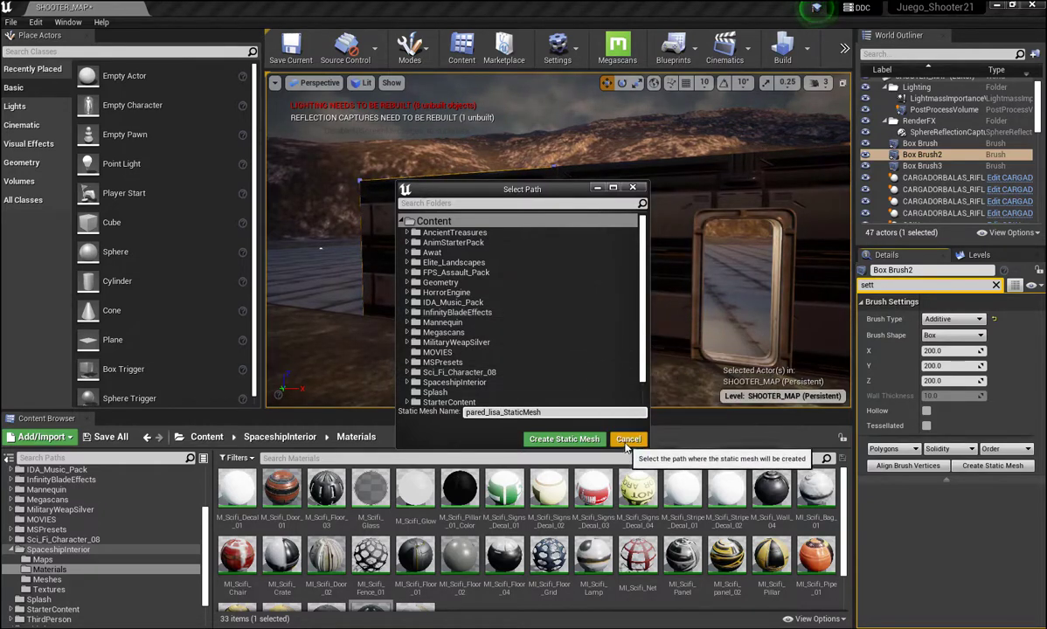
pyautogui.click(563, 439)
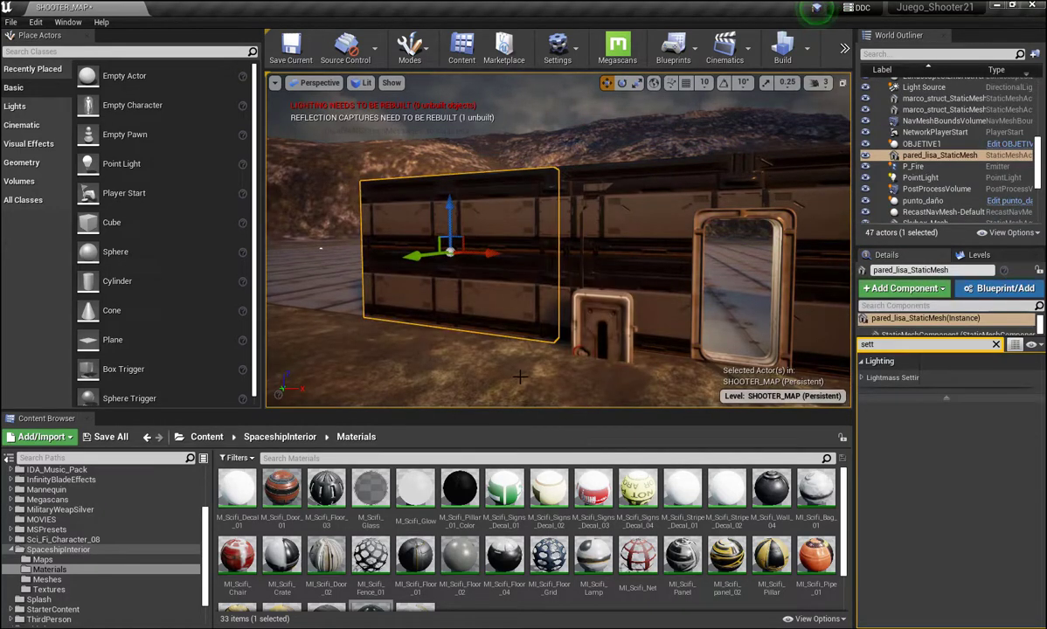
# Select Box Brush and Box Brush3 together in the World Outliner and group them
pyautogui.moveTo(513, 391); pyautogui.dragTo(568, 393, button='right')
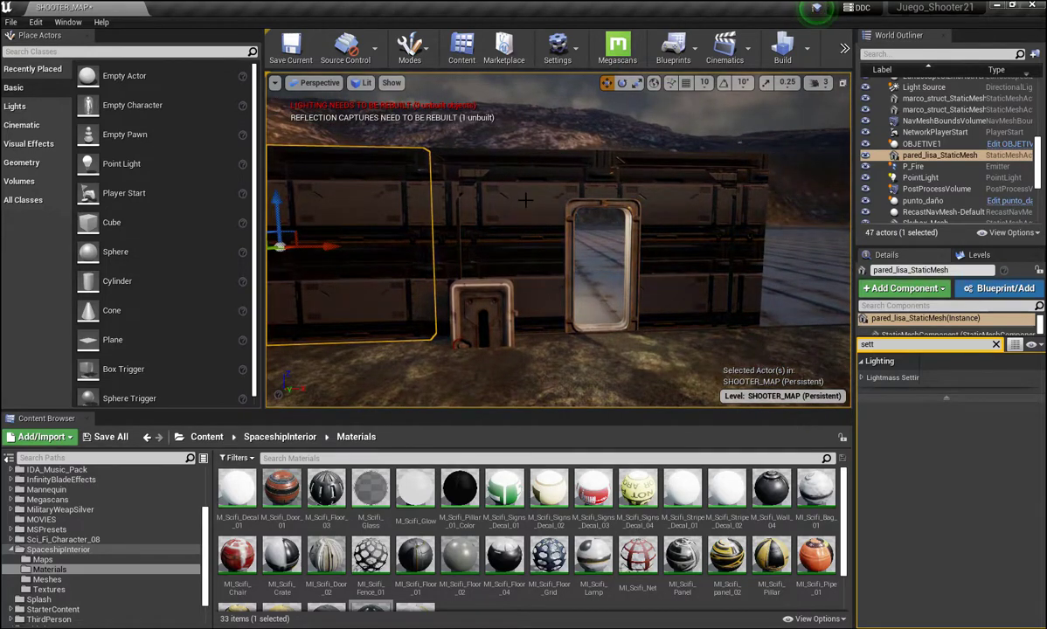
pyautogui.click(574, 200)
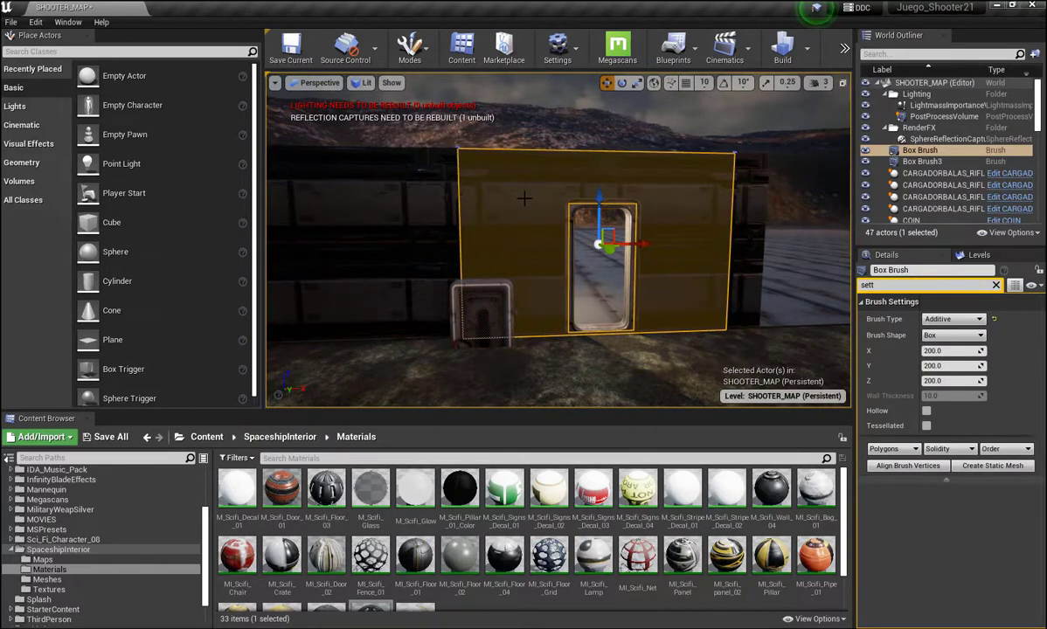
pyautogui.click(914, 163)
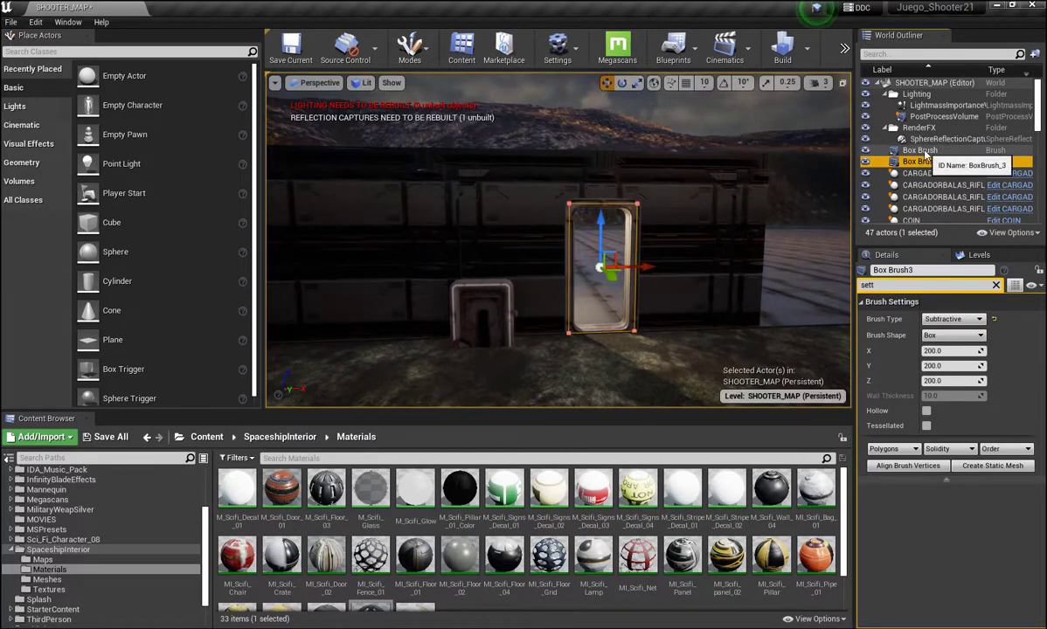
pyautogui.click(915, 151)
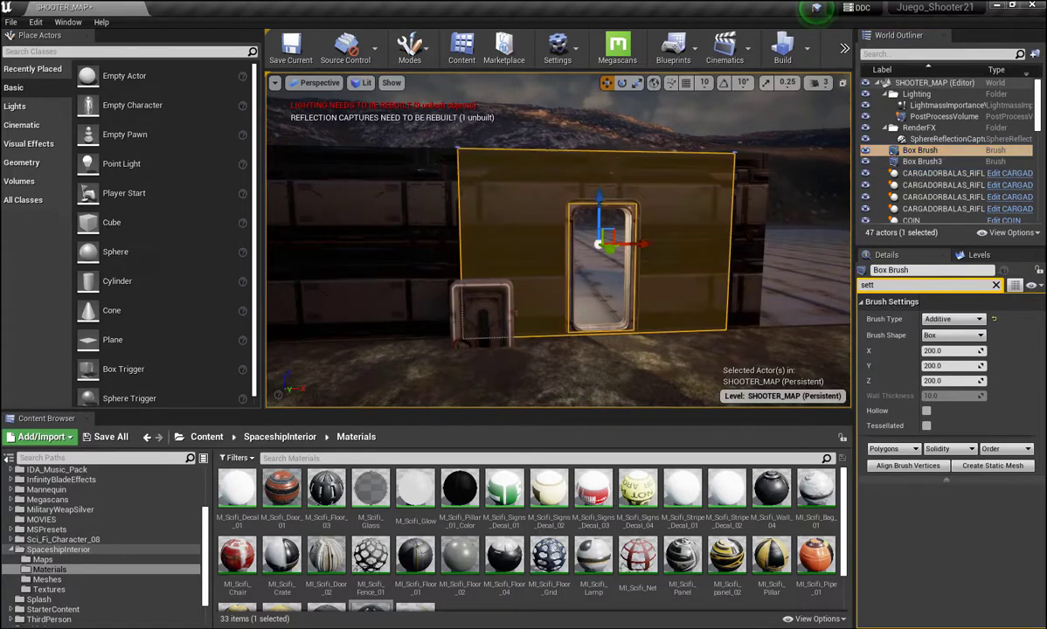
pyautogui.keyDown('ctrl'); pyautogui.click(925, 163); pyautogui.keyUp('ctrl')
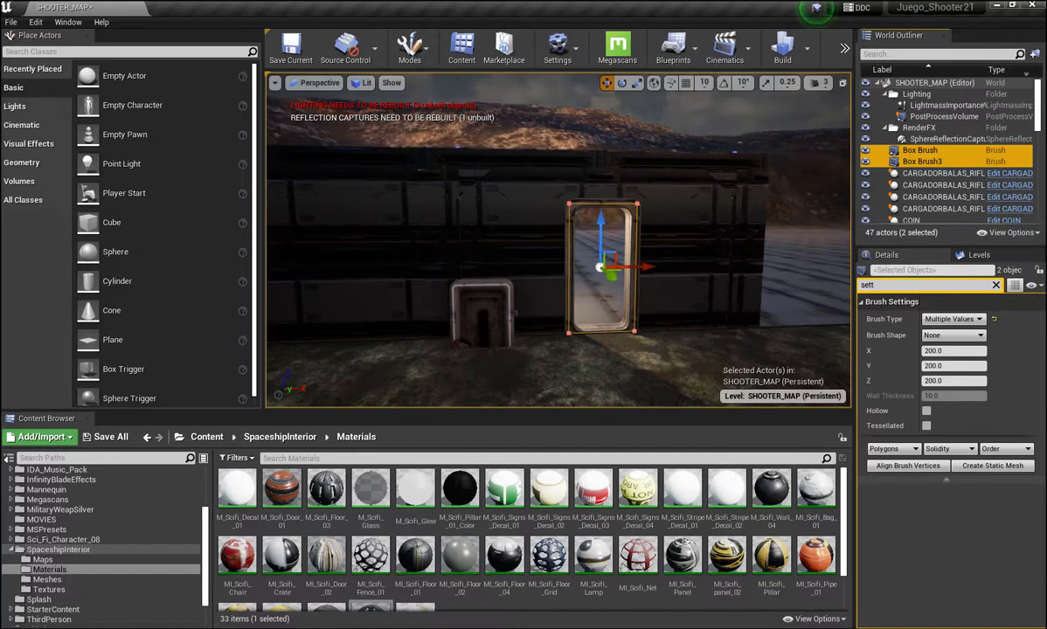
pyautogui.keyDown('ctrl'); pyautogui.click(926, 163); pyautogui.keyUp('ctrl')
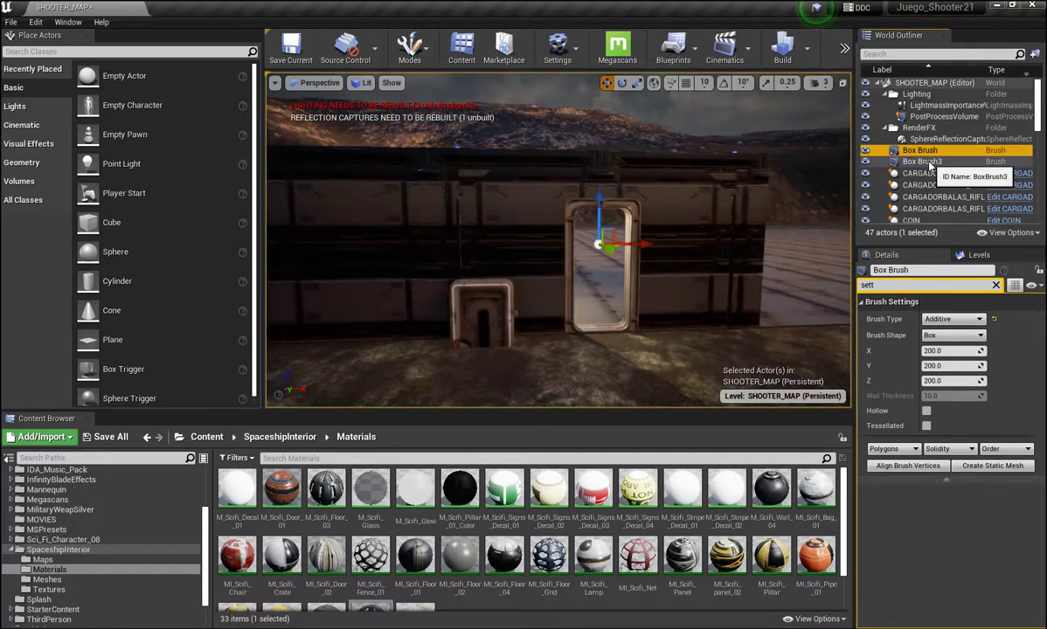
pyautogui.click(919, 162)
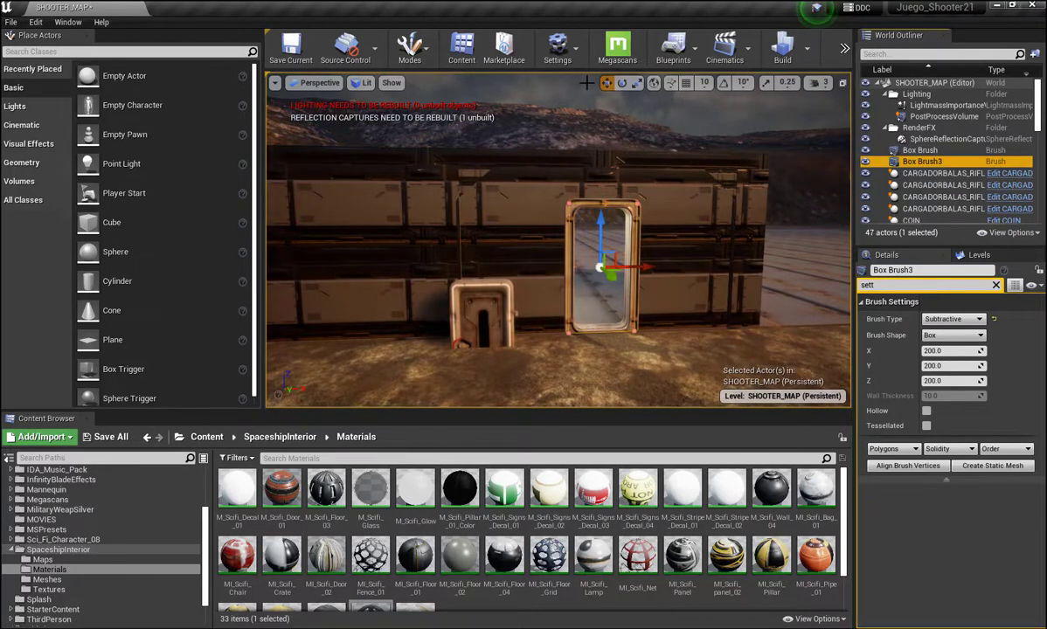
pyautogui.click(624, 98)
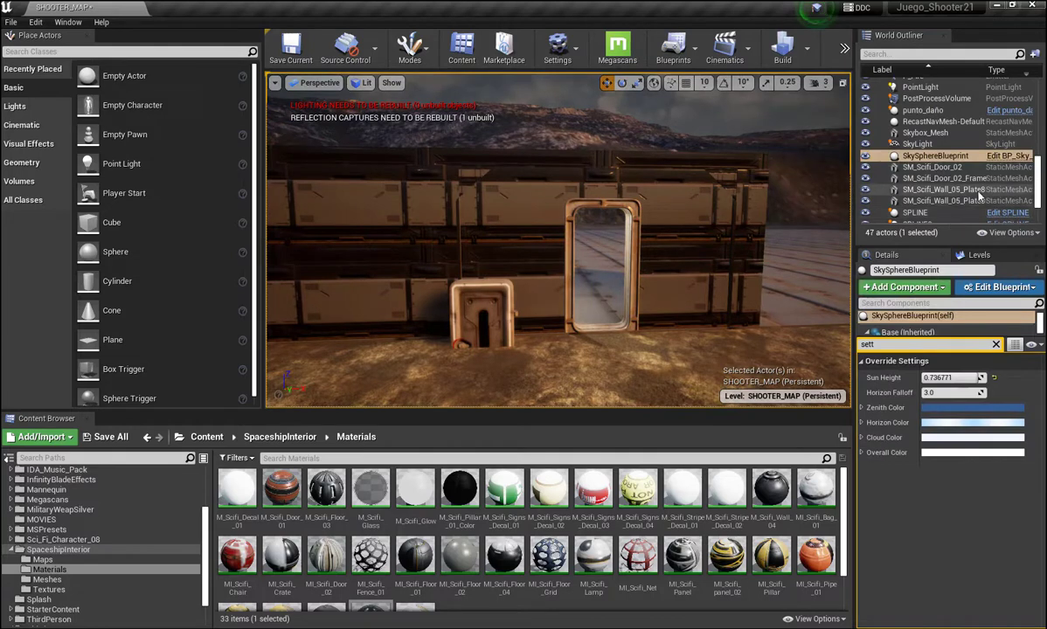
pyautogui.click(669, 212)
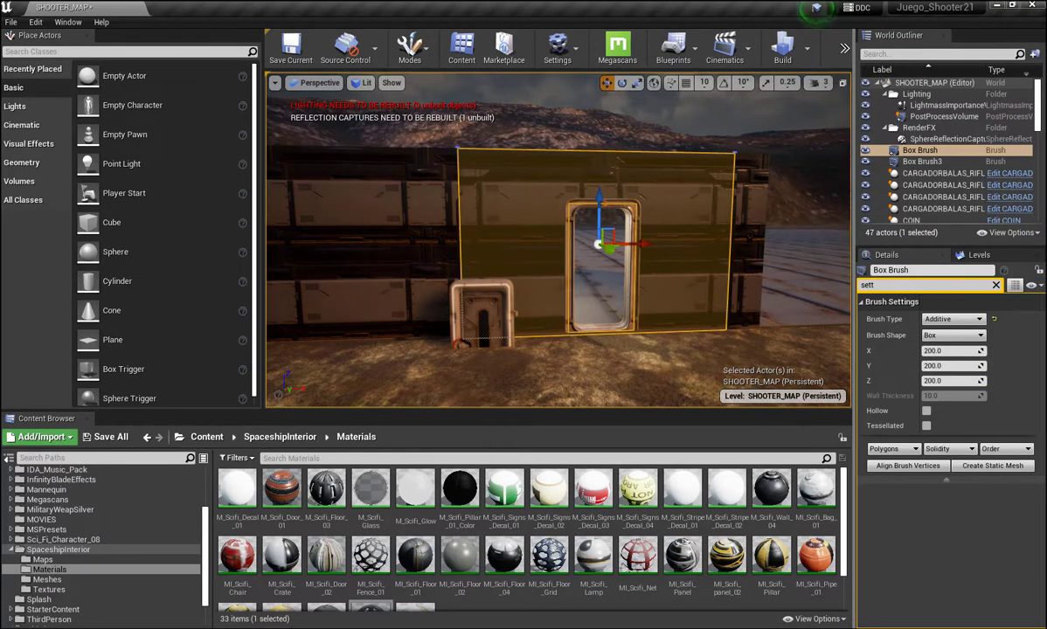
pyautogui.keyDown('ctrl'); pyautogui.click(933, 164); pyautogui.keyUp('ctrl')
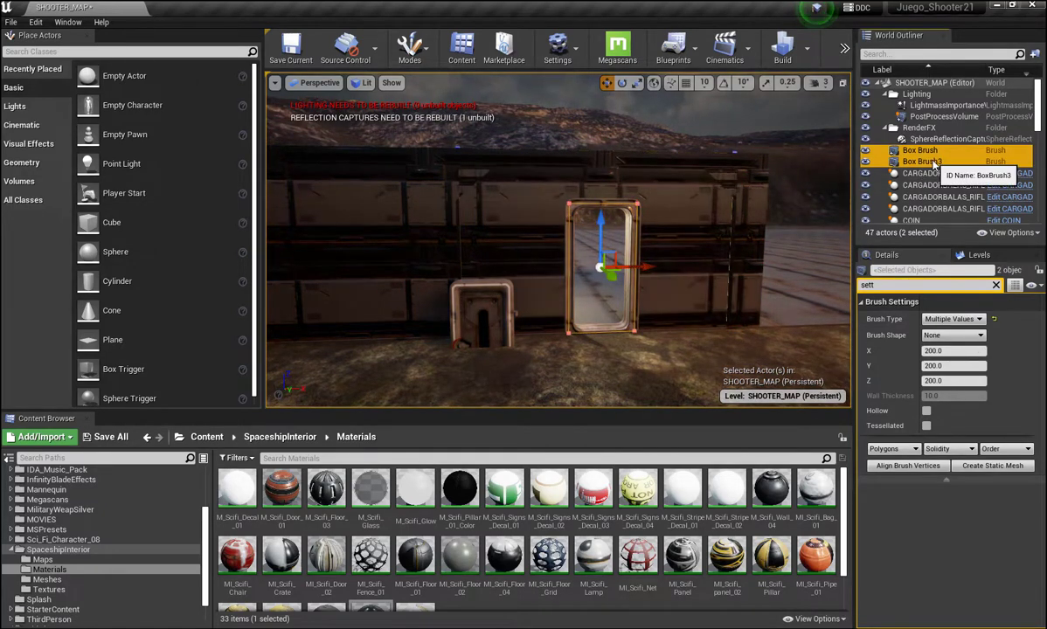
pyautogui.rightClick(933, 164)
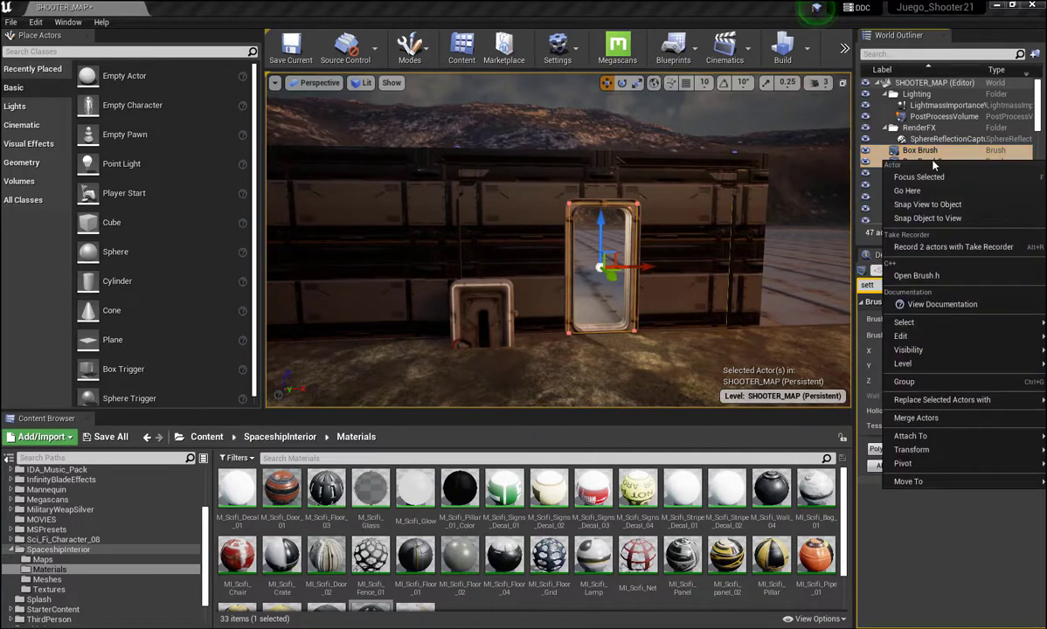
pyautogui.click(905, 383)
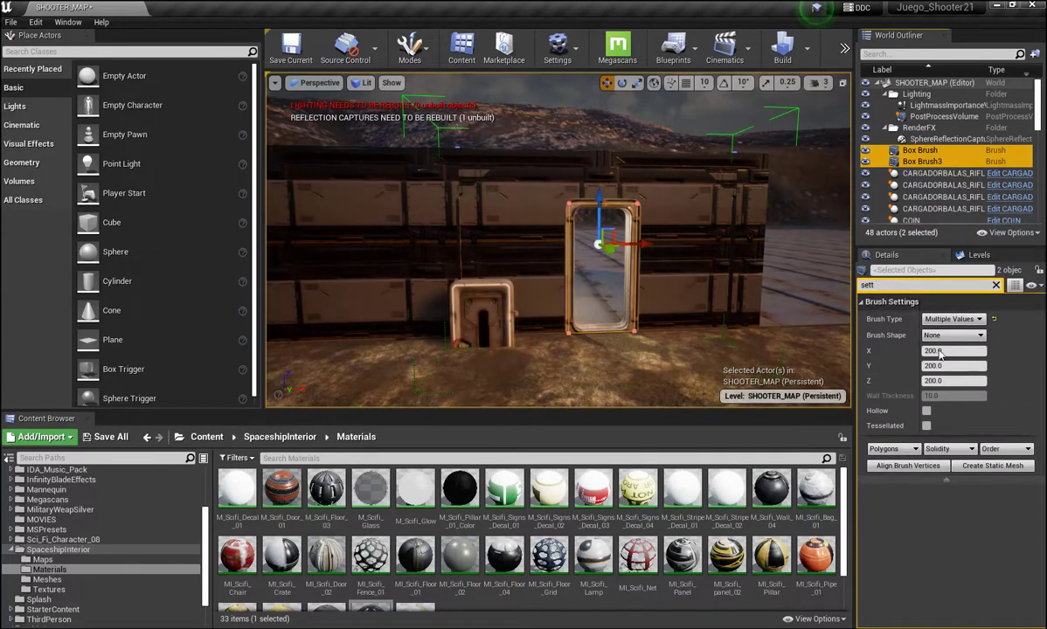
# Create a static mesh from the grouped brushes, renaming Box_Brush to pared_puerta
pyautogui.click(989, 467)
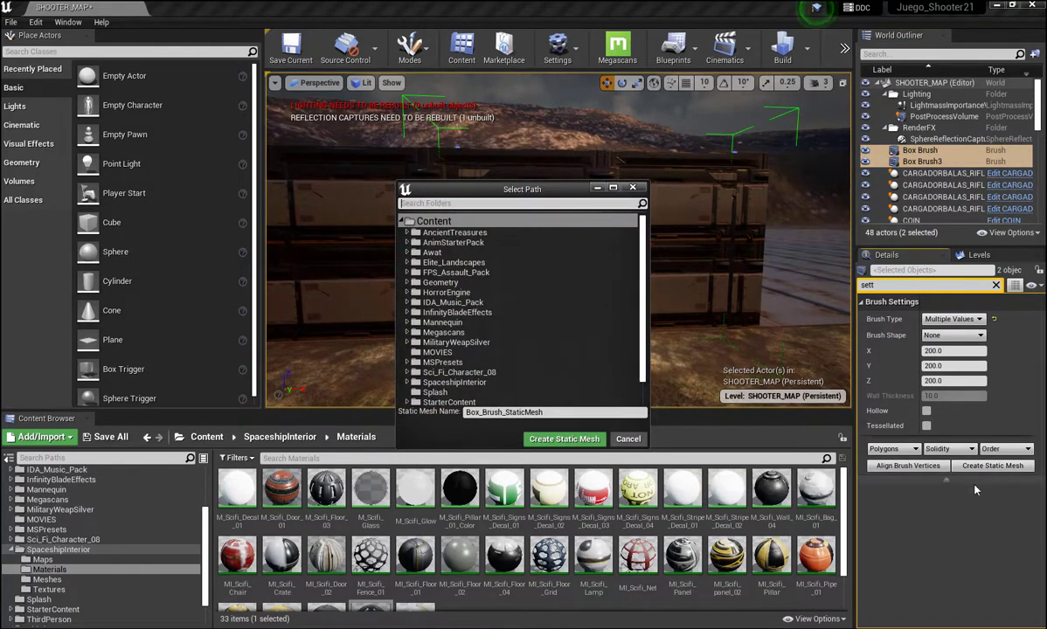
pyautogui.moveTo(500, 414); pyautogui.dragTo(437, 386)
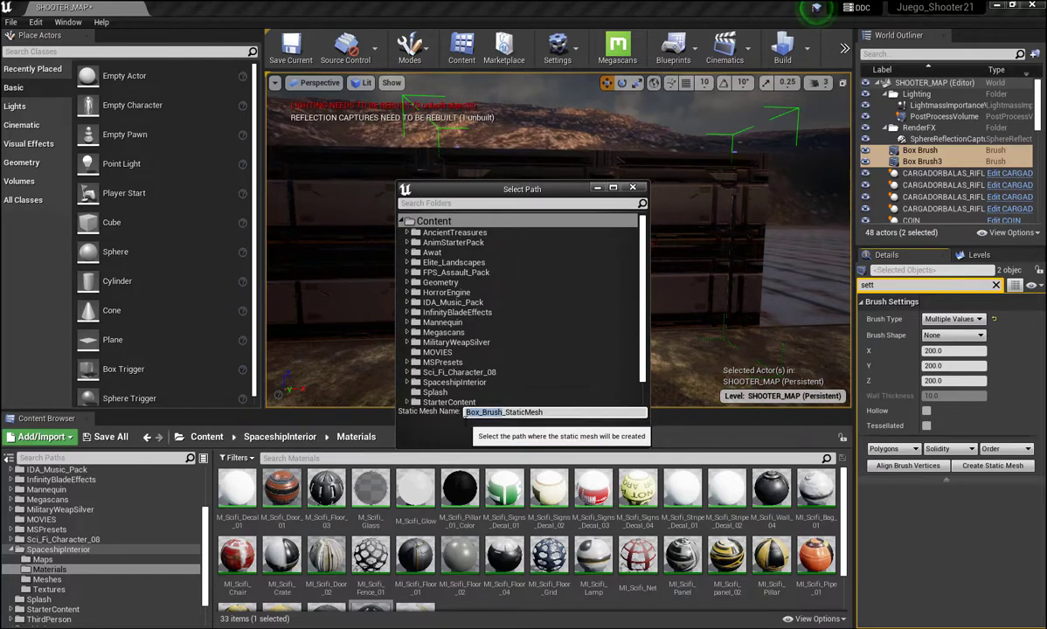
pyautogui.write('pared')
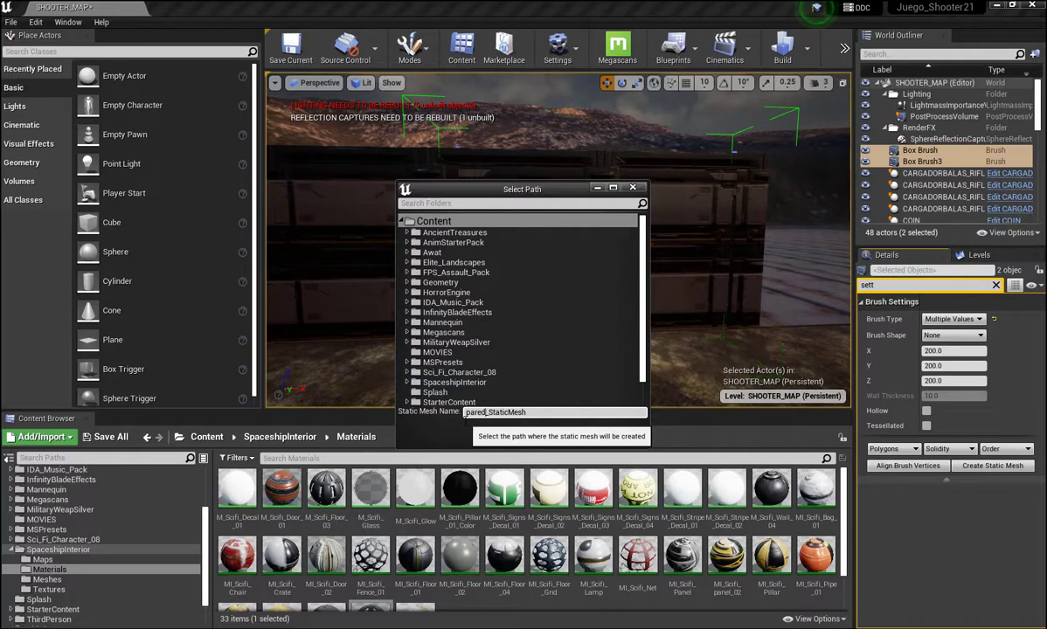
pyautogui.write('_p')
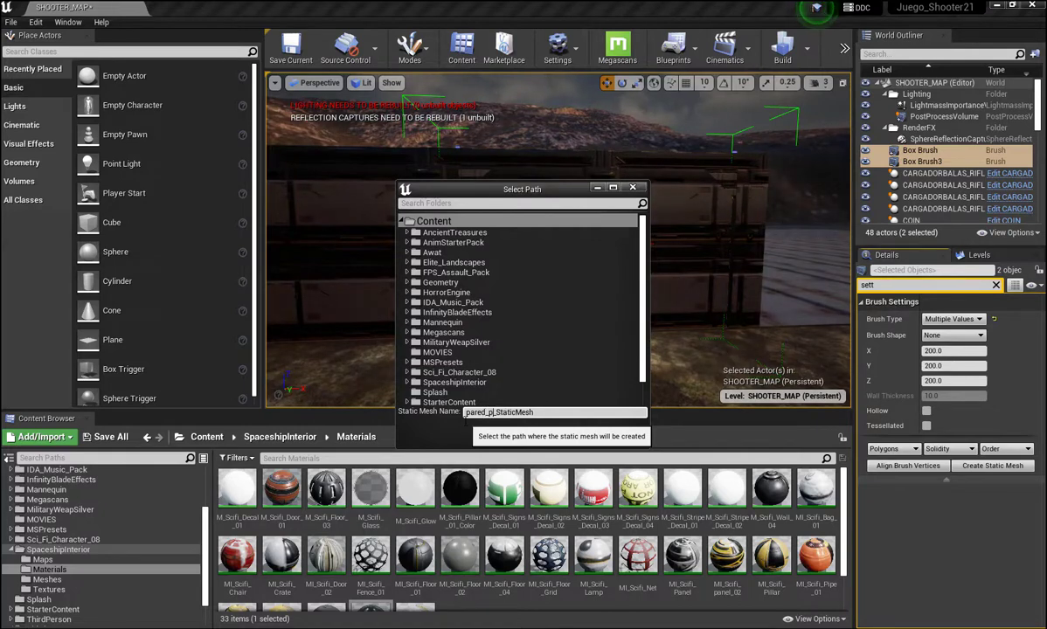
pyautogui.write('uert')
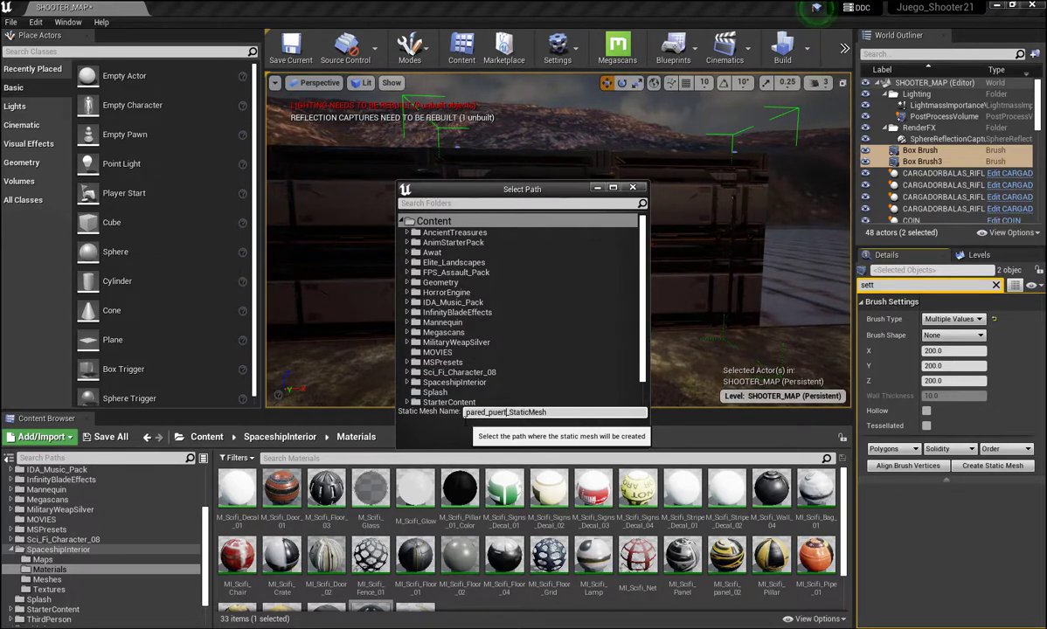
pyautogui.write('a')
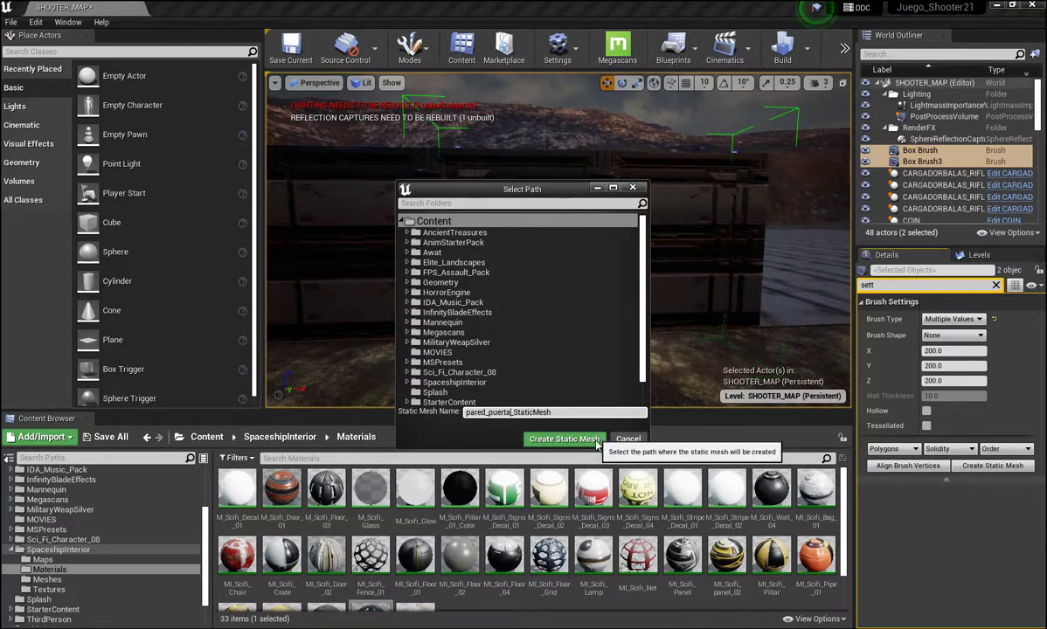
pyautogui.click(578, 436)
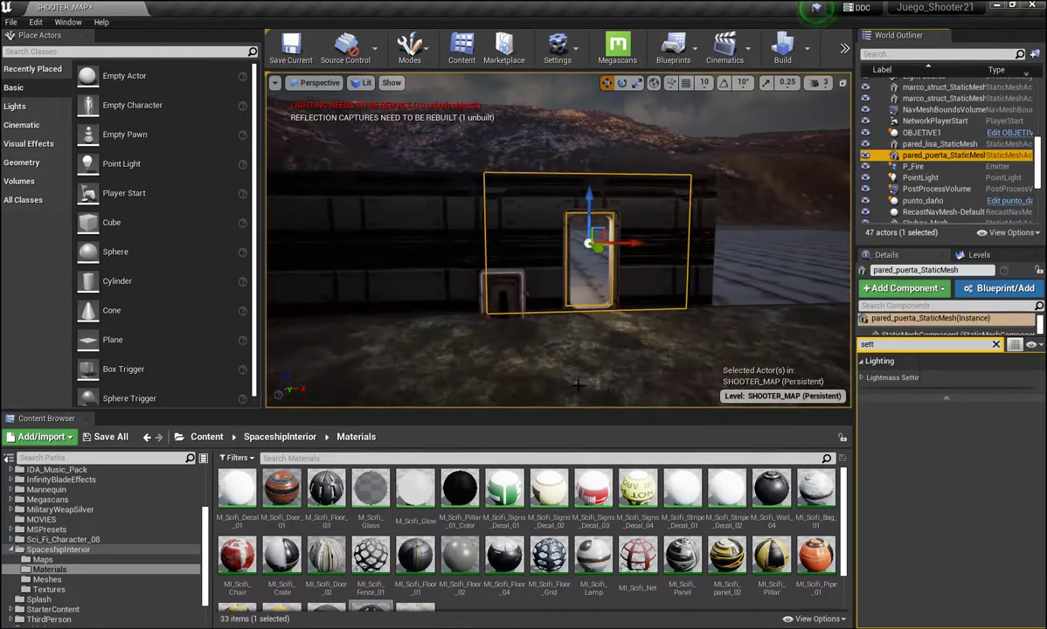
# Select SM_Scifi_Door_02 and slide it right along Y into its frame in the door wall
pyautogui.scroll(-2, 578, 376)
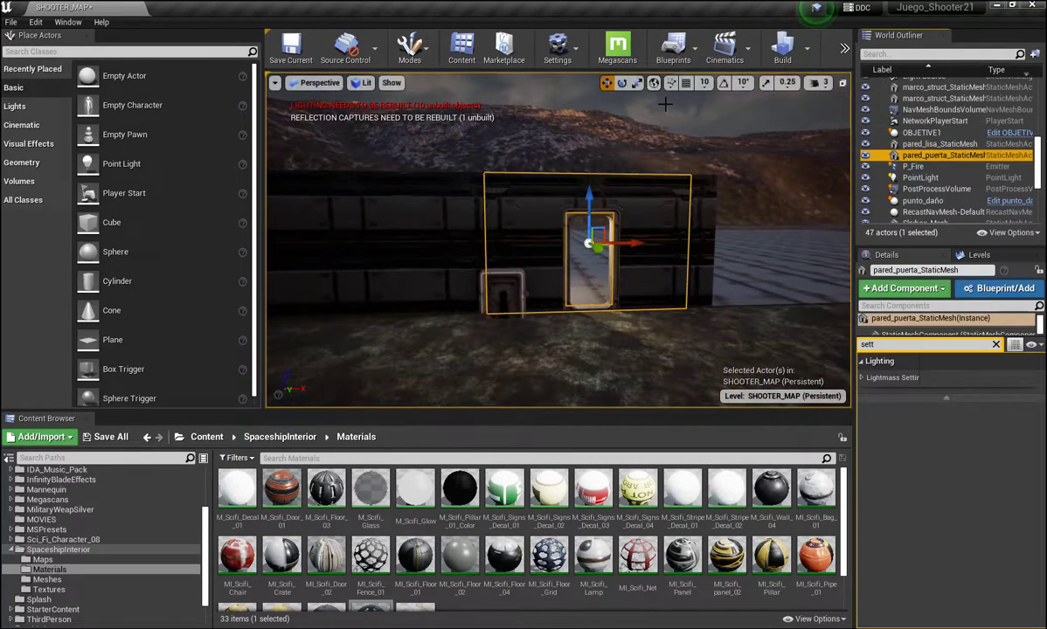
pyautogui.click(623, 330)
pyautogui.moveTo(623, 330); pyautogui.dragTo(611, 297)
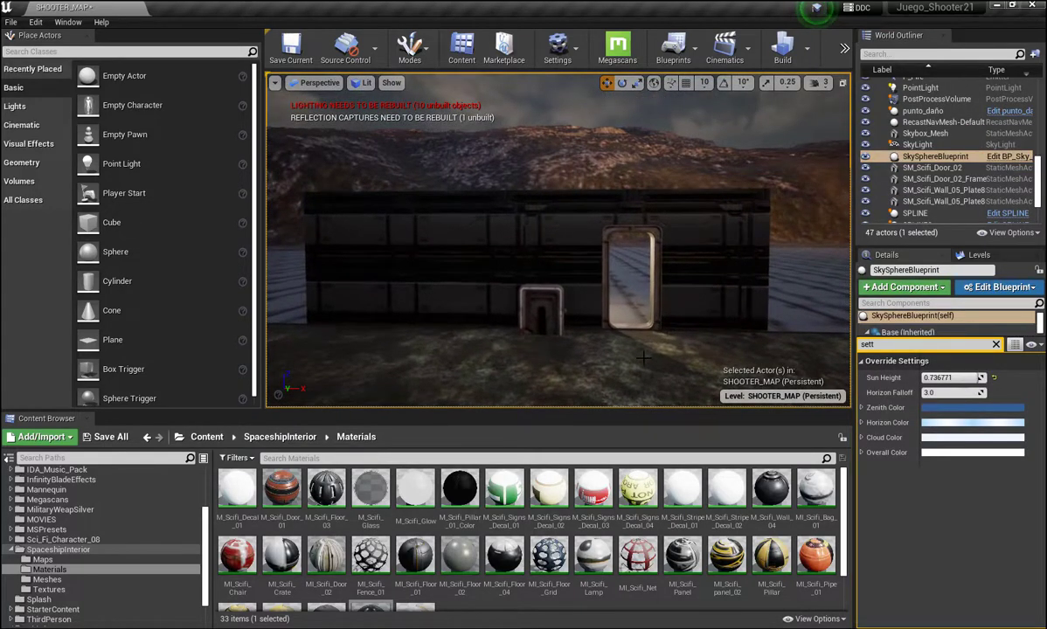
pyautogui.moveTo(573, 336); pyautogui.dragTo(617, 358)
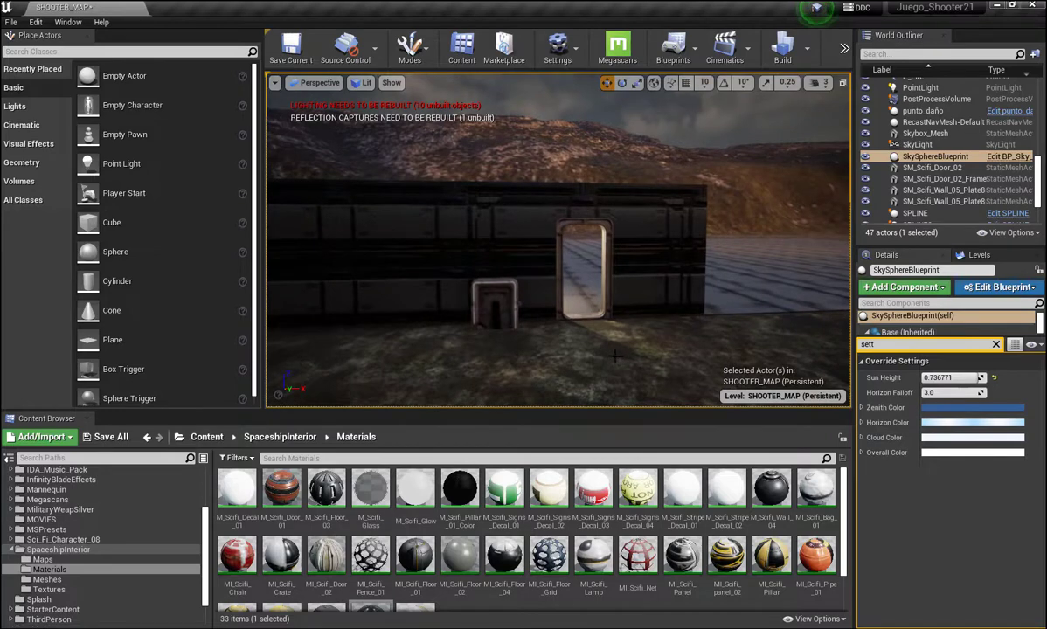
pyautogui.click(493, 305)
pyautogui.moveTo(536, 318)
pyautogui.mouseDown()
pyautogui.moveTo(602, 316)
pyautogui.moveTo(603, 239)
pyautogui.mouseUp()
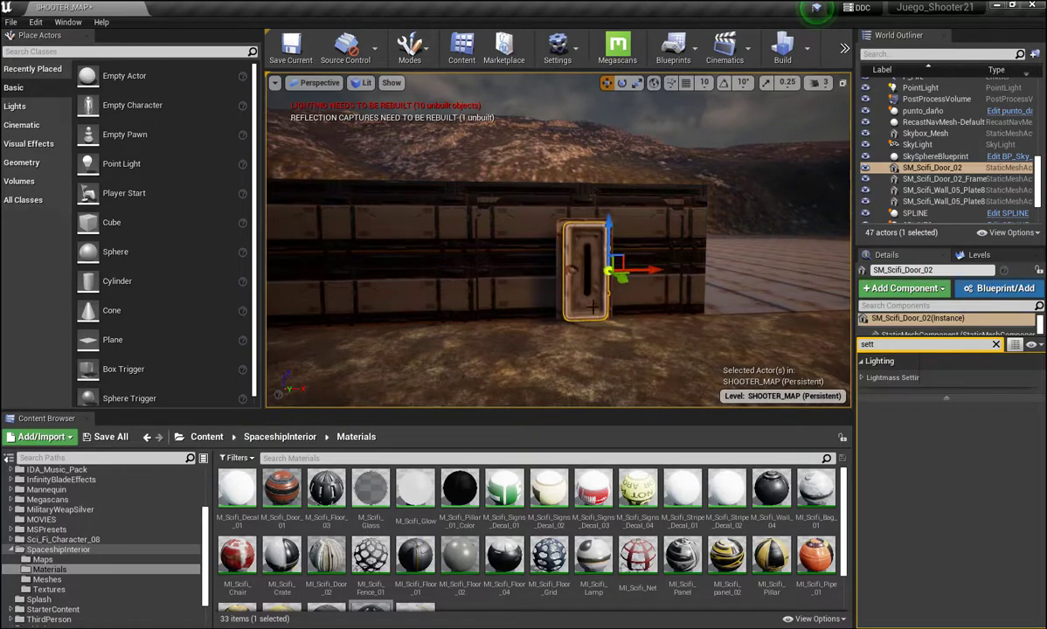
pyautogui.moveTo(612, 341)
pyautogui.mouseDown()
pyautogui.moveTo(612, 359)
pyautogui.moveTo(576, 288)
pyautogui.moveTo(695, 282)
pyautogui.moveTo(649, 285)
pyautogui.mouseUp()
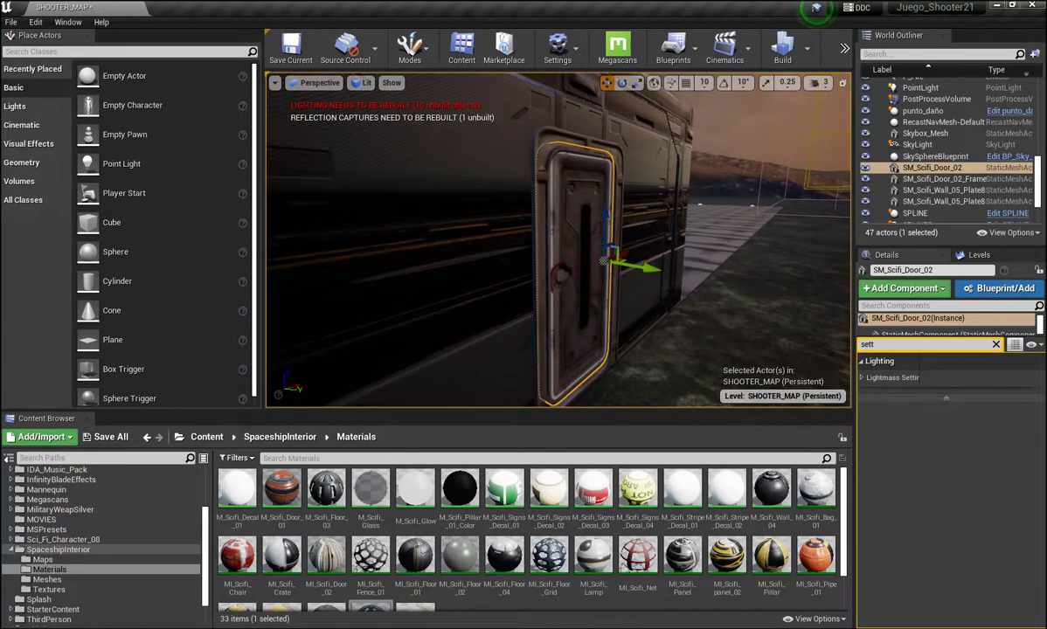
# Nudge the small door slightly right and lower it a little toward the floor
pyautogui.keyDown('alt'); pyautogui.moveTo(646, 287); pyautogui.dragTo(559, 287); pyautogui.keyUp('alt')
pyautogui.scroll(3, 559, 240)
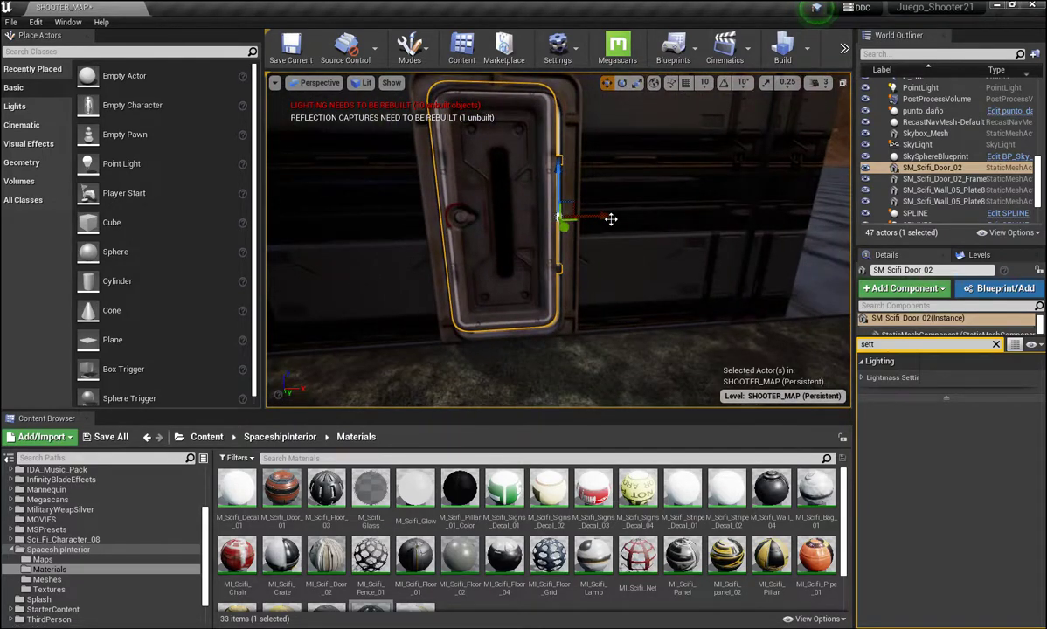
pyautogui.moveTo(604, 215); pyautogui.dragTo(608, 215)
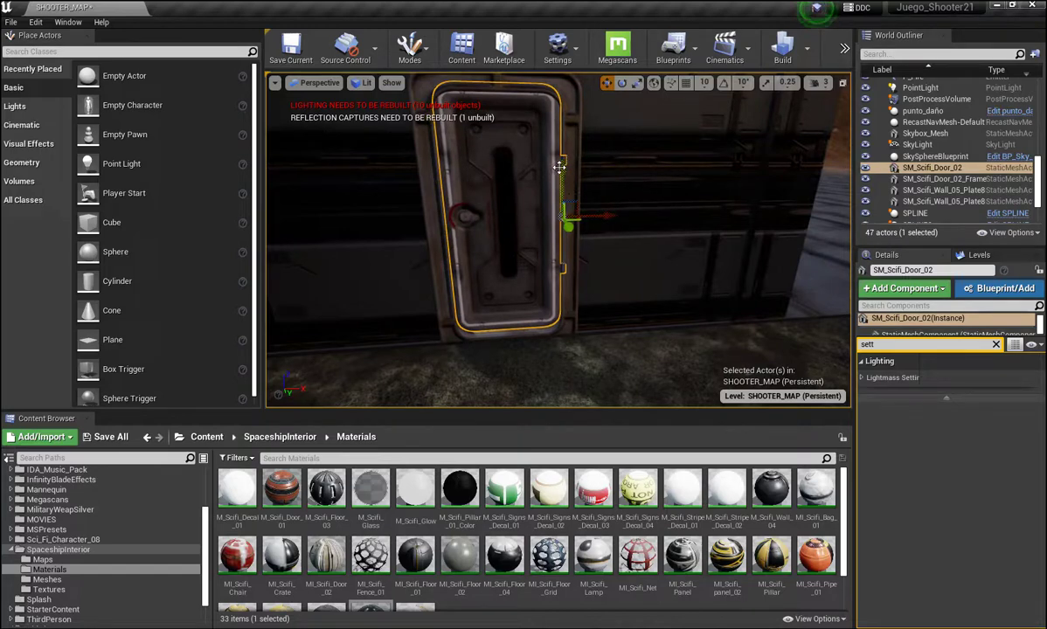
pyautogui.moveTo(559, 166); pyautogui.dragTo(561, 171)
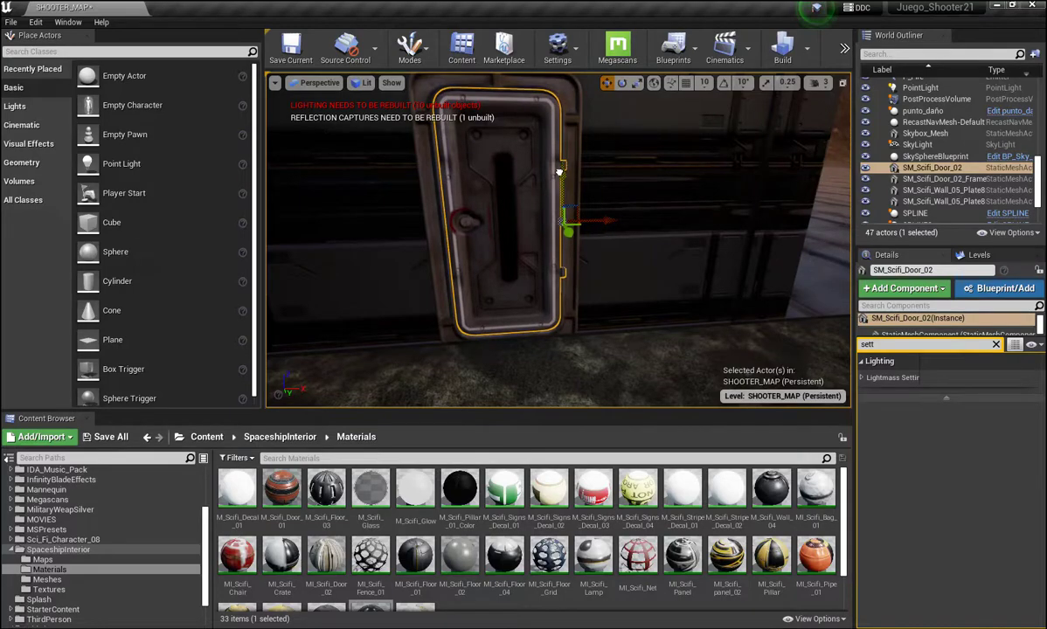
# Fly the camera around the door to check its fit against the paneled wall
pyautogui.moveTo(561, 172)
pyautogui.mouseDown(button='right')
pyautogui.moveTo(524, 175)
pyautogui.moveTo(560, 236)
pyautogui.moveTo(542, 262)
pyautogui.moveTo(560, 240)
pyautogui.moveTo(571, 264)
pyautogui.moveTo(568, 254)
pyautogui.mouseUp(button='right')
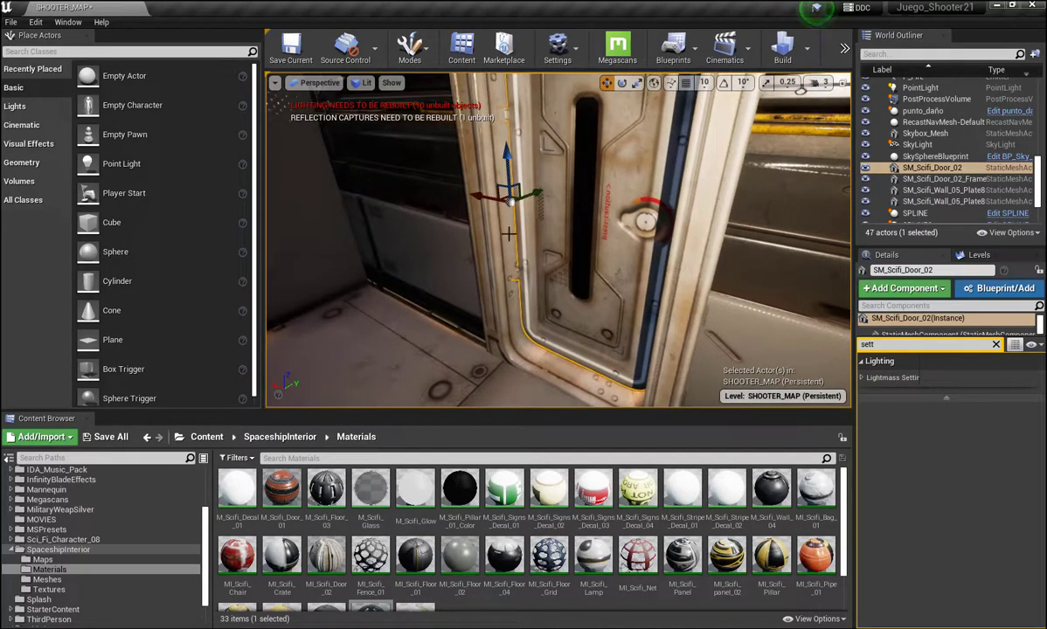
pyautogui.moveTo(535, 192); pyautogui.dragTo(522, 206, button='right')
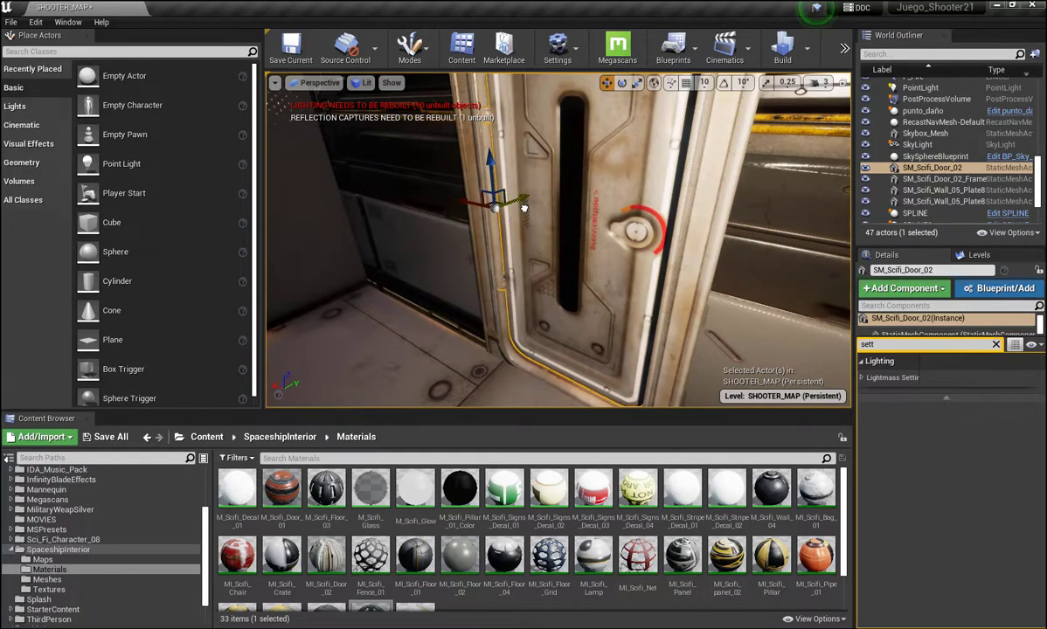
pyautogui.moveTo(494, 206); pyautogui.dragTo(528, 215, button='right')
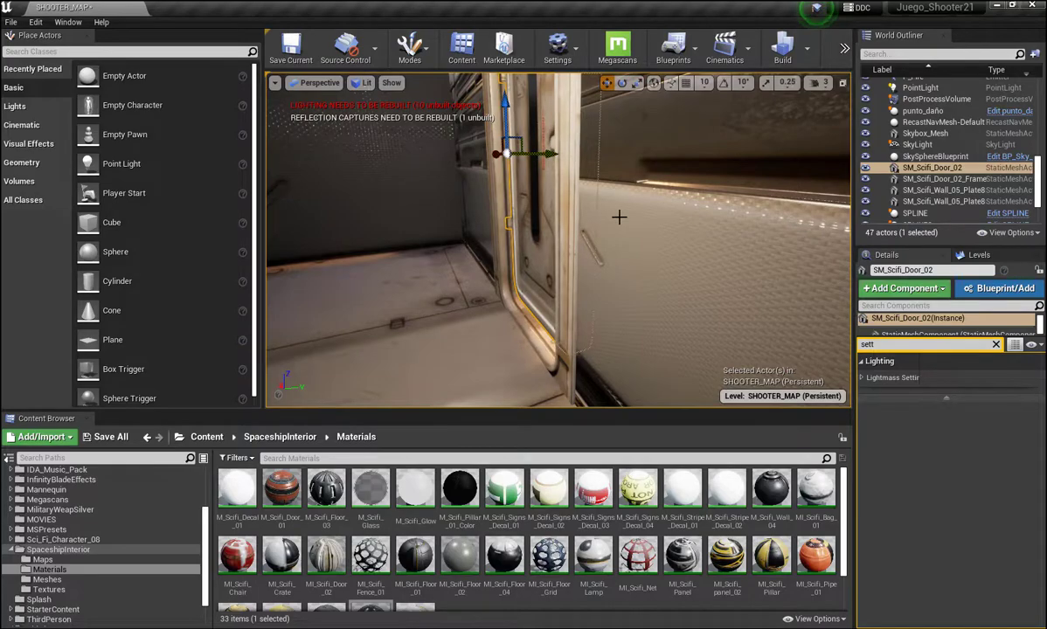
pyautogui.moveTo(619, 217); pyautogui.dragTo(657, 227, button='right')
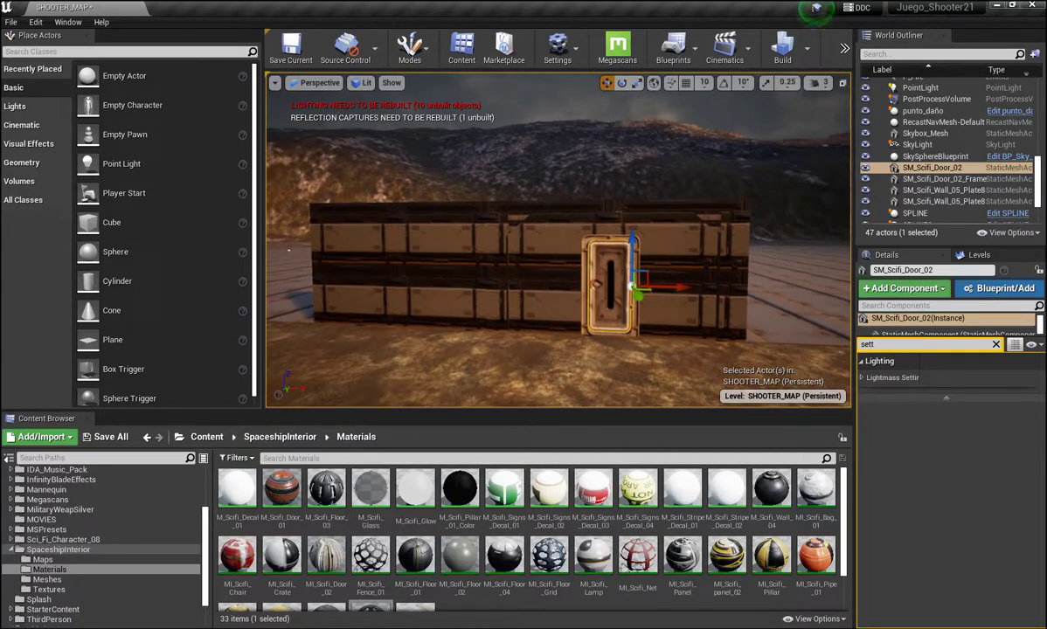
pyautogui.click(559, 181)
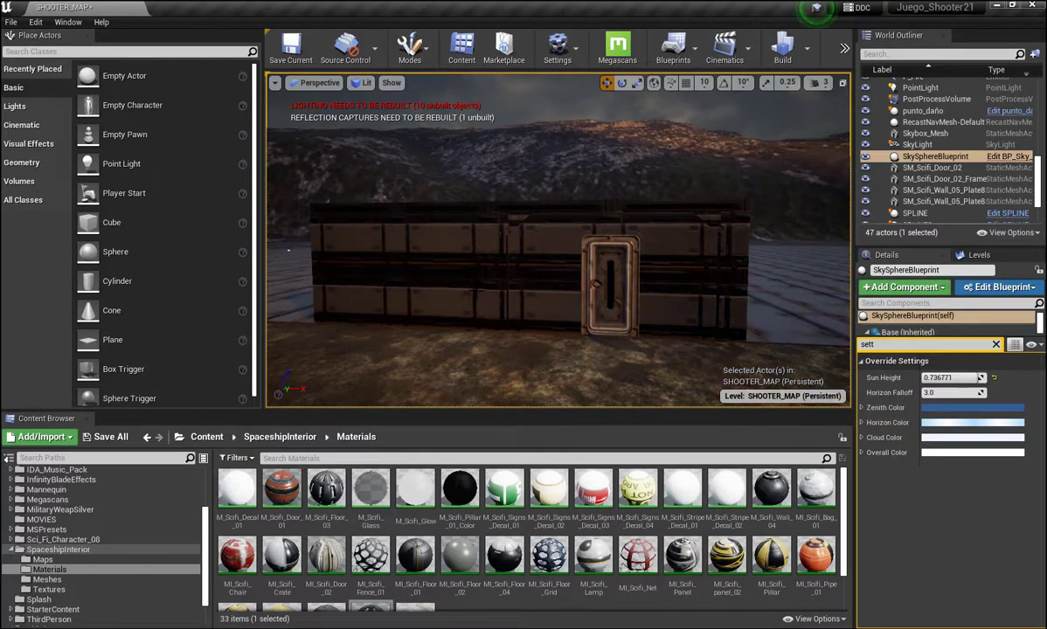
pyautogui.moveTo(288, 249)
pyautogui.mouseDown(button='right')
pyautogui.moveTo(437, 253)
pyautogui.moveTo(463, 304)
pyautogui.mouseUp(button='right')
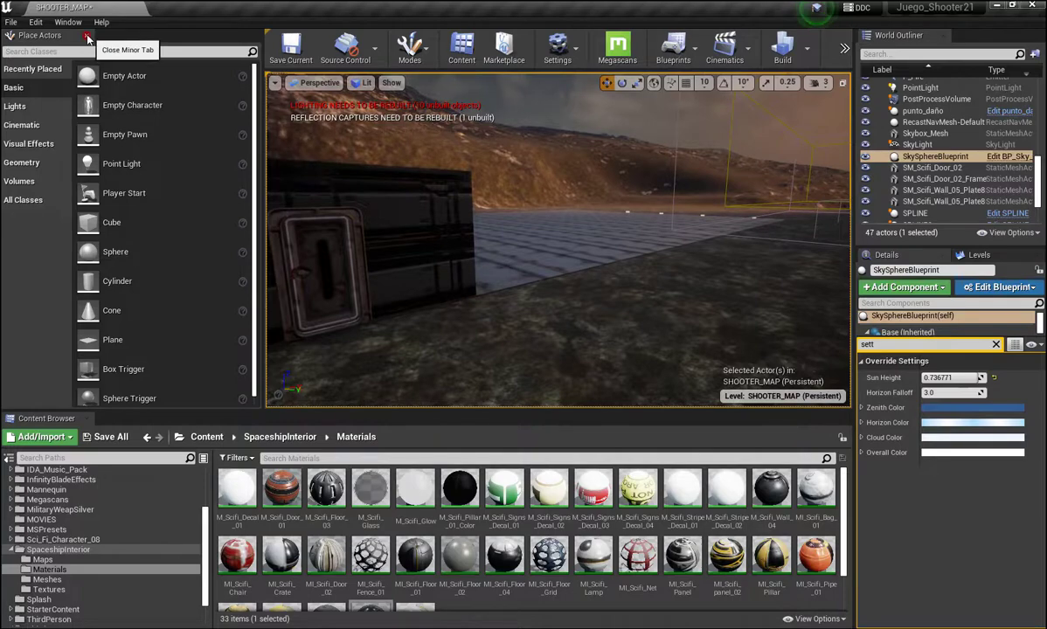
# Close the Place Actors panel and look down across the floor
pyautogui.click(86, 39)
pyautogui.moveTo(420, 253)
pyautogui.mouseDown(button='right')
pyautogui.moveTo(436, 297)
pyautogui.moveTo(817, 269)
pyautogui.mouseUp(button='right')
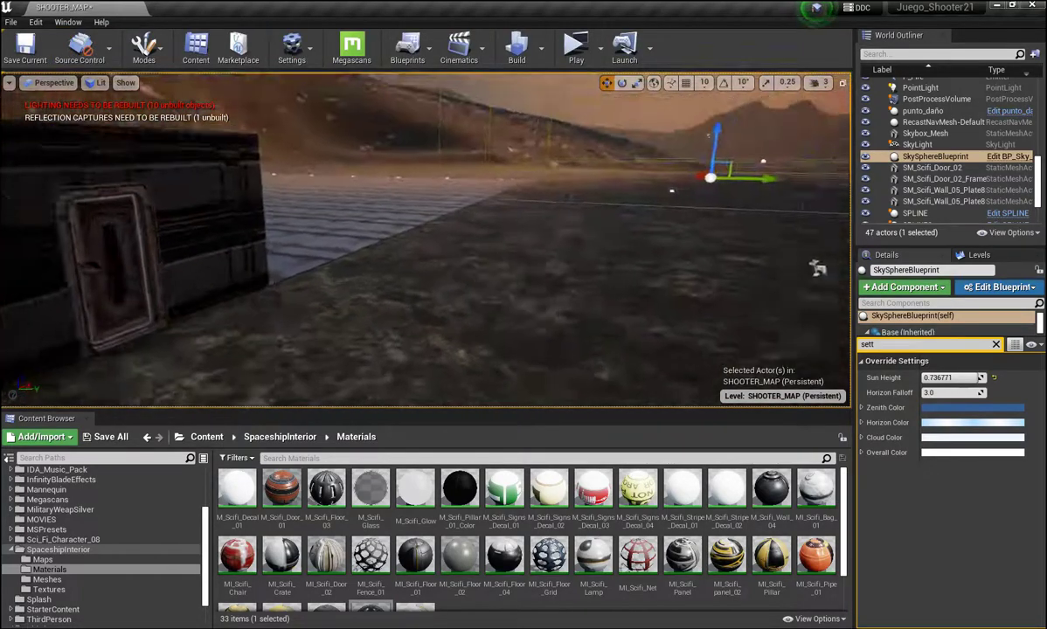
pyautogui.moveTo(372, 324); pyautogui.dragTo(477, 325, button='right')
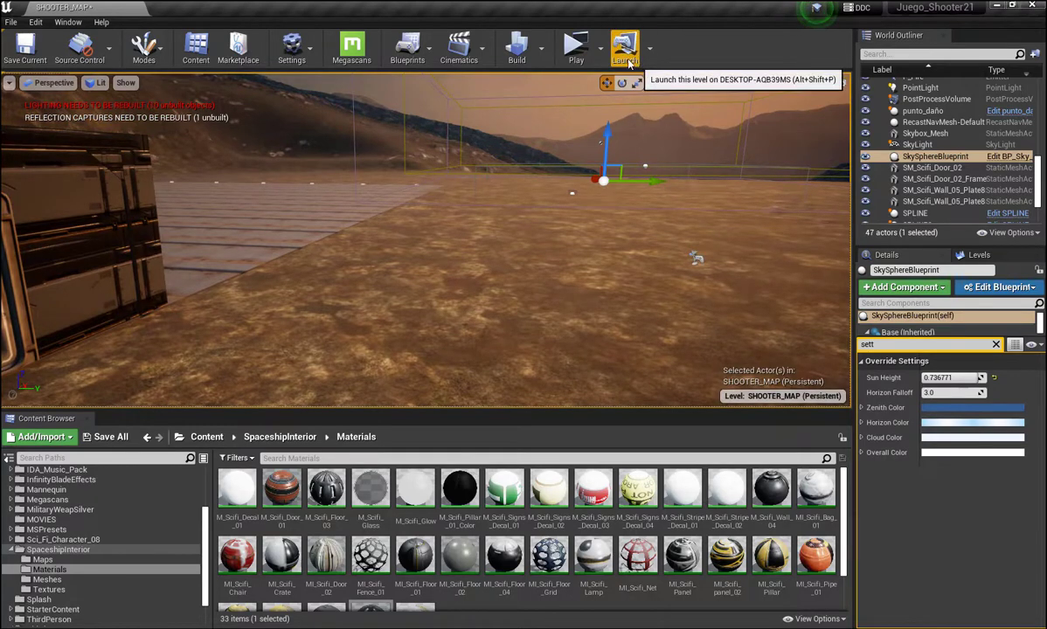
# Review the Play mode options, then look around the level up to the horizon and back to the wall
pyautogui.click(600, 48)
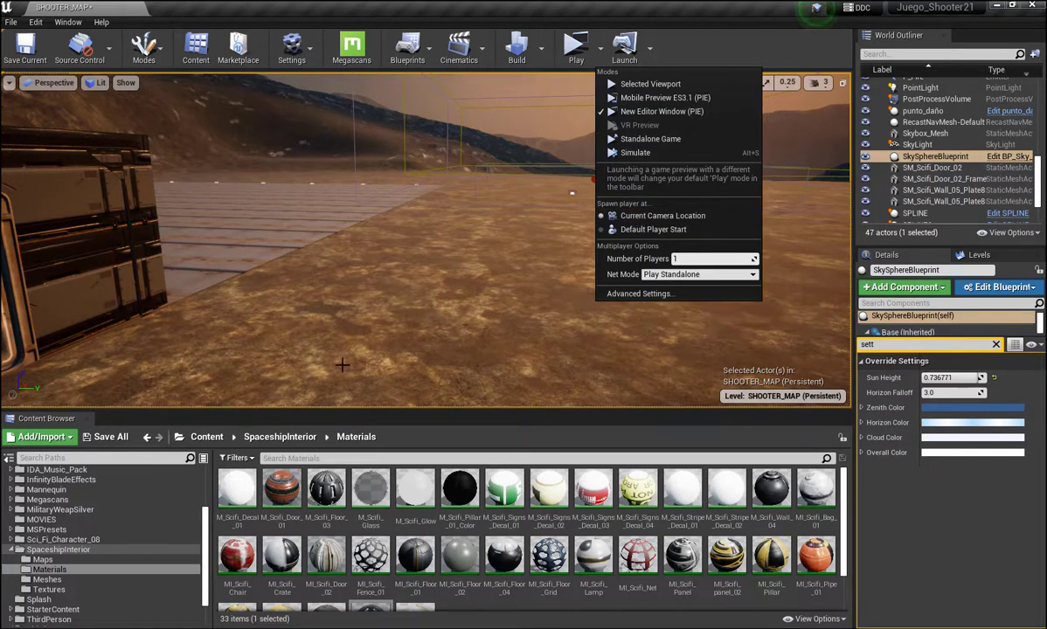
pyautogui.moveTo(568, 227); pyautogui.dragTo(559, 289, button='right')
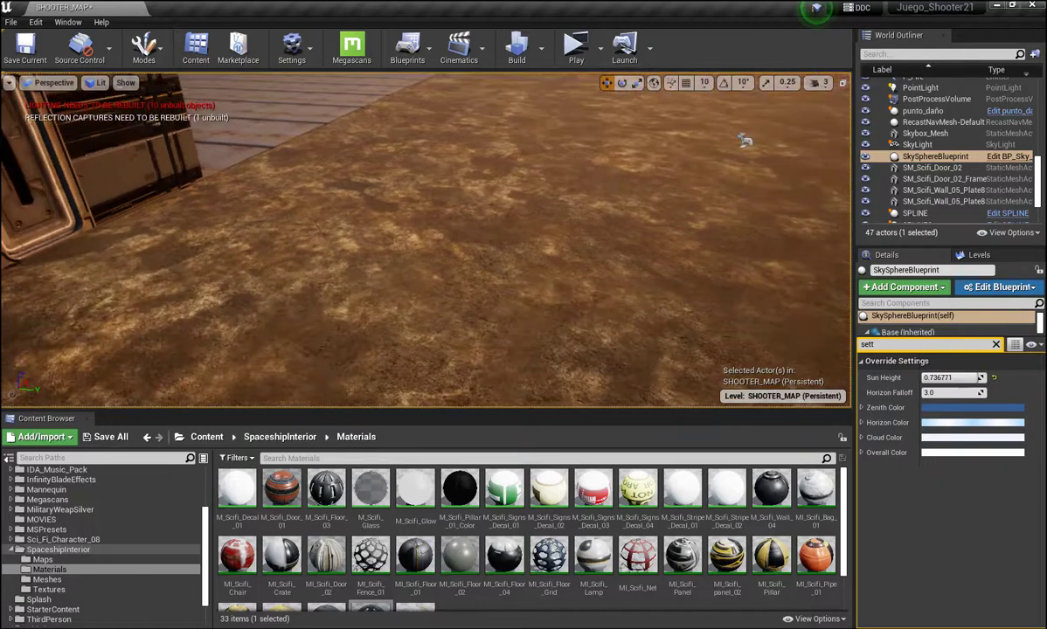
pyautogui.moveTo(446, 312); pyautogui.dragTo(446, 262, button='right')
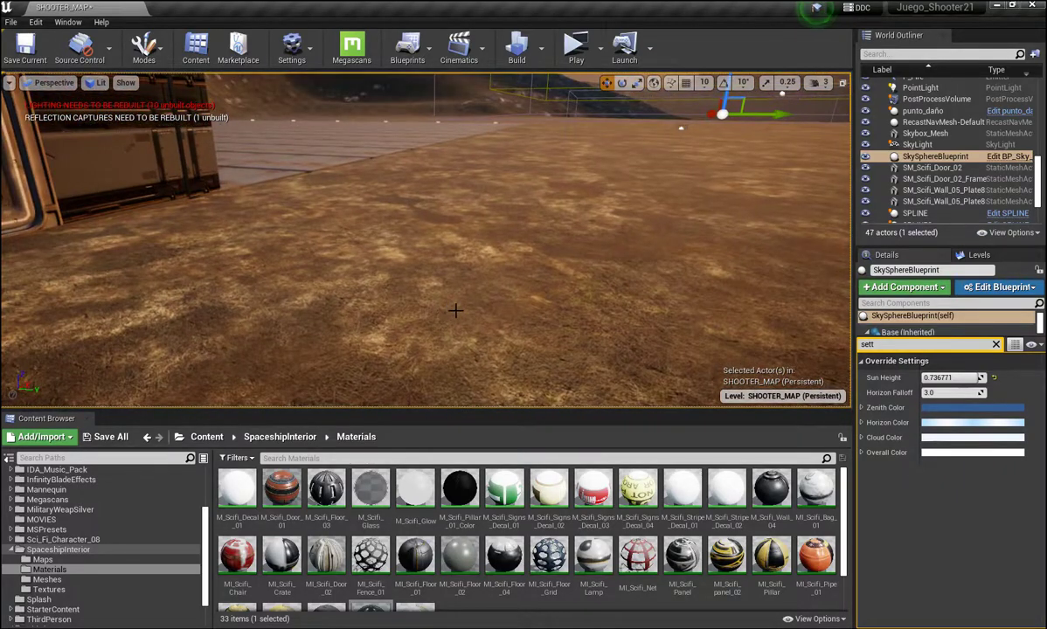
pyautogui.moveTo(496, 280)
pyautogui.mouseDown(button='right')
pyautogui.moveTo(772, 245)
pyautogui.moveTo(762, 251)
pyautogui.mouseUp(button='right')
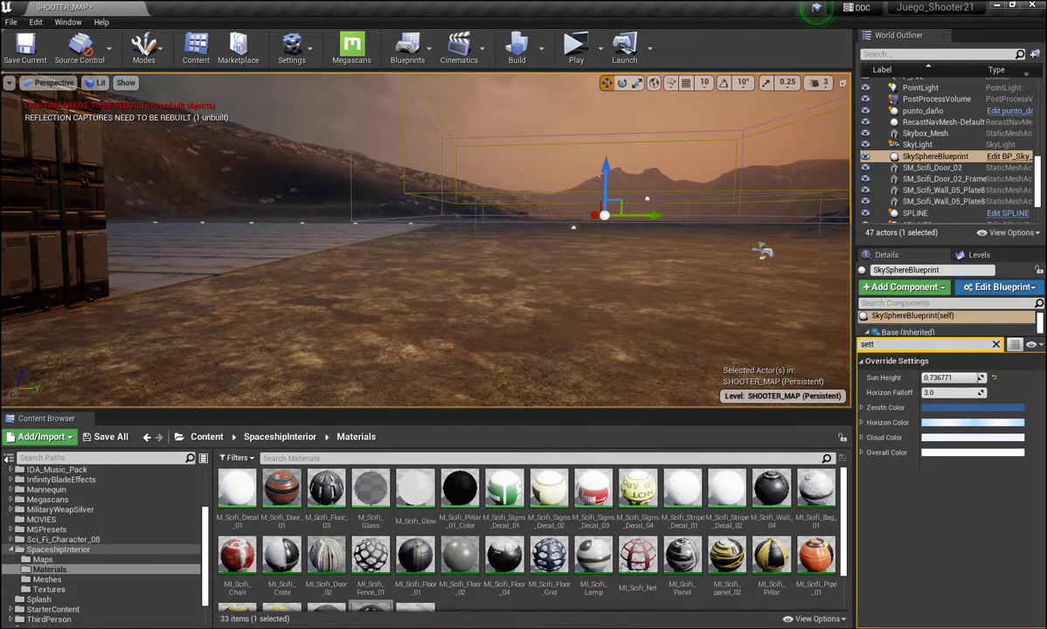
pyautogui.moveTo(577, 281); pyautogui.dragTo(578, 280, button='right')
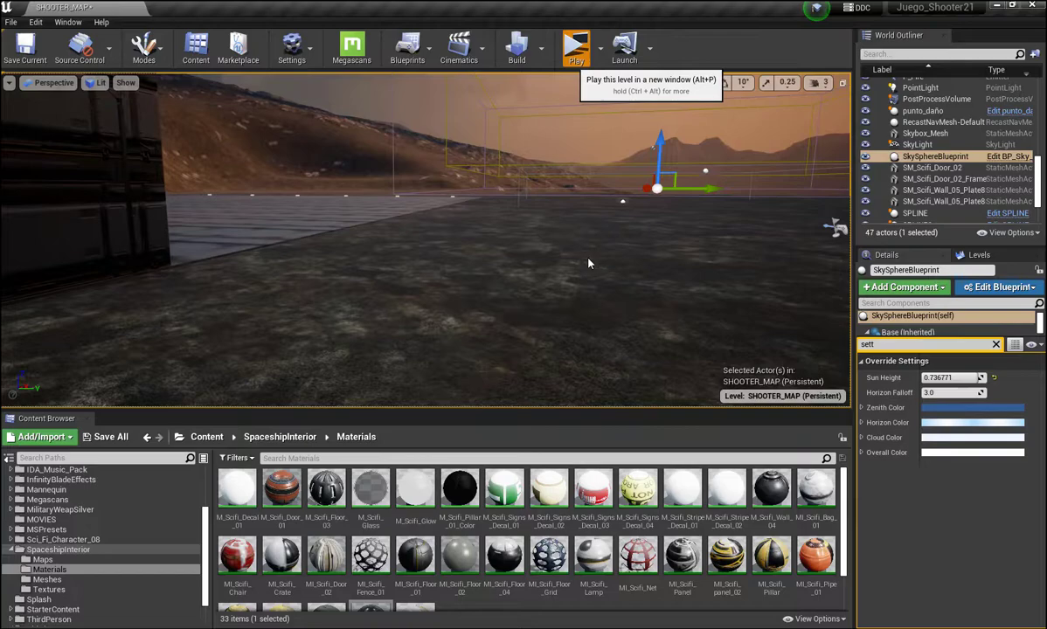
# Play-test the level in a new window with Alt+P, then stop the preview with Esc
pyautogui.hotkey('alt', 'p')
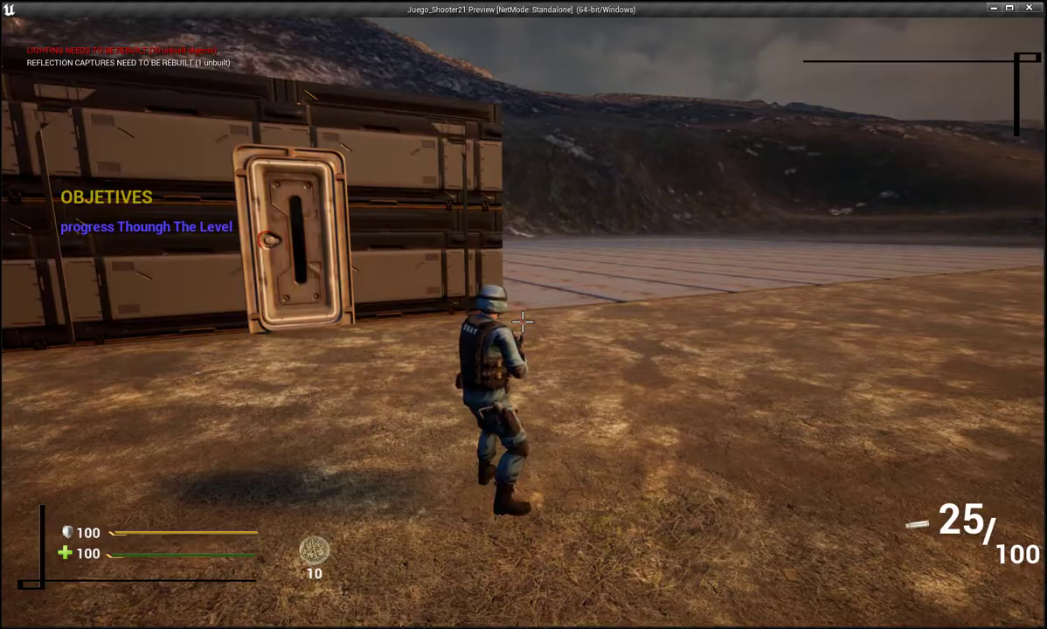
pyautogui.press('Escape')
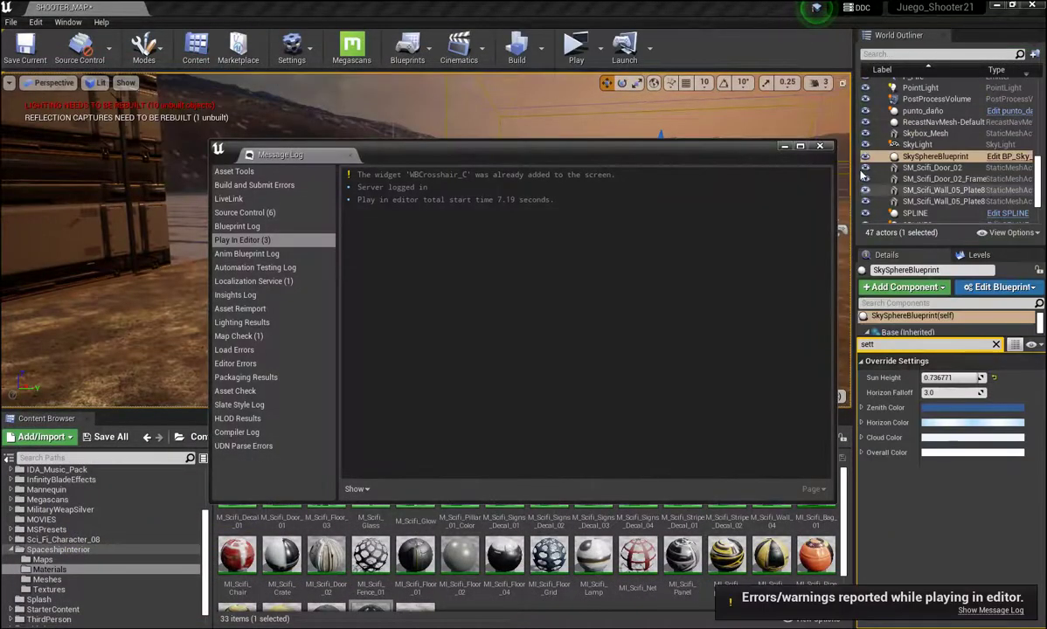
# Close the Message Log, play-test again walking toward the door wall, then close the log again
pyautogui.click(819, 149)
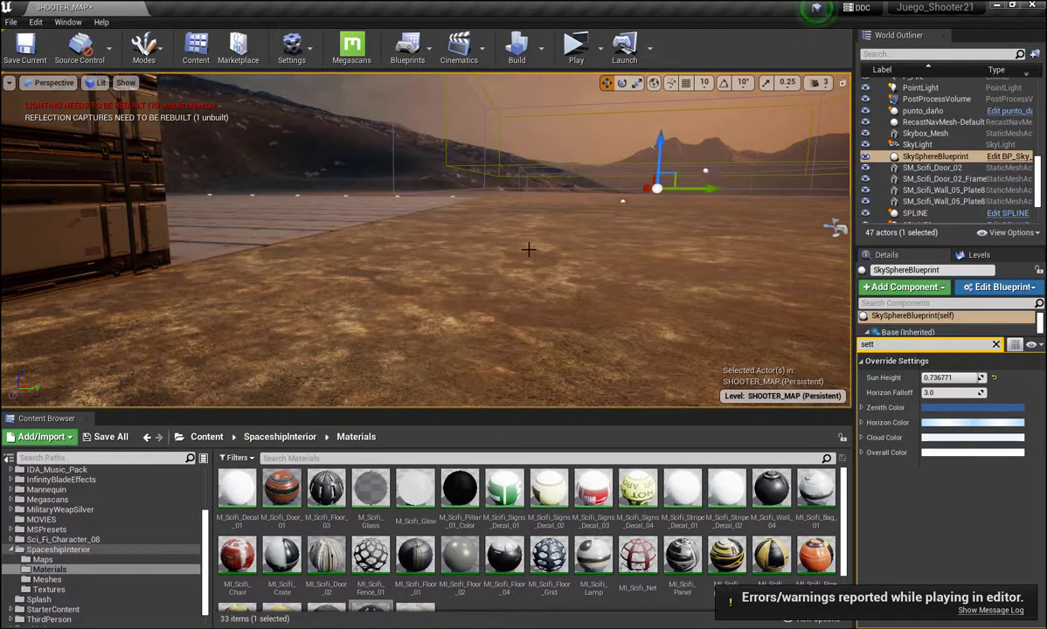
pyautogui.moveTo(528, 250); pyautogui.dragTo(472, 244)
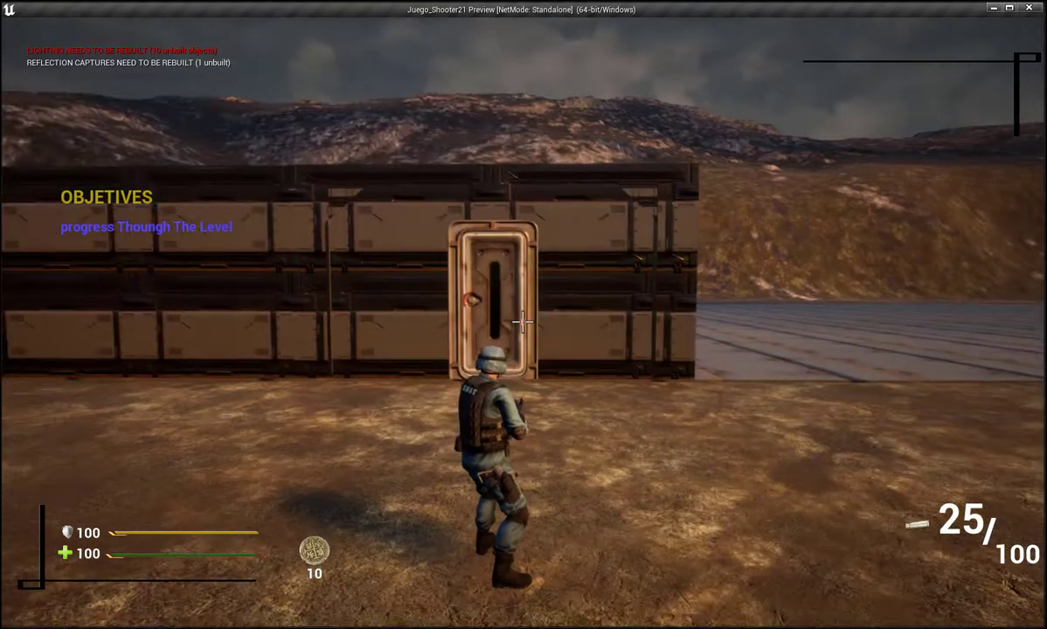
pyautogui.press('s')
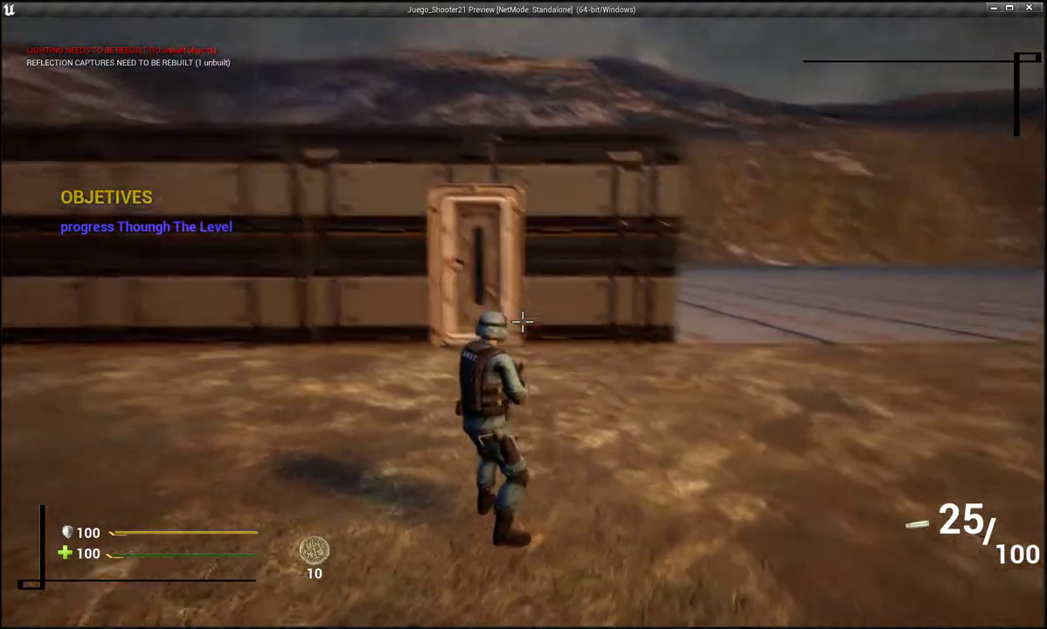
pyautogui.press('w')
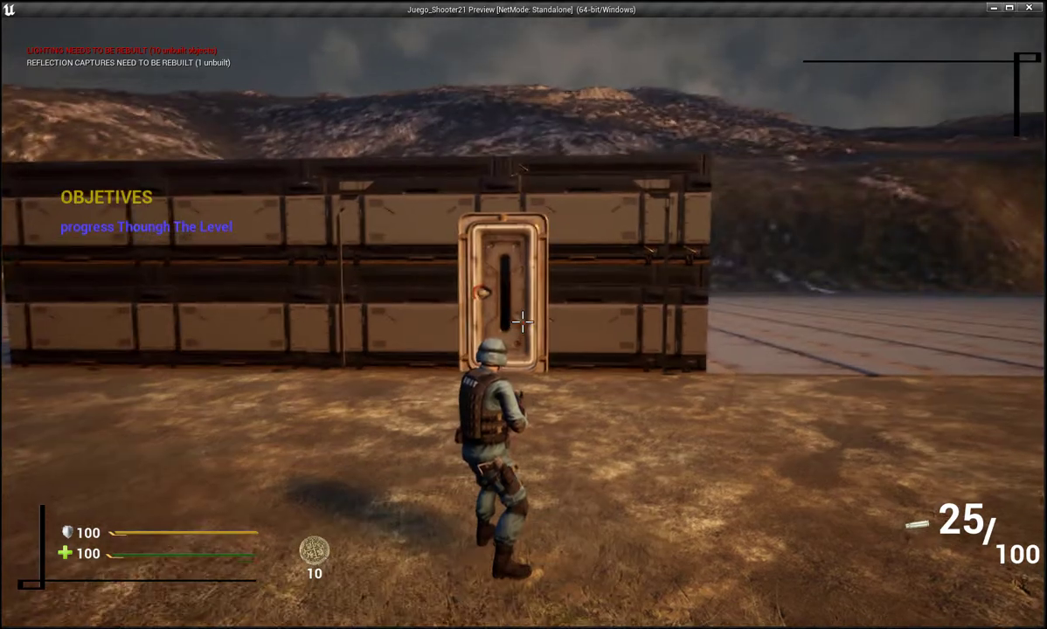
pyautogui.press('Escape')
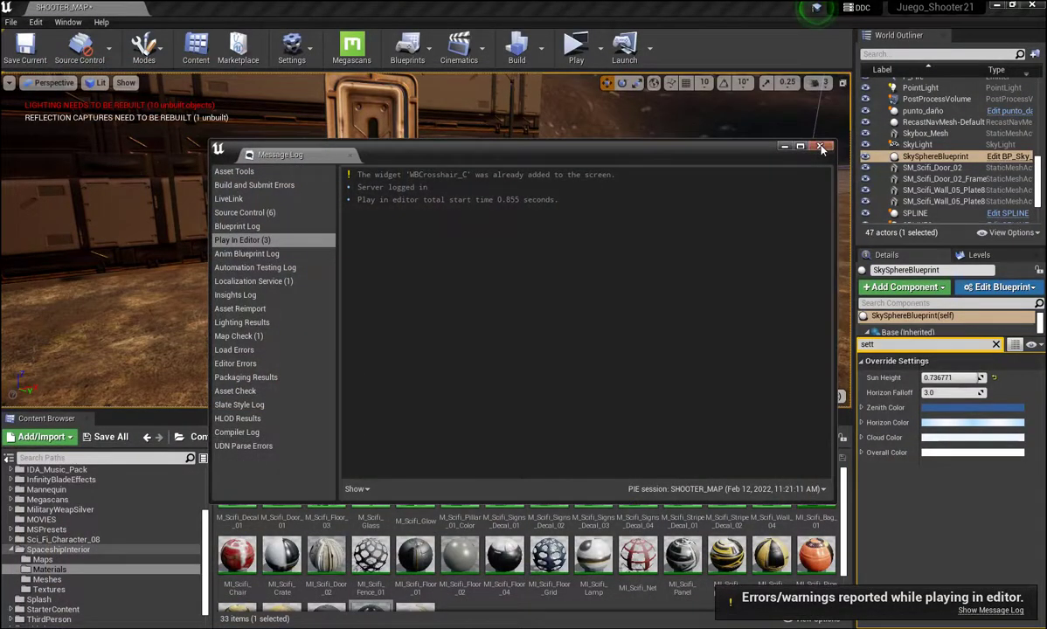
pyautogui.click(819, 147)
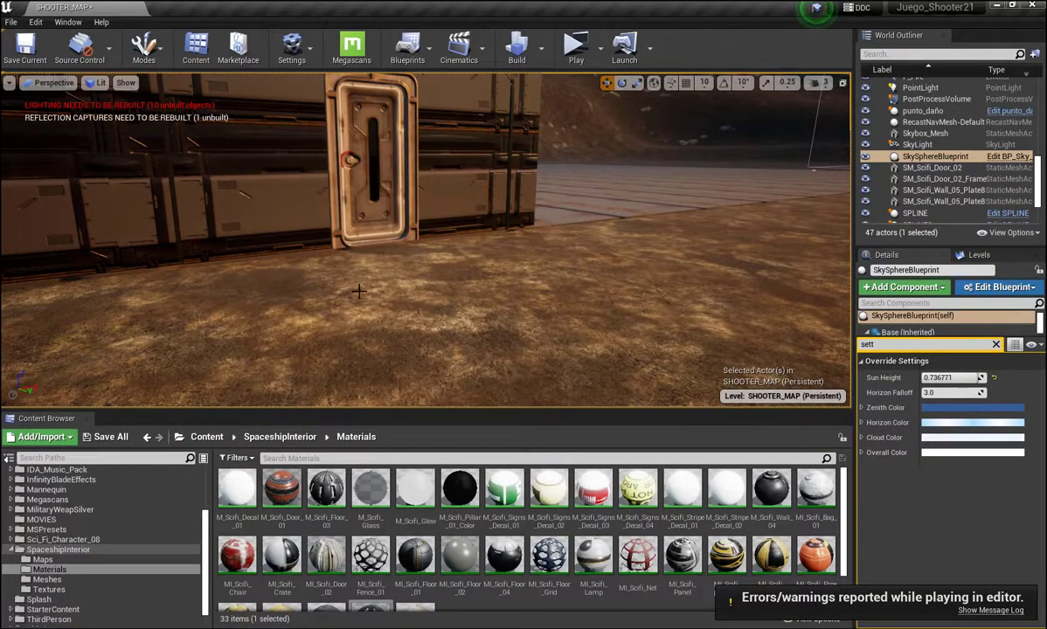
# Look left along the wall, go up to the Content root and select the Sci_Fi_Character_08 folder
pyautogui.moveTo(358, 290); pyautogui.dragTo(290, 297, button='right')
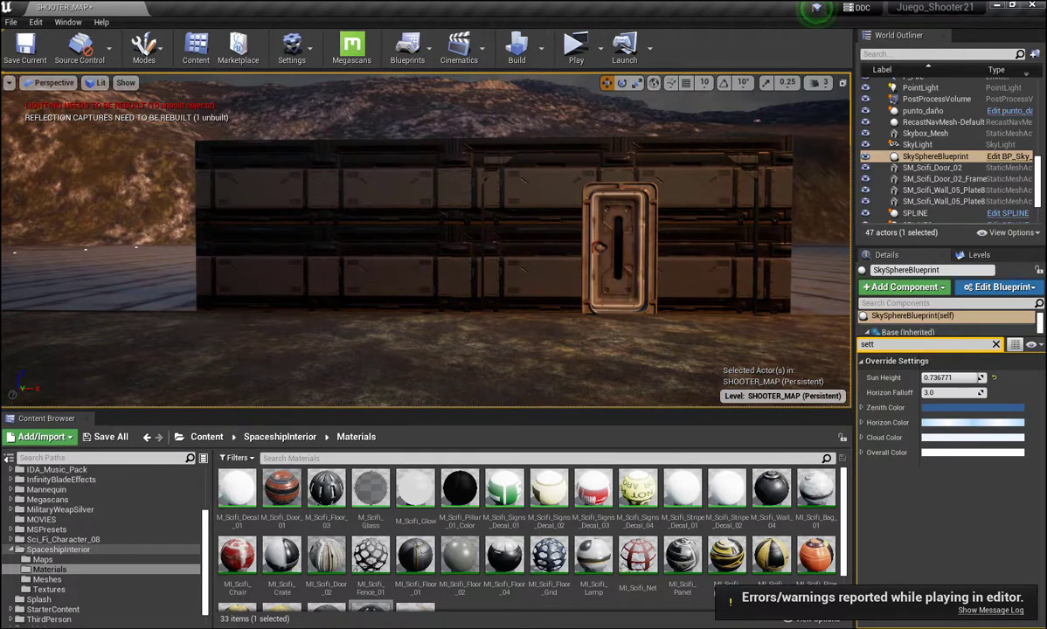
pyautogui.moveTo(290, 297); pyautogui.dragTo(219, 299, button='right')
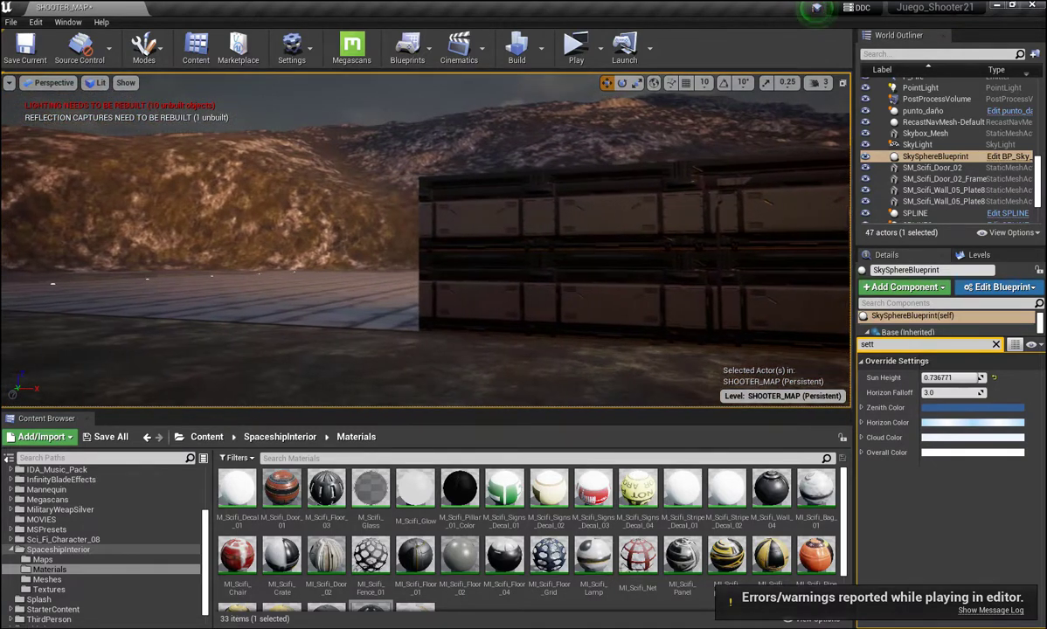
pyautogui.click(206, 436)
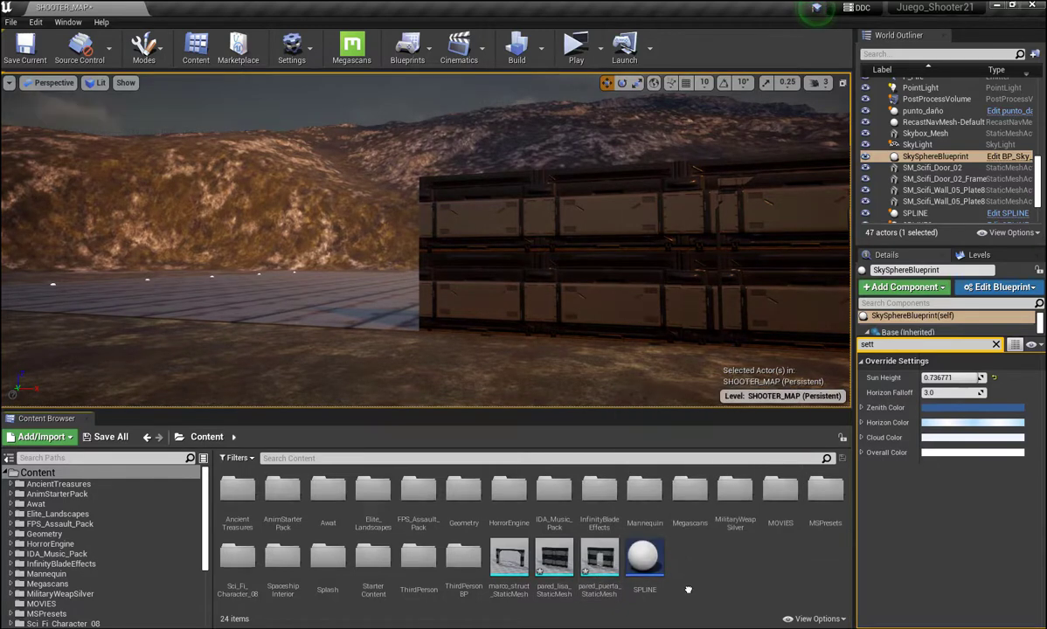
pyautogui.press('s')
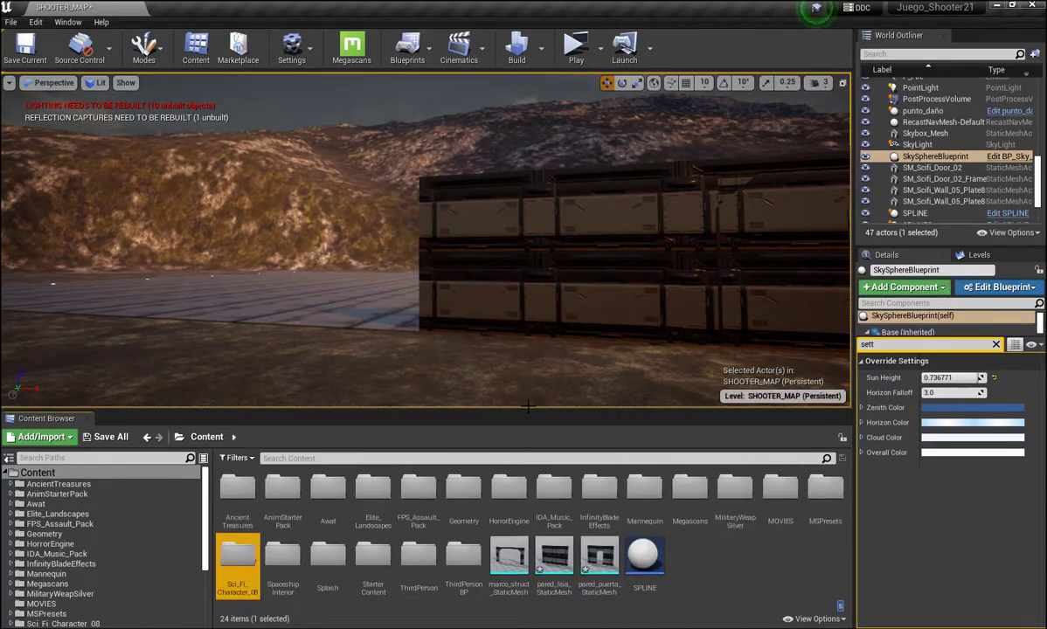
# Save All: pared_lisa_StaticMesh, pared_puerta_StaticMesh and the SHOOTER_MAP level
pyautogui.moveTo(526, 407); pyautogui.dragTo(517, 406)
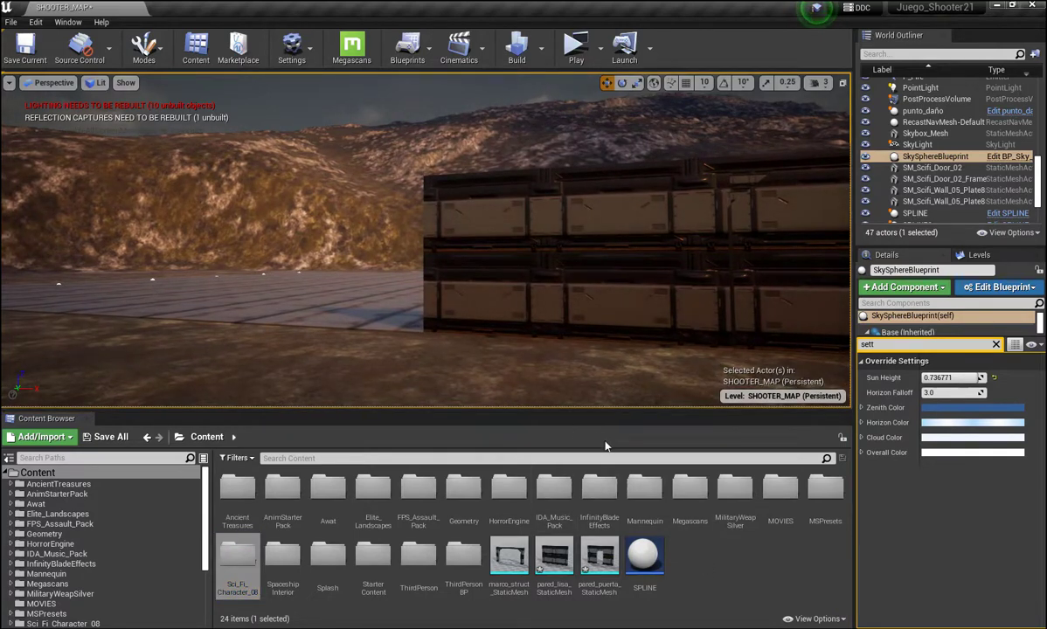
pyautogui.click(105, 439)
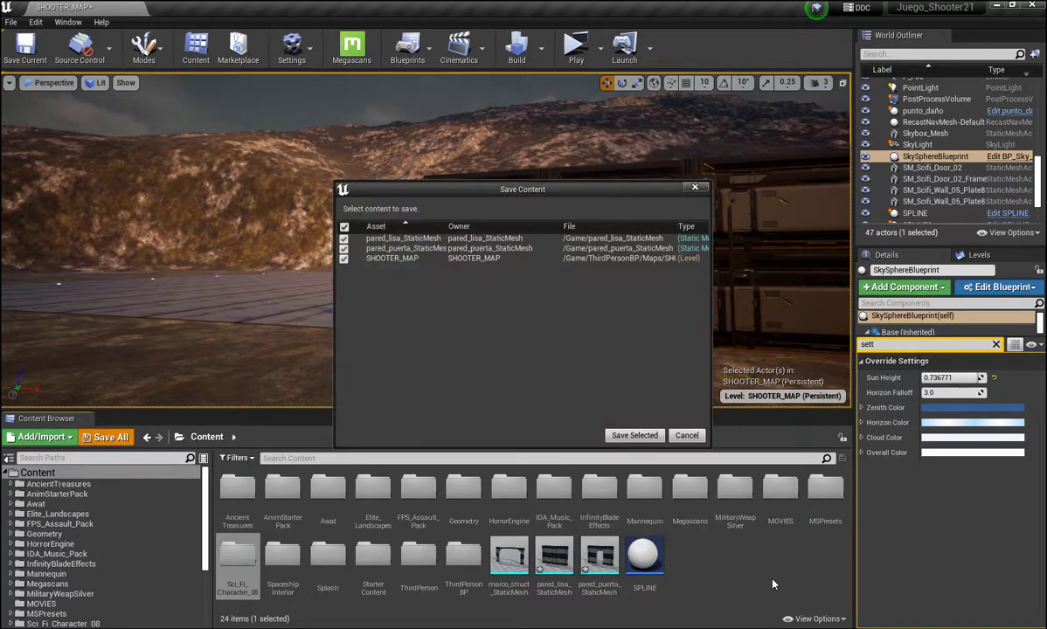
pyautogui.click(637, 437)
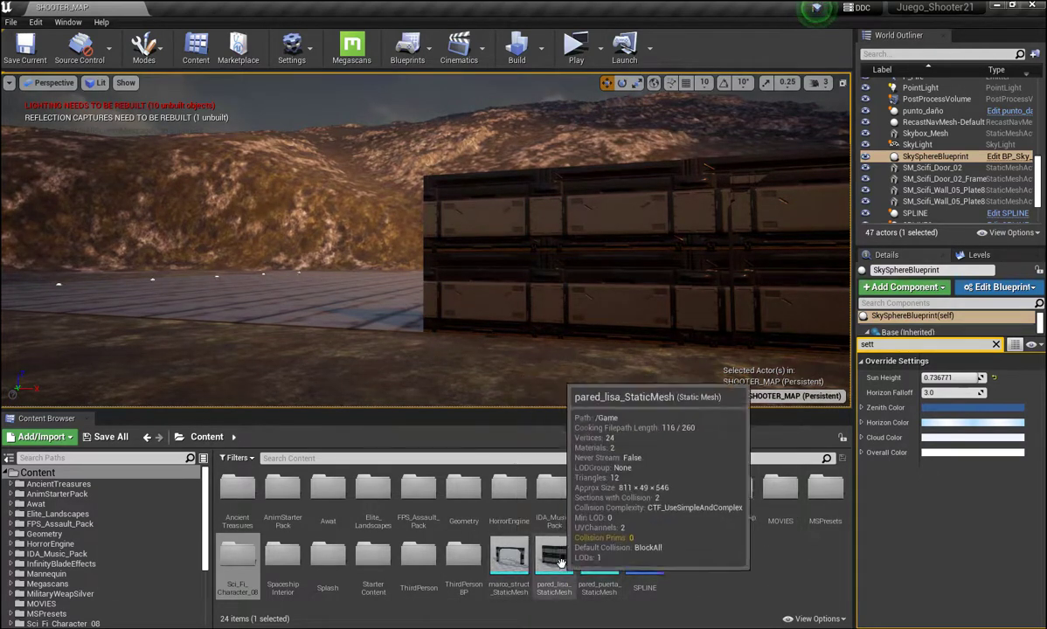
pyautogui.moveTo(596, 556)
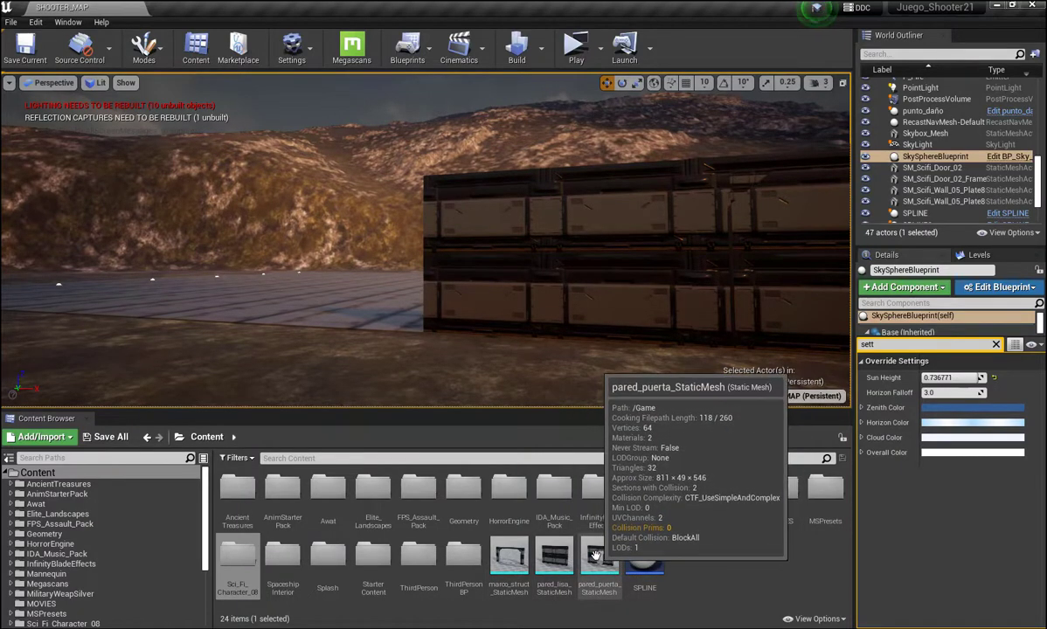
pyautogui.moveTo(634, 550)
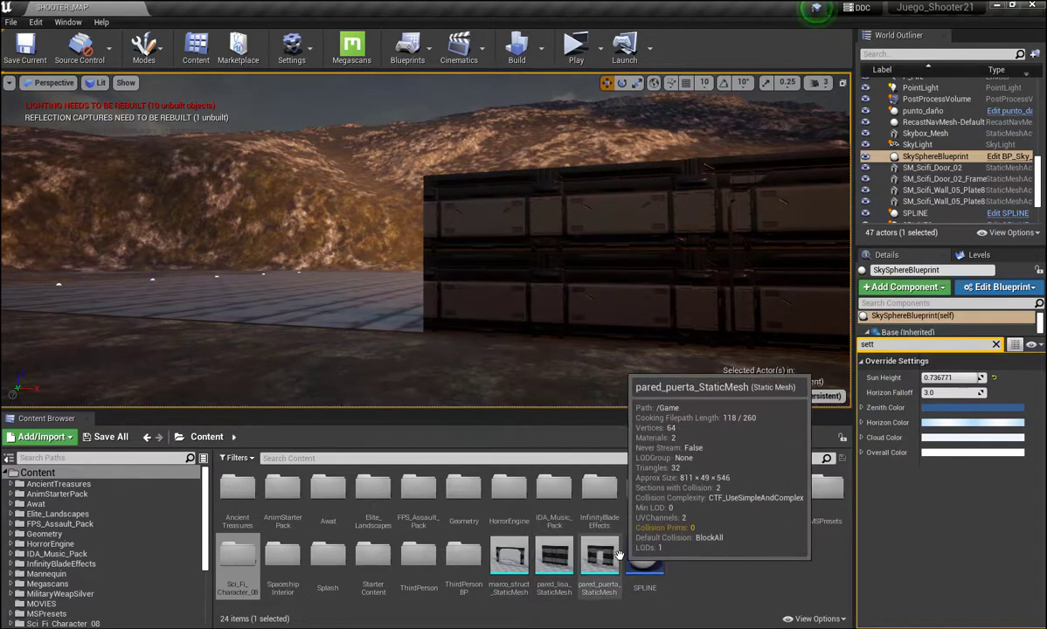
pyautogui.moveTo(515, 555)
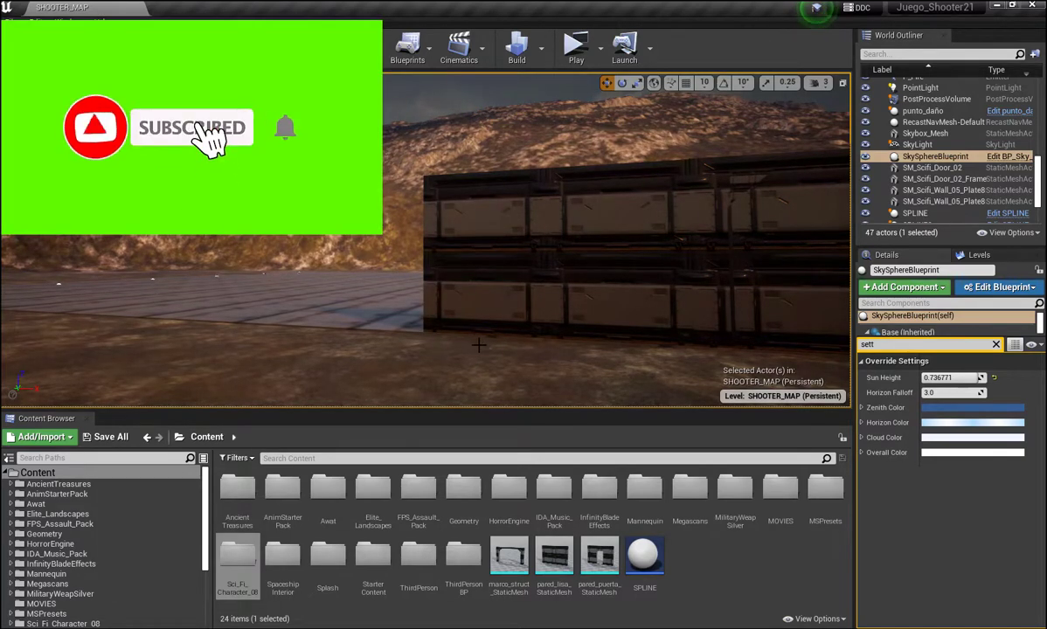
# Orbit along the sci-fi wall and pull back to frame it against the hills
pyautogui.moveTo(483, 347); pyautogui.dragTo(376, 347, button='right')
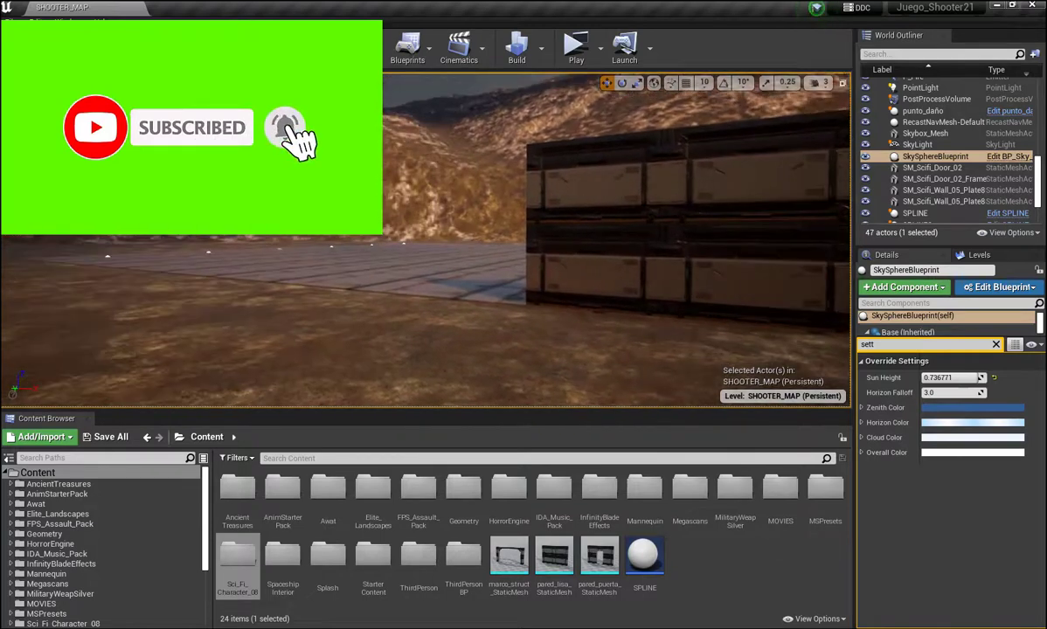
pyautogui.moveTo(437, 262); pyautogui.dragTo(402, 262, button='right')
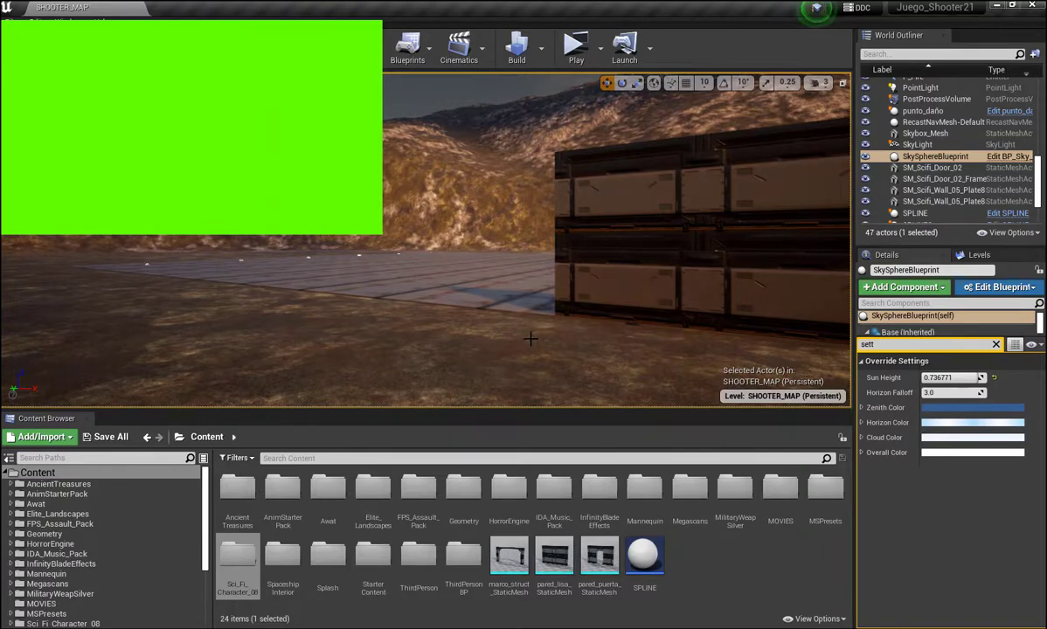
pyautogui.moveTo(532, 337); pyautogui.dragTo(489, 341, button='right')
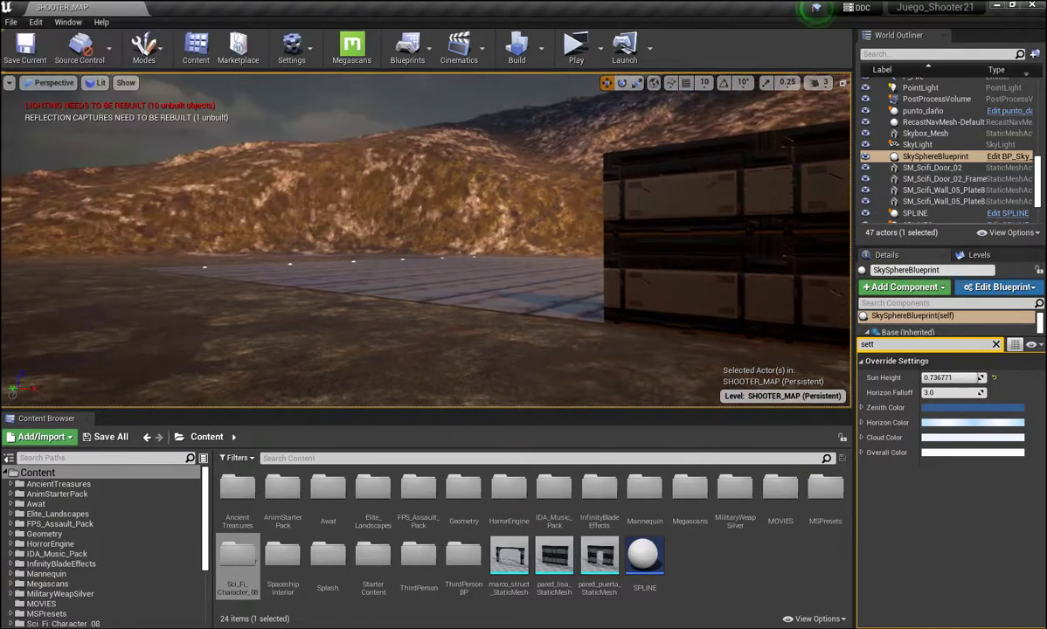
pyautogui.moveTo(540, 330); pyautogui.dragTo(521, 349, button='right')
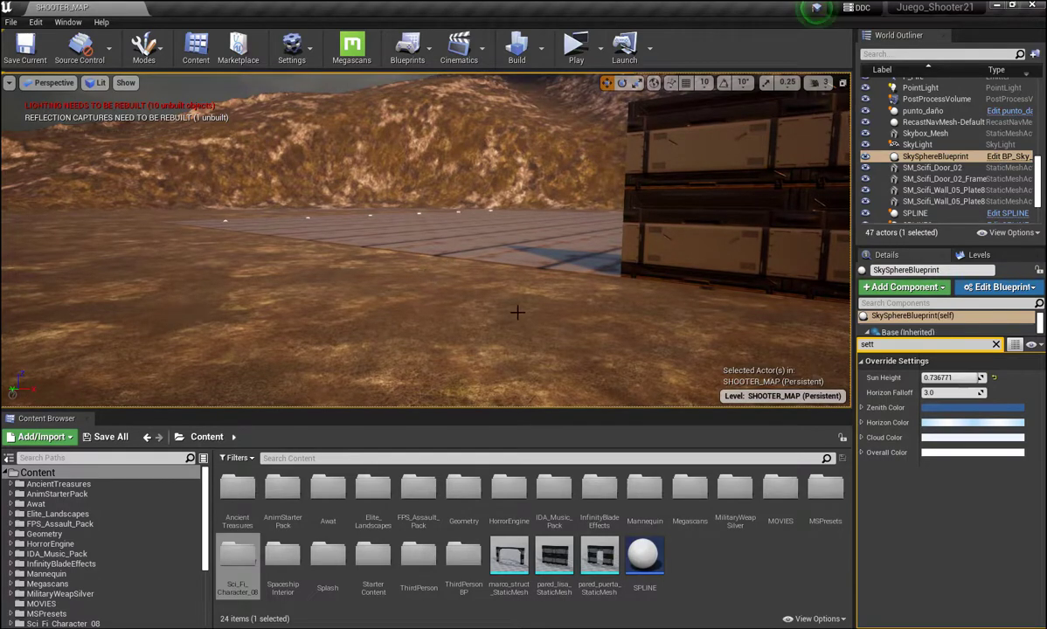
pyautogui.moveTo(518, 311)
pyautogui.mouseDown(button='right')
pyautogui.moveTo(594, 312)
pyautogui.moveTo(568, 301)
pyautogui.moveTo(520, 350)
pyautogui.mouseUp(button='right')
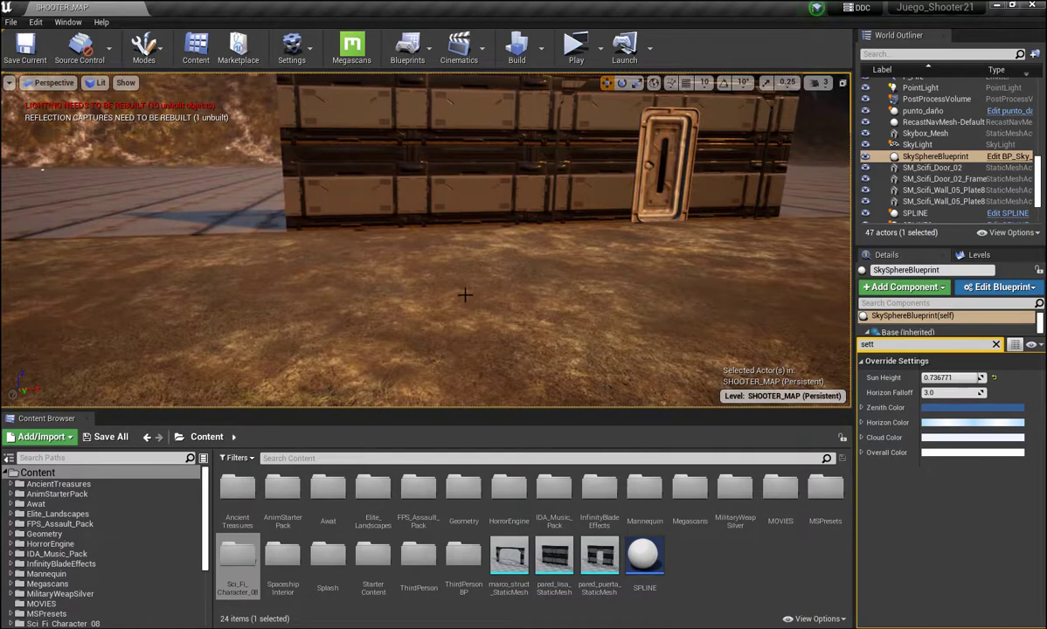
pyautogui.moveTo(464, 295); pyautogui.dragTo(402, 258, button='right')
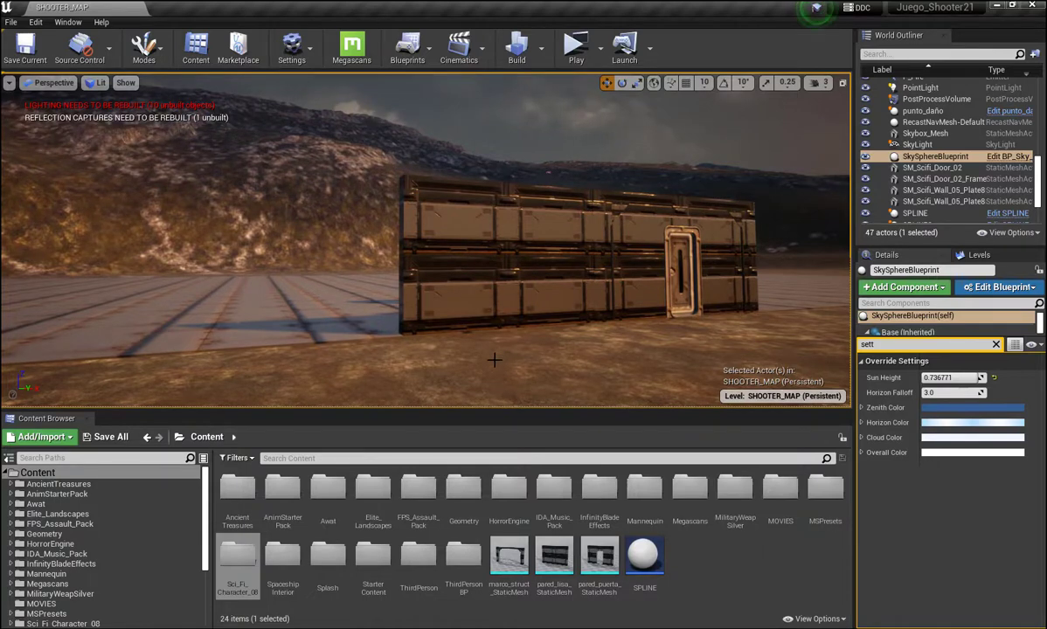
pyautogui.moveTo(402, 257); pyautogui.dragTo(350, 253, button='right')
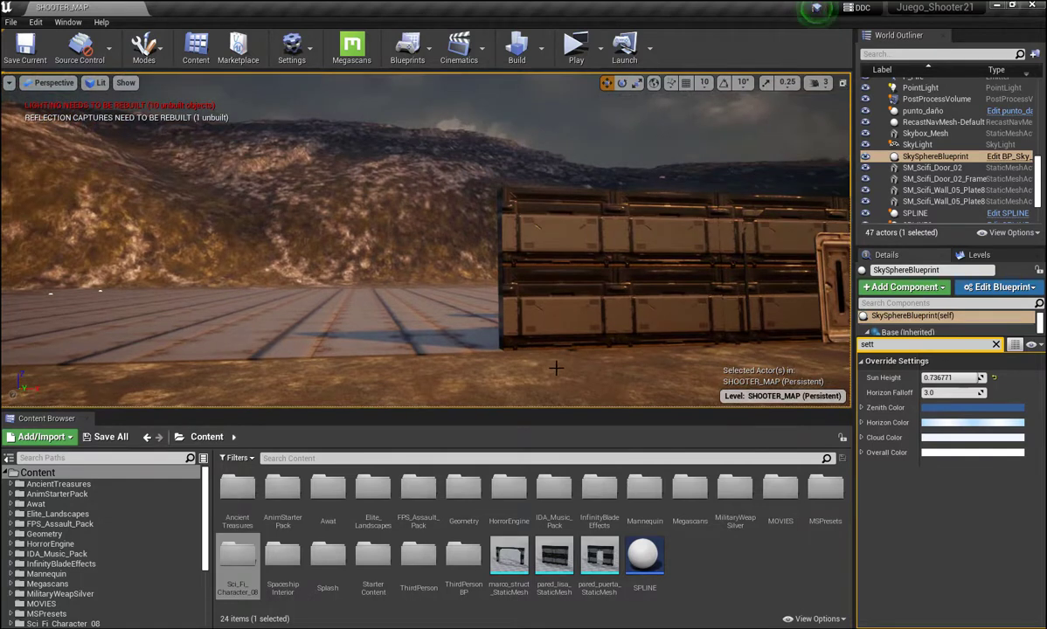
# Bring the door into view, then fly toward the hillside over the water
pyautogui.moveTo(558, 372); pyautogui.dragTo(594, 372, button='right')
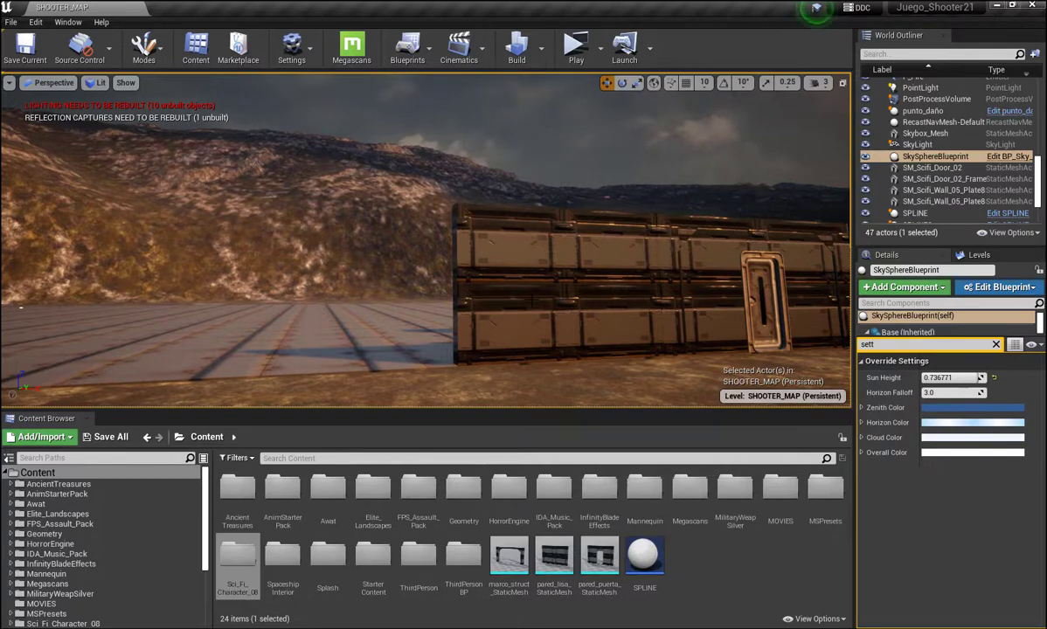
pyautogui.moveTo(594, 372)
pyautogui.mouseDown(button='right')
pyautogui.moveTo(629, 372)
pyautogui.moveTo(577, 372)
pyautogui.moveTo(647, 377)
pyautogui.mouseUp(button='right')
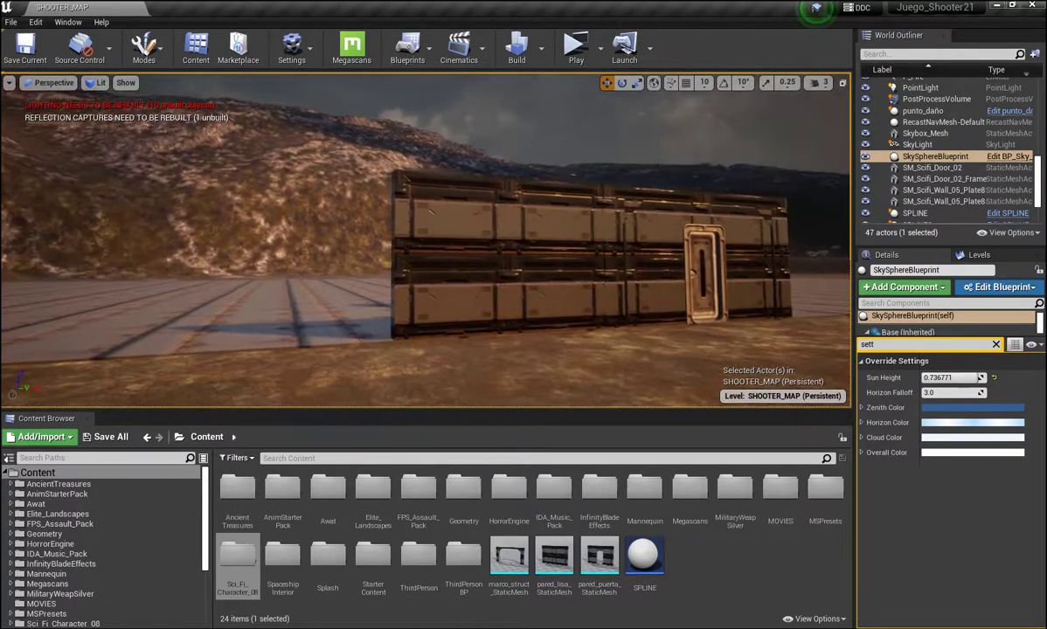
pyautogui.moveTo(647, 378); pyautogui.dragTo(603, 378, button='right')
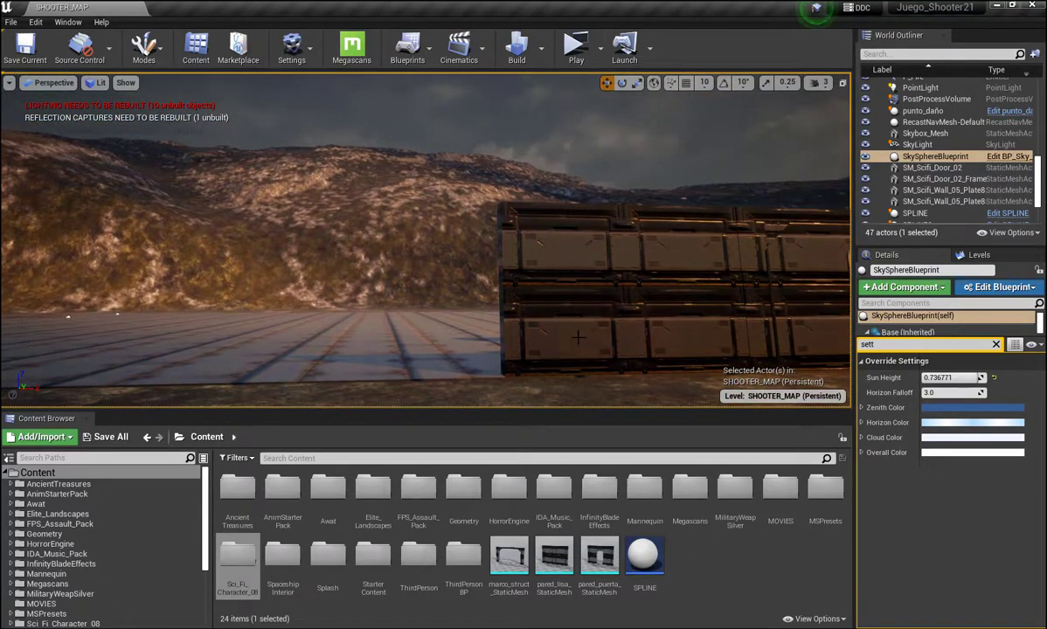
pyautogui.moveTo(577, 337); pyautogui.dragTo(490, 337, button='right')
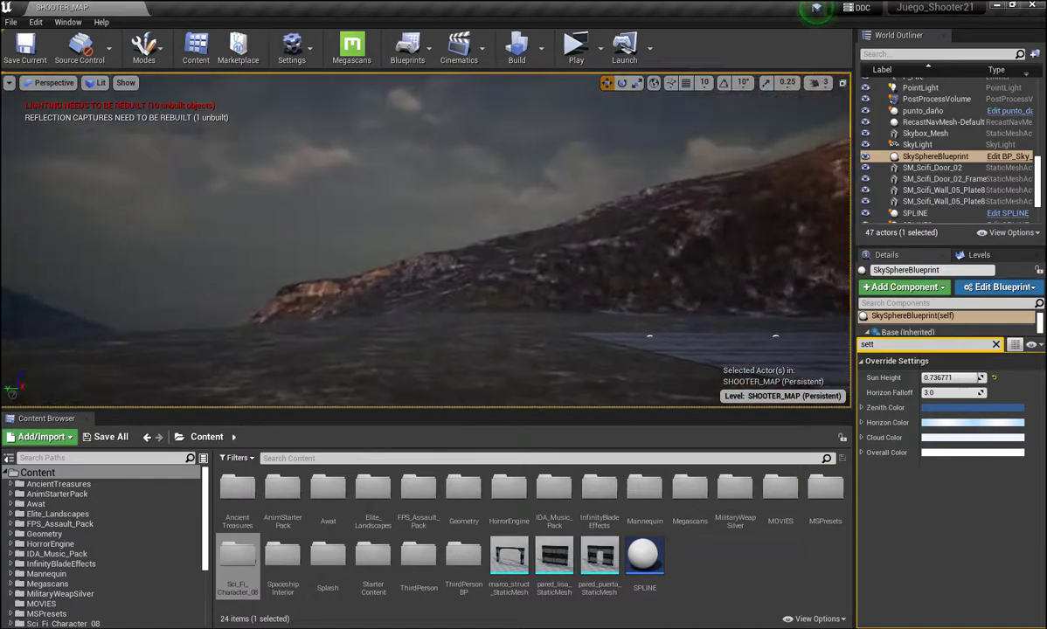
pyautogui.moveTo(489, 337)
pyautogui.mouseDown(button='right')
pyautogui.moveTo(559, 337)
pyautogui.moveTo(524, 338)
pyautogui.mouseUp(button='right')
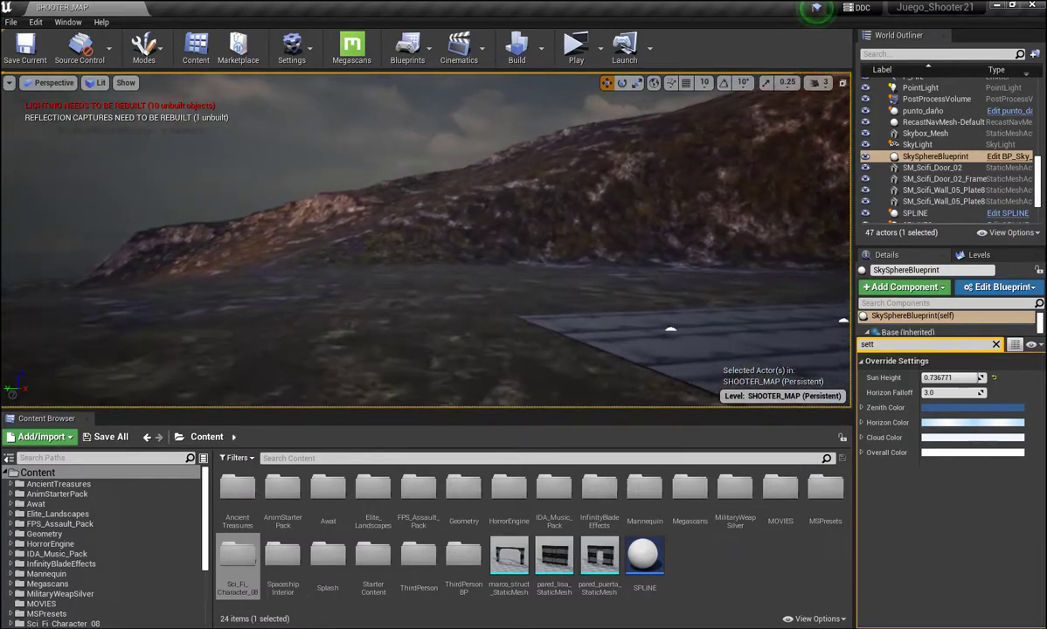
pyautogui.moveTo(524, 337)
pyautogui.mouseDown(button='right')
pyautogui.moveTo(525, 350)
pyautogui.moveTo(664, 350)
pyautogui.moveTo(594, 349)
pyautogui.mouseUp(button='right')
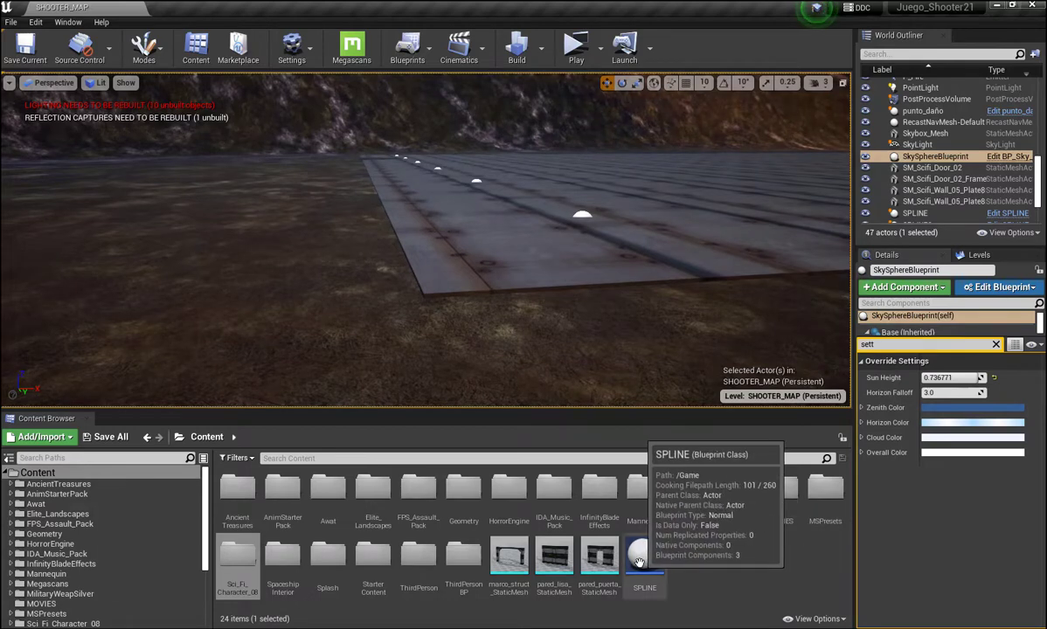
# Drop a new SPLINE actor onto the floor and turn on grid, rotation and scale snapping
pyautogui.moveTo(644, 557); pyautogui.dragTo(467, 214)
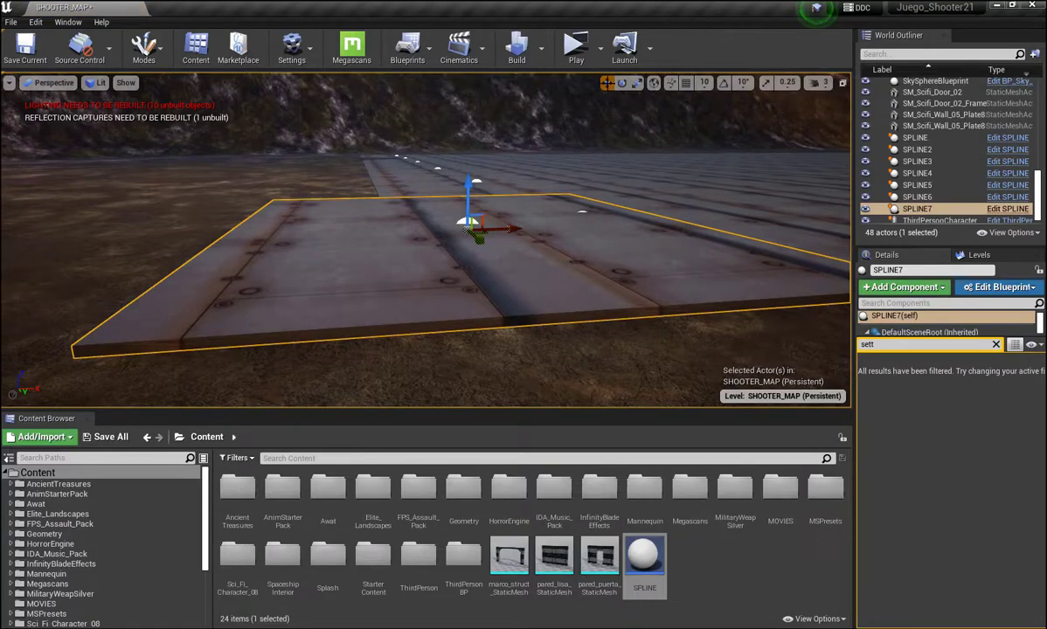
pyautogui.click(685, 82)
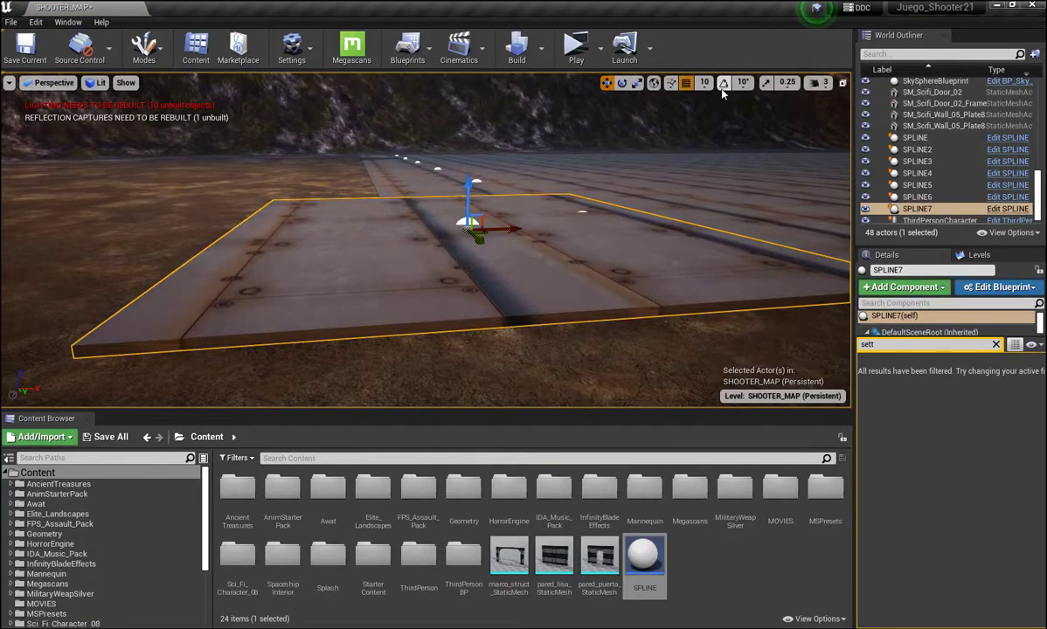
pyautogui.click(724, 83)
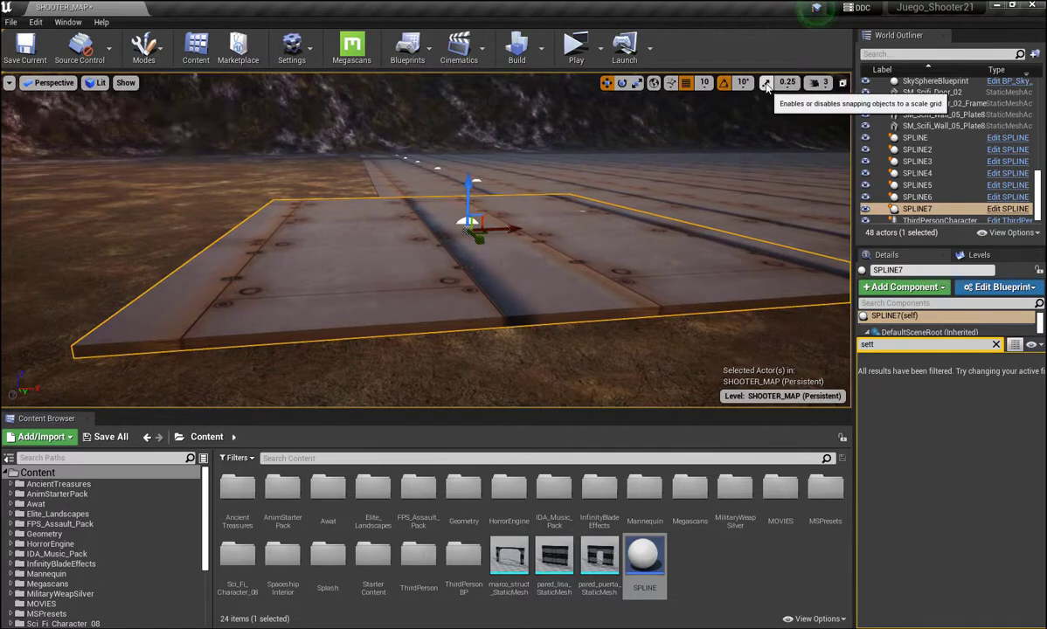
pyautogui.click(765, 83)
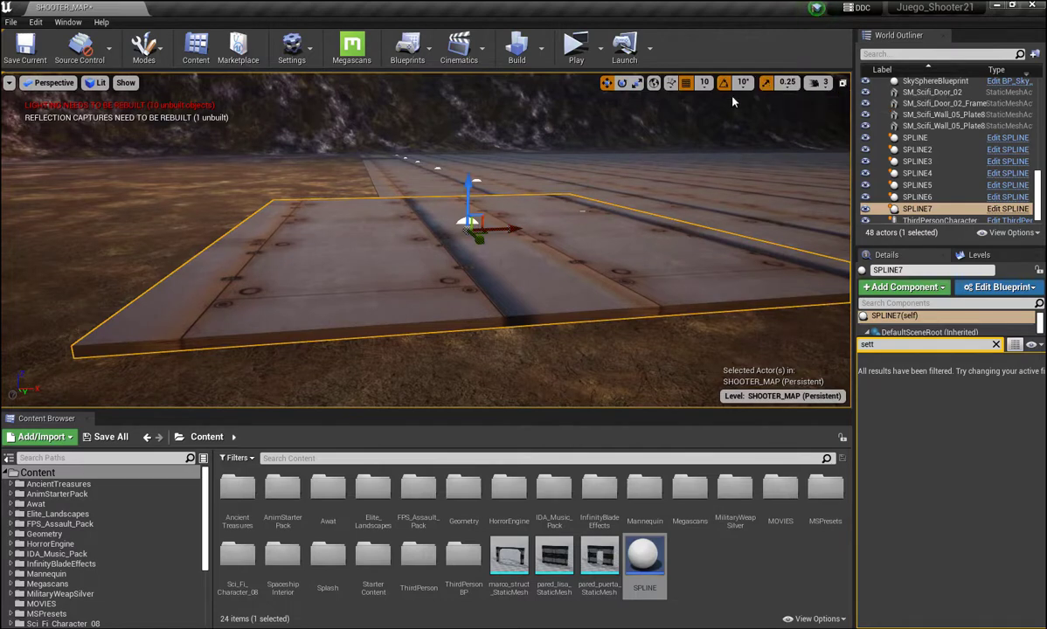
# Rotate the flat SPLINE panel 90° upright into a wall
pyautogui.click(623, 83)
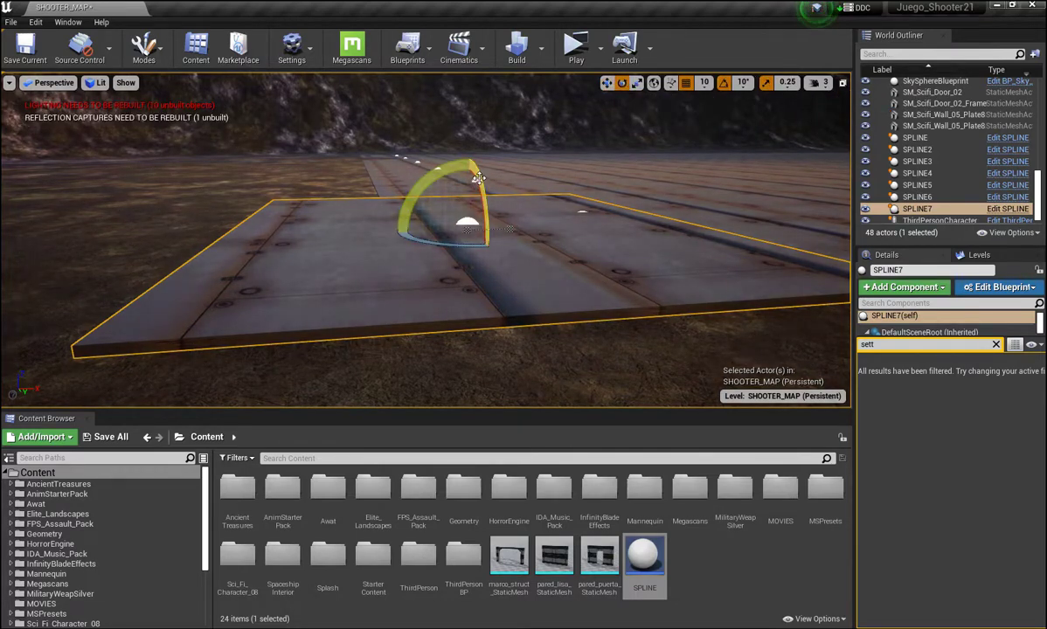
pyautogui.moveTo(476, 181)
pyautogui.mouseDown()
pyautogui.moveTo(491, 253)
pyautogui.moveTo(504, 171)
pyautogui.mouseUp()
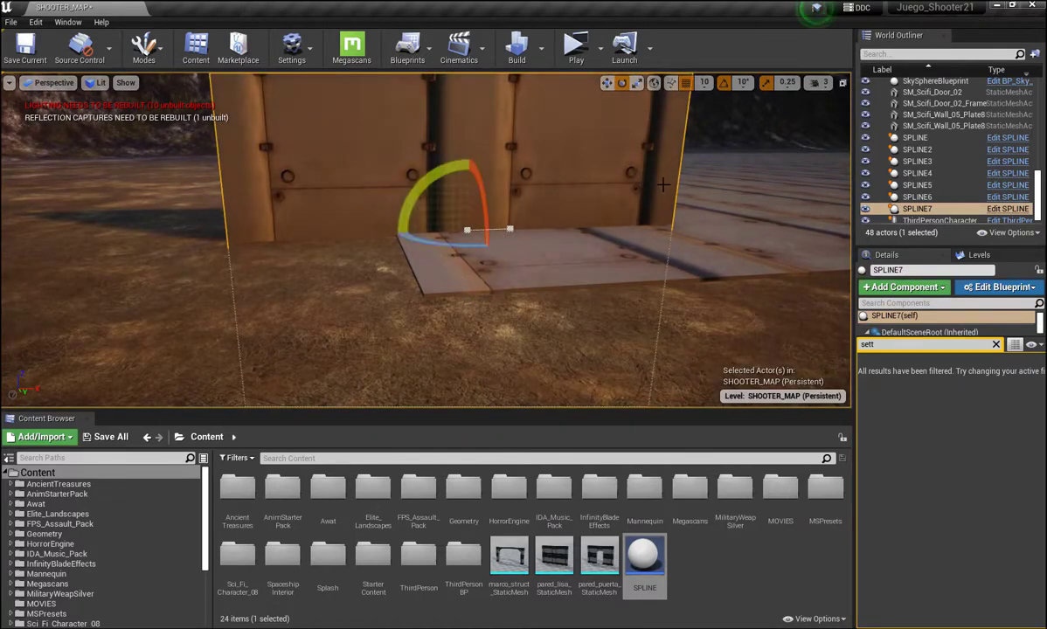
pyautogui.scroll(-3, 662, 184)
pyautogui.scroll(-3, 638, 179)
pyautogui.scroll(-2, 616, 175)
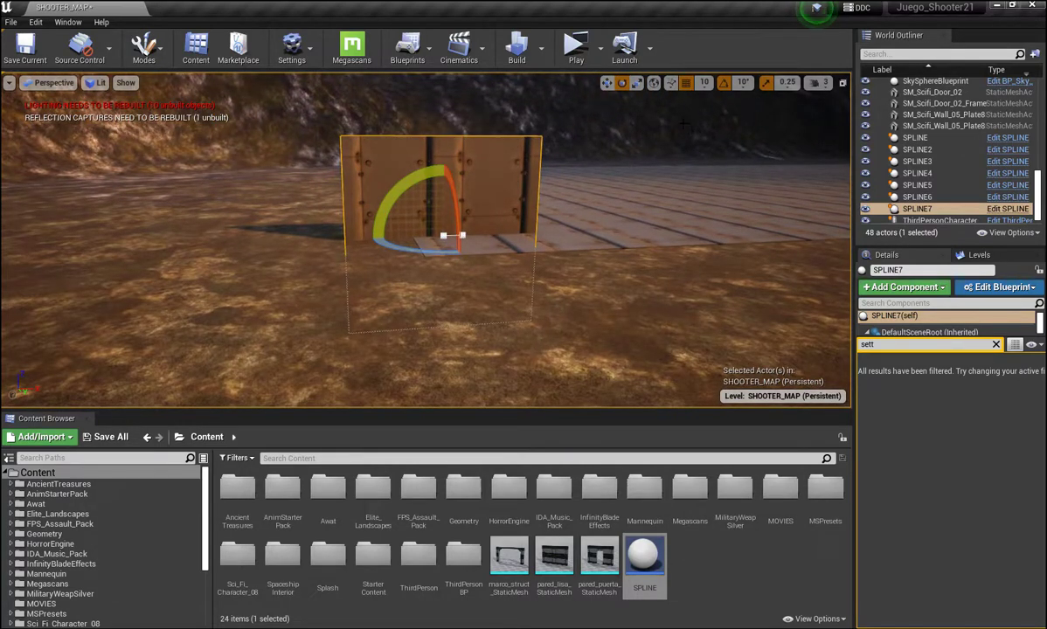
# Raise the wall panel and shift it along X into place beside the floor slab
pyautogui.click(607, 82)
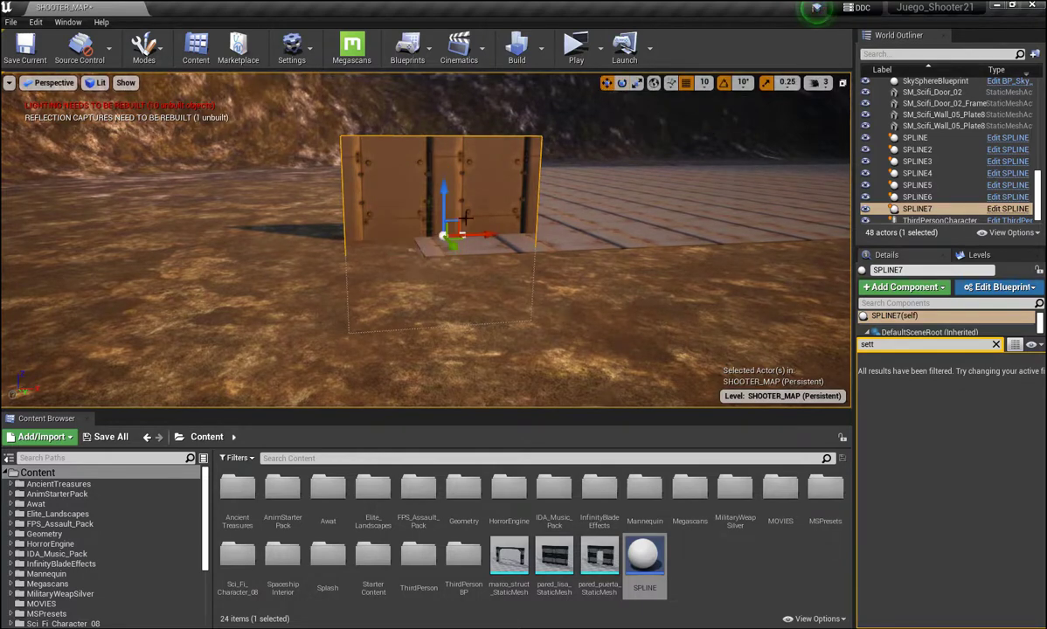
pyautogui.moveTo(444, 191); pyautogui.dragTo(441, 108)
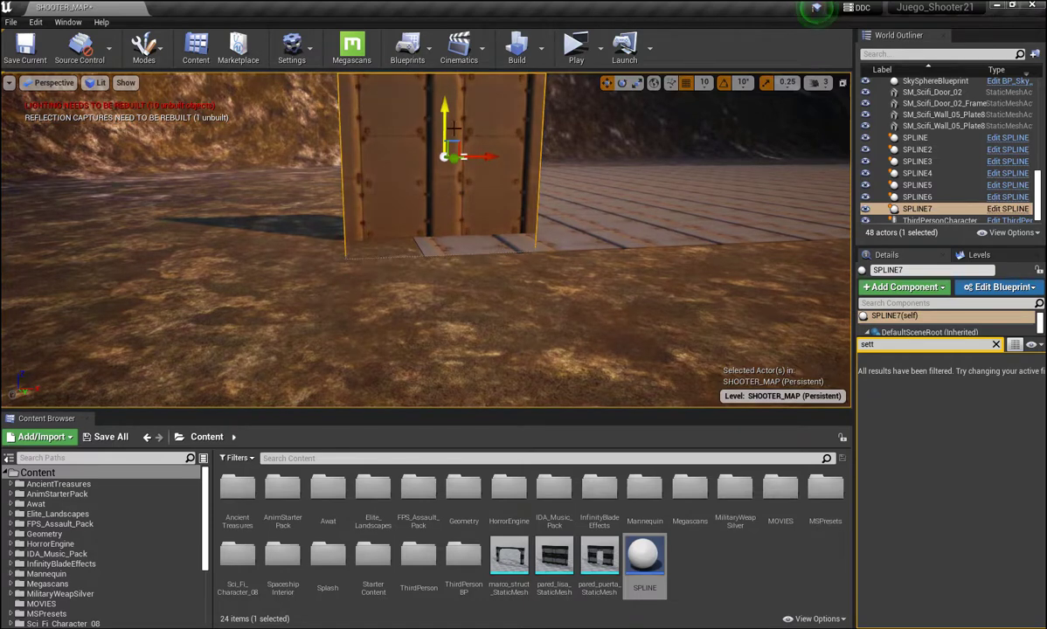
pyautogui.moveTo(482, 158)
pyautogui.mouseDown()
pyautogui.moveTo(548, 163)
pyautogui.moveTo(523, 162)
pyautogui.mouseUp()
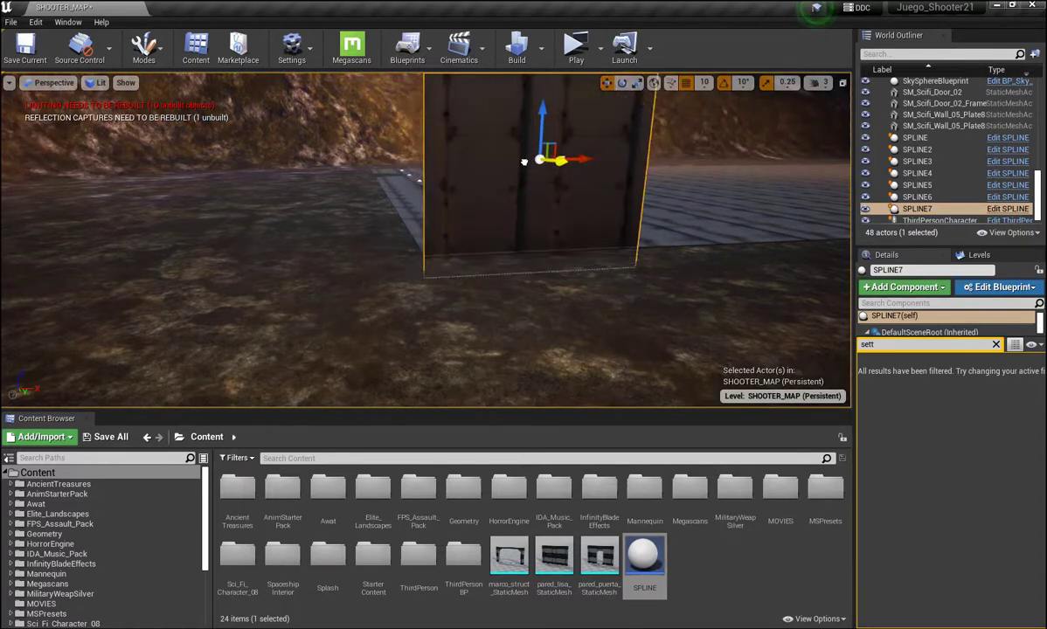
pyautogui.moveTo(523, 161); pyautogui.dragTo(523, 148, button='right')
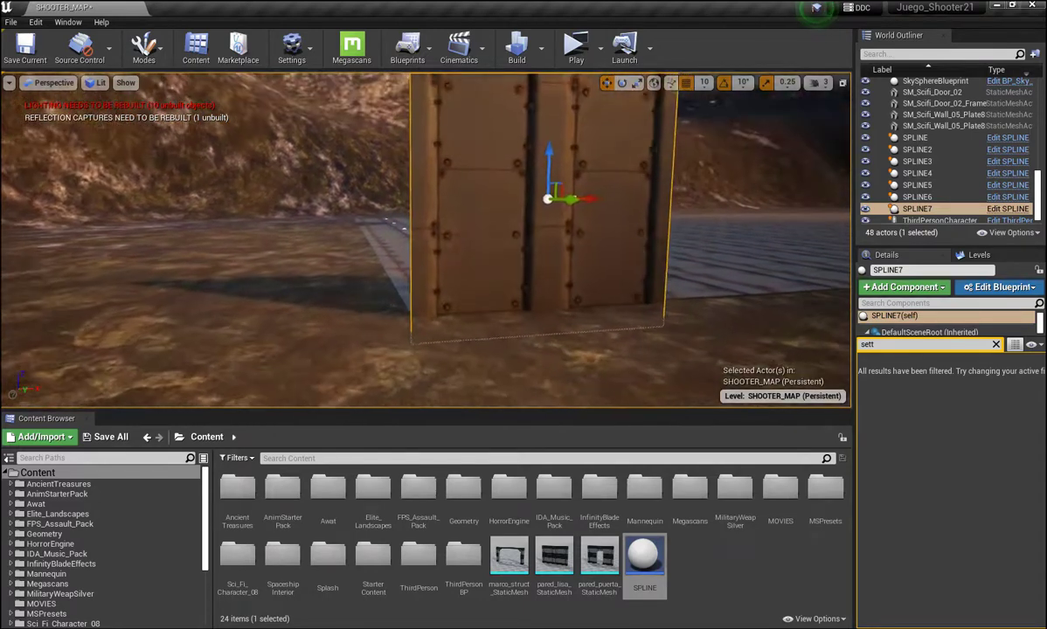
pyautogui.moveTo(620, 227); pyautogui.dragTo(602, 229, button='right')
pyautogui.moveTo(615, 187); pyautogui.dragTo(601, 189)
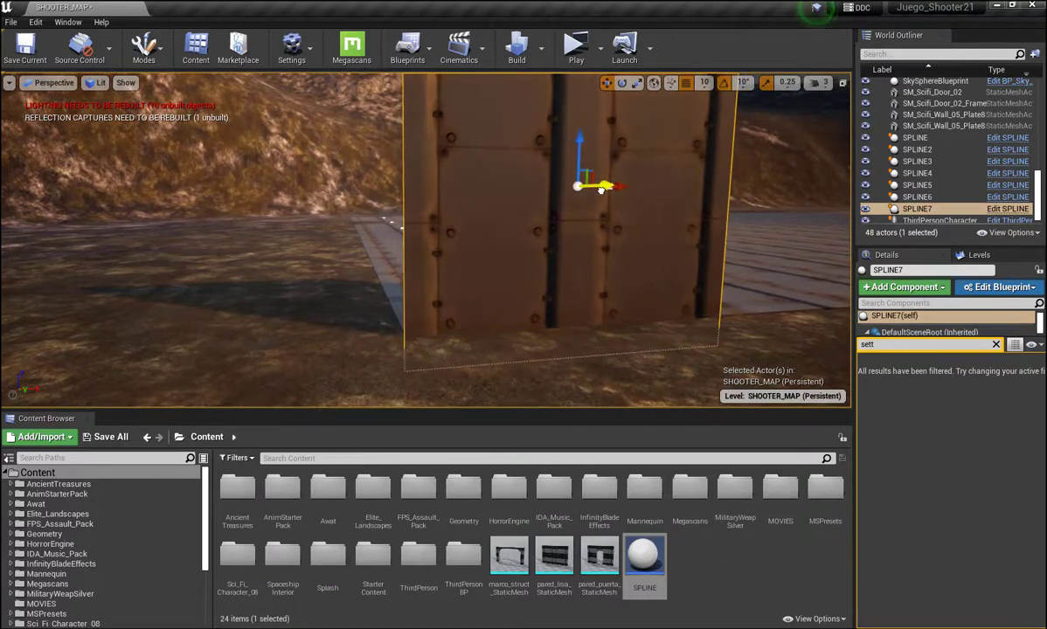
pyautogui.moveTo(601, 190); pyautogui.dragTo(725, 194, button='right')
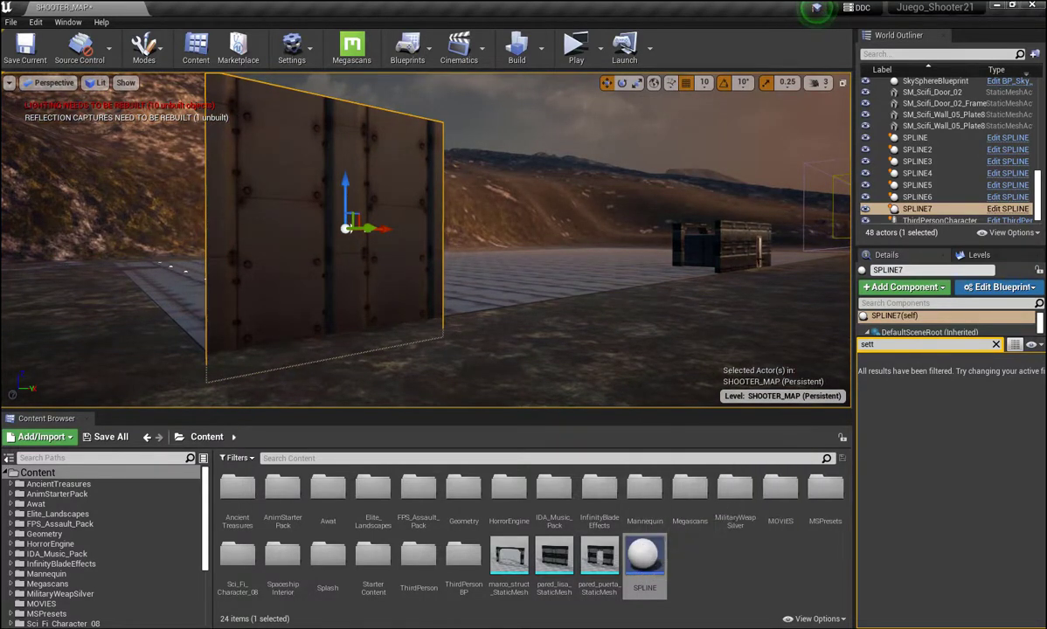
# Clear the Details filter and set SPLINE7's Placemesh to pared_lisa_StaticMesh via Use Selected Asset
pyautogui.click(900, 344)
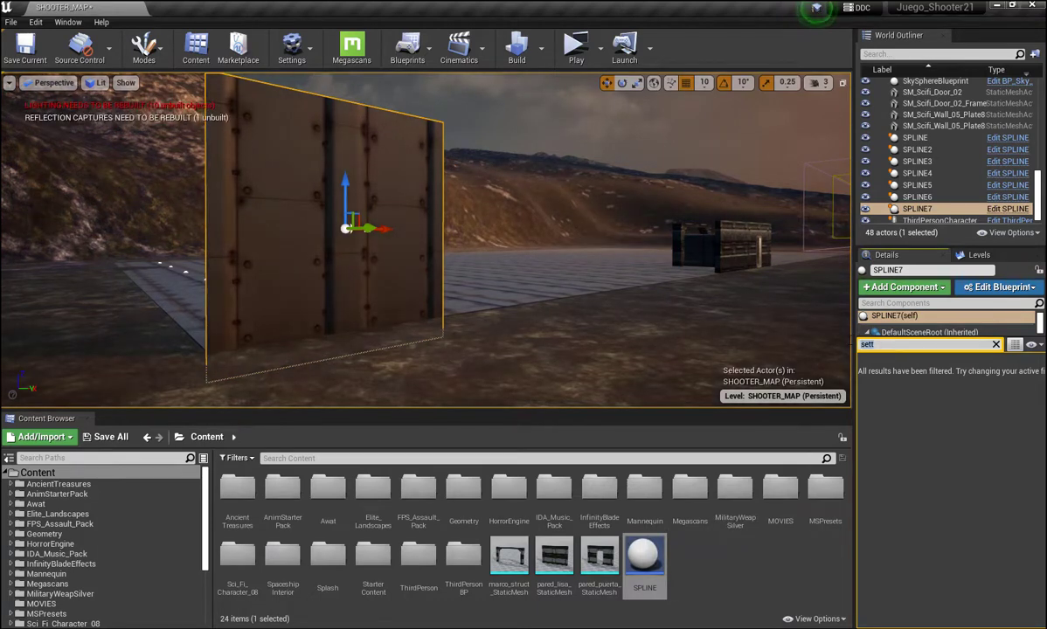
pyautogui.press('Escape')
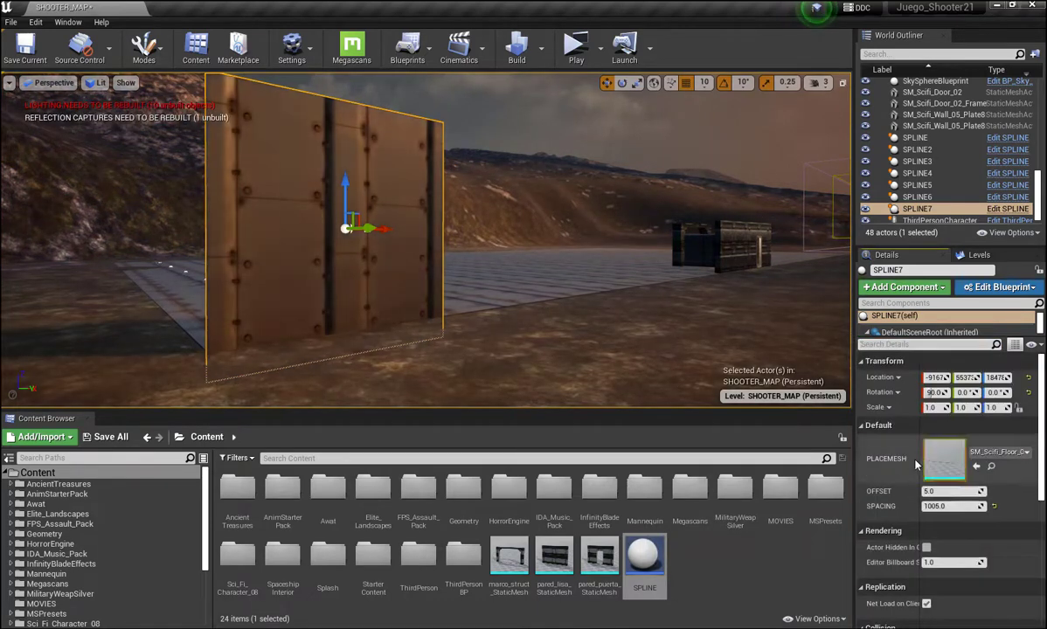
pyautogui.scroll(-2, 875, 400)
pyautogui.scroll(-1, 875, 399)
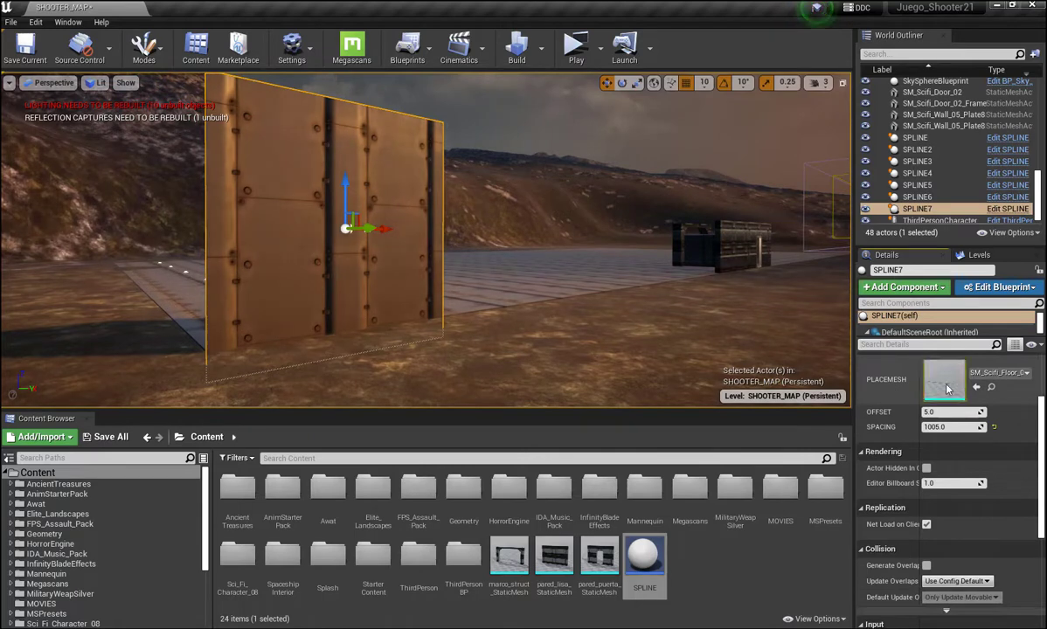
pyautogui.click(556, 560)
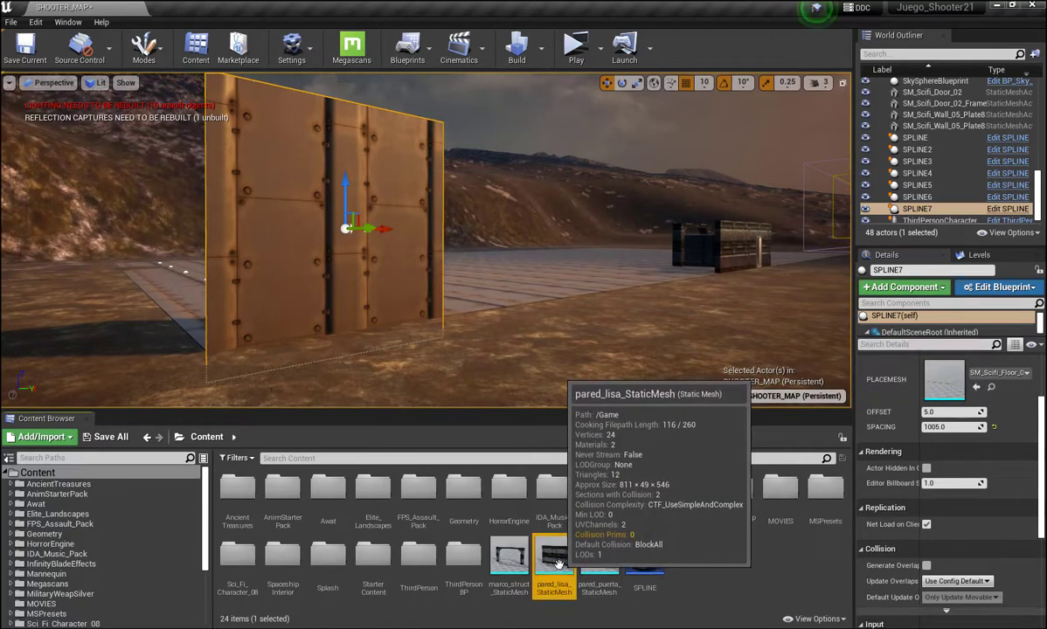
pyautogui.click(976, 386)
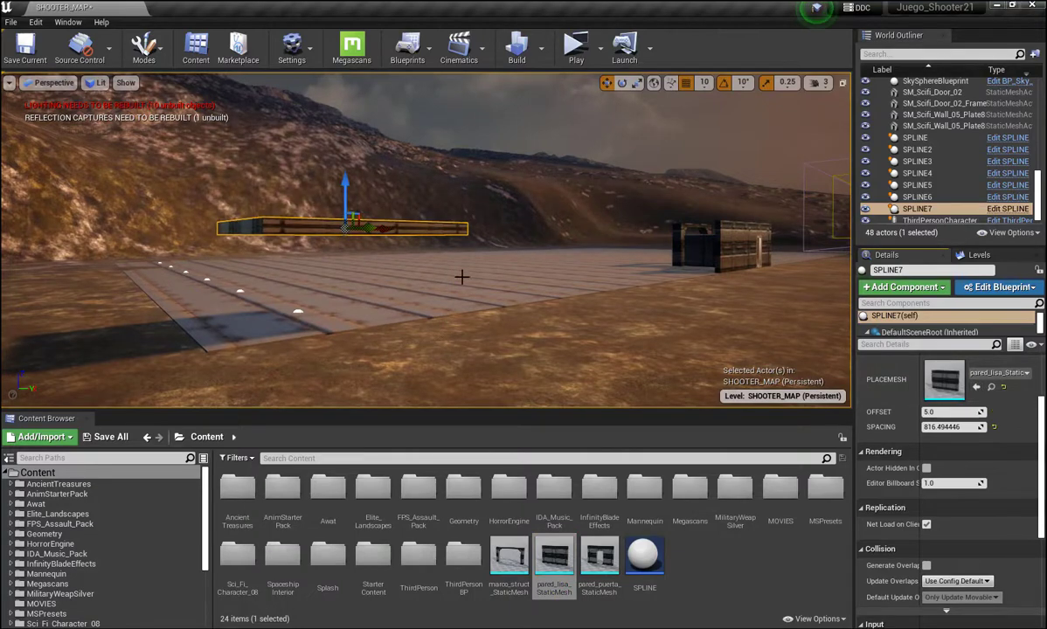
pyautogui.moveTo(461, 277)
pyautogui.mouseDown(button='right')
pyautogui.moveTo(471, 218)
pyautogui.moveTo(609, 166)
pyautogui.moveTo(488, 203)
pyautogui.mouseUp(button='right')
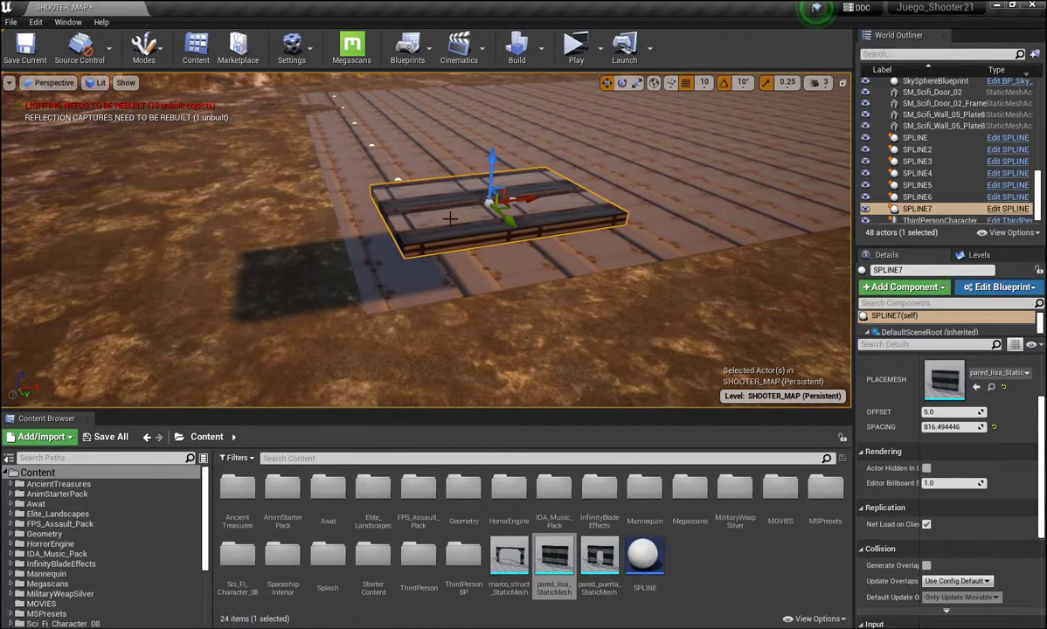
# Rotate the pared_lisa wall panel about 80 degrees so it stands upright
pyautogui.click(622, 83)
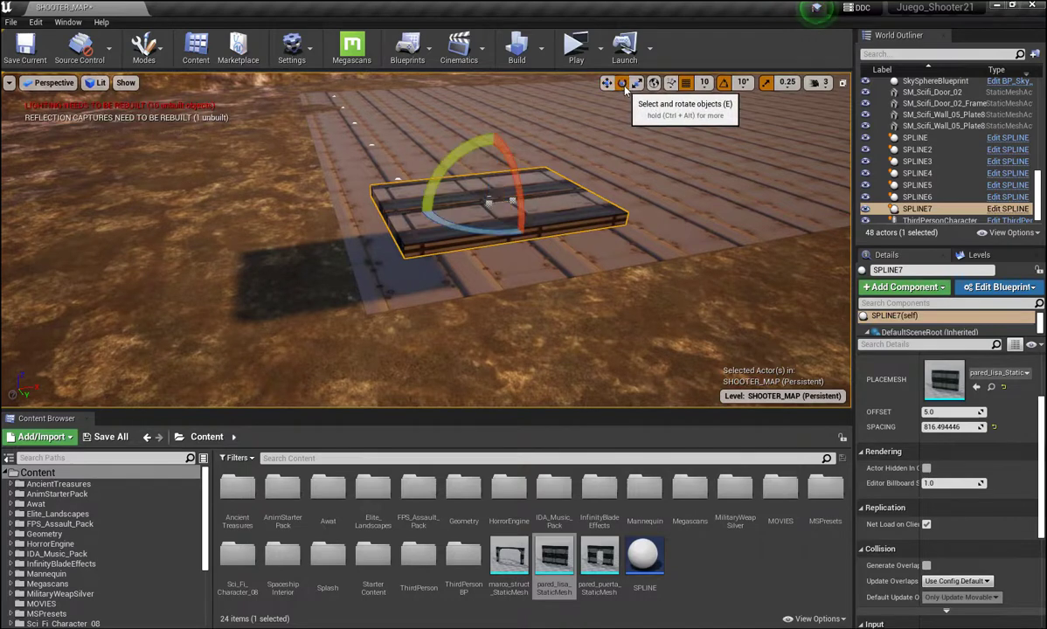
pyautogui.moveTo(507, 148); pyautogui.dragTo(519, 232)
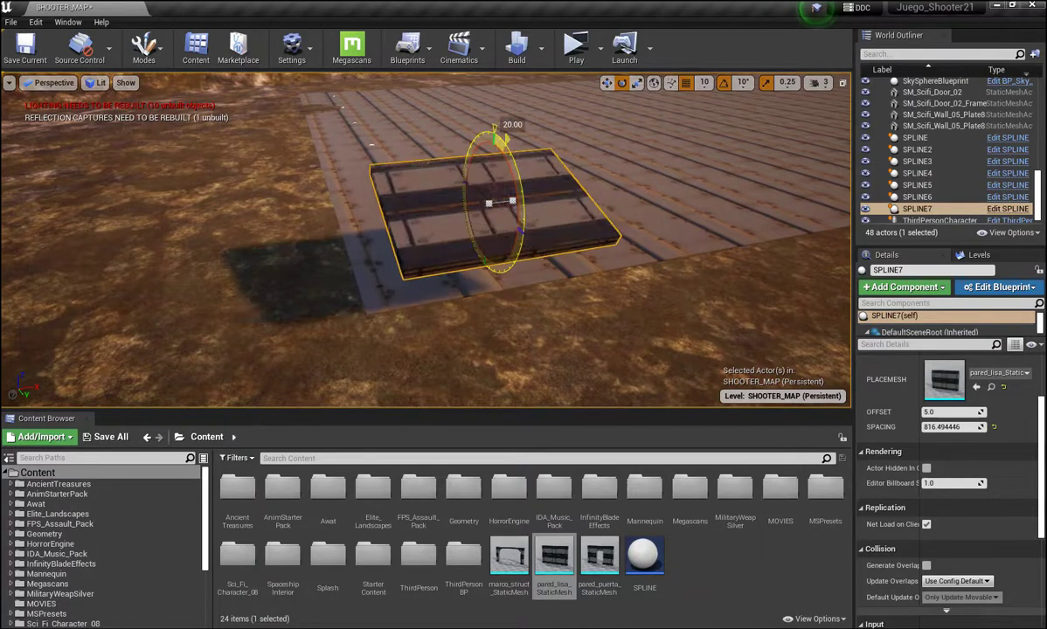
pyautogui.moveTo(523, 189); pyautogui.dragTo(528, 247)
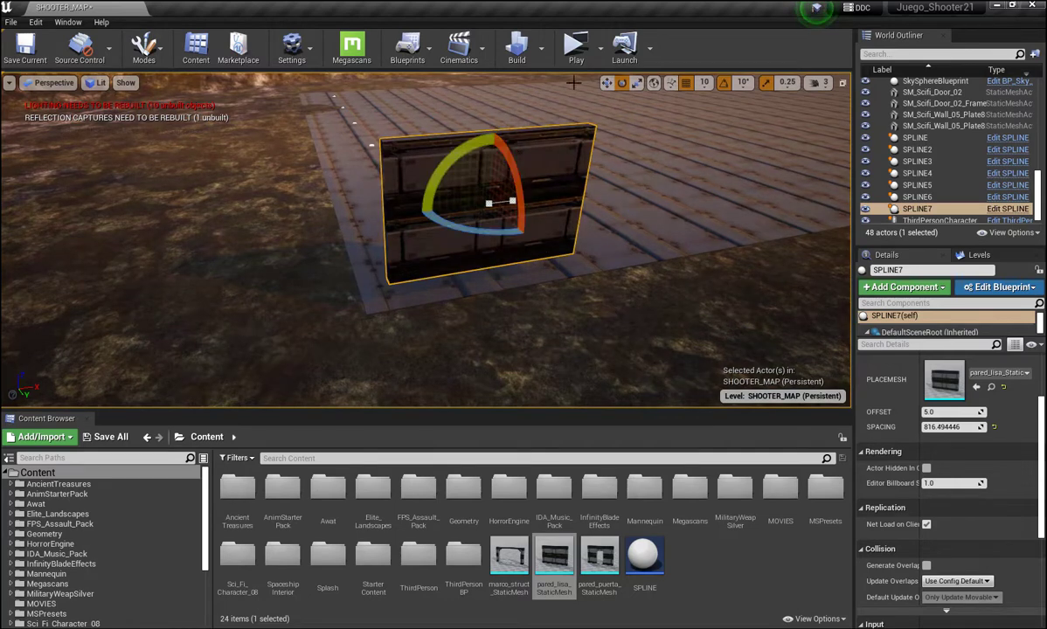
# Lower the wall toward the ground and slide it along Y beside the floor platform
pyautogui.click(607, 82)
pyautogui.moveTo(551, 220); pyautogui.dragTo(551, 220, button='right')
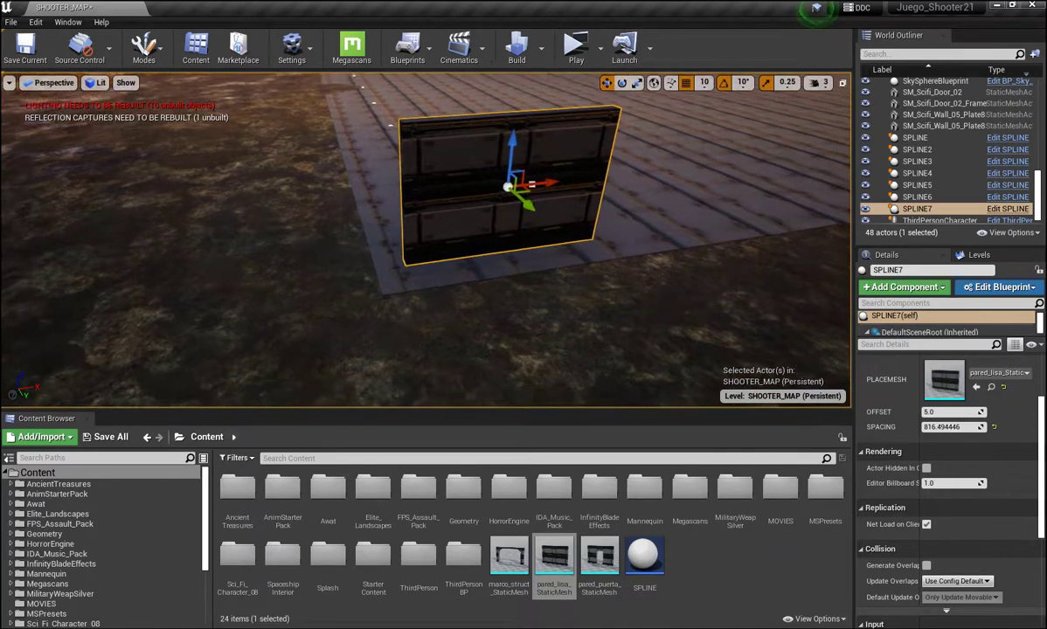
pyautogui.moveTo(513, 143); pyautogui.dragTo(517, 196)
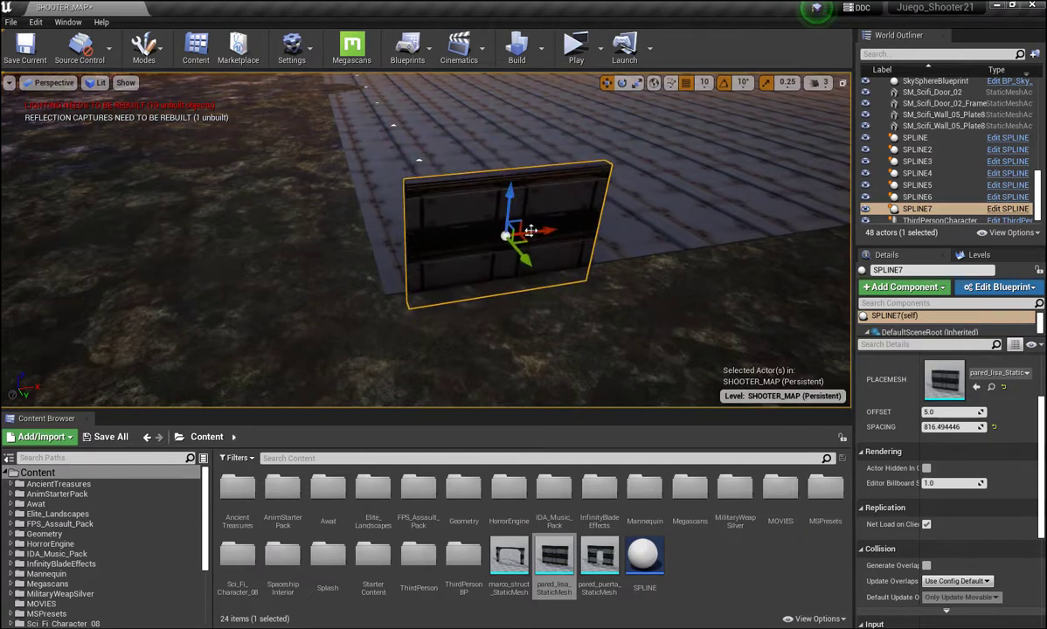
pyautogui.moveTo(523, 259); pyautogui.dragTo(505, 244)
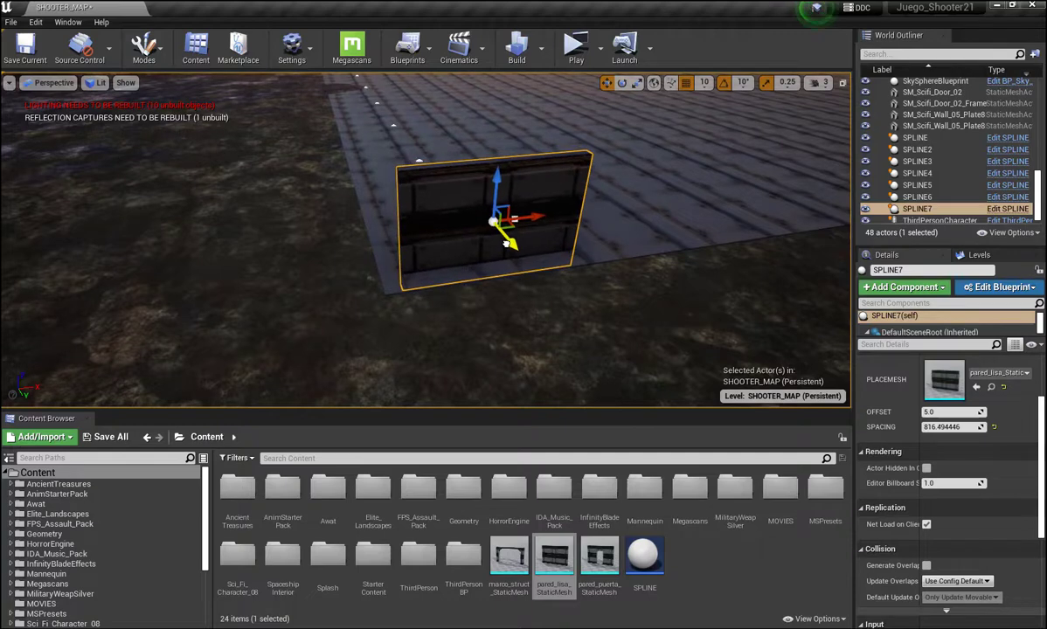
pyautogui.moveTo(534, 219); pyautogui.dragTo(518, 218)
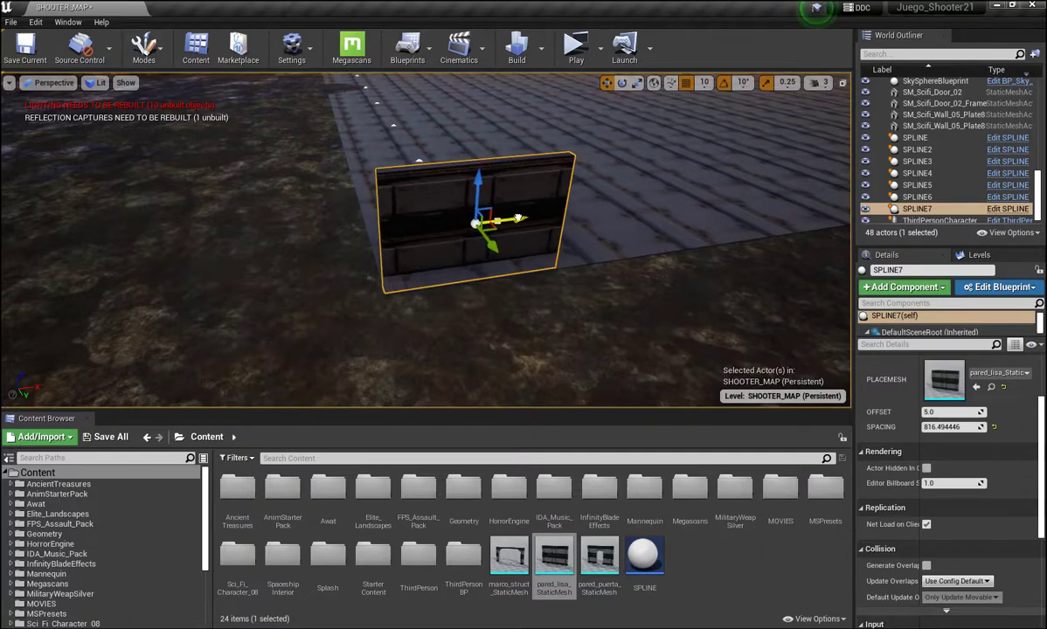
pyautogui.moveTo(529, 251); pyautogui.dragTo(484, 295, button='right')
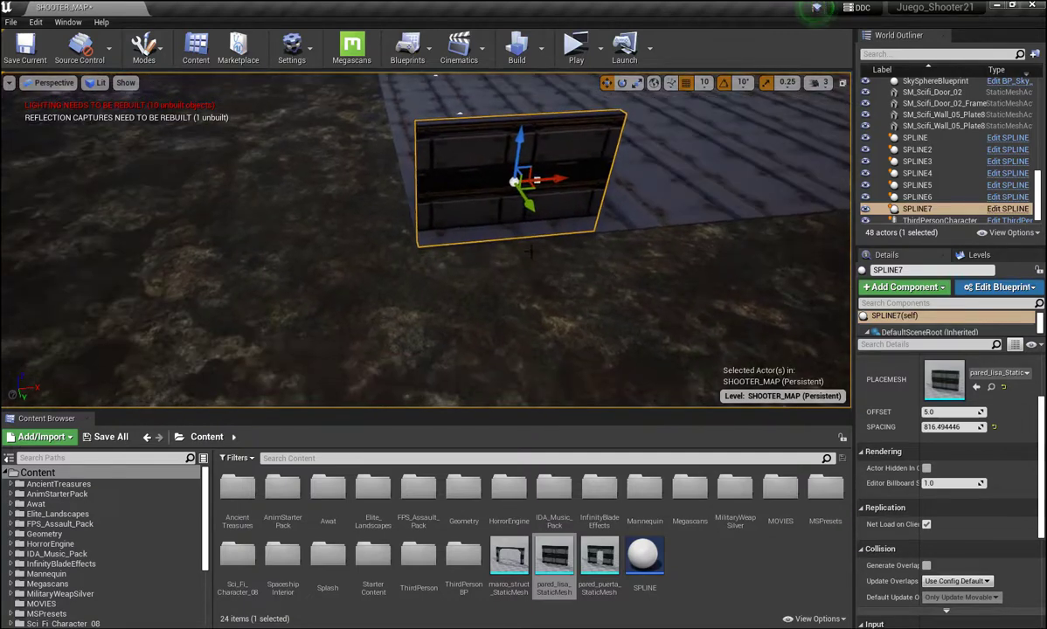
pyautogui.moveTo(525, 199); pyautogui.dragTo(531, 217)
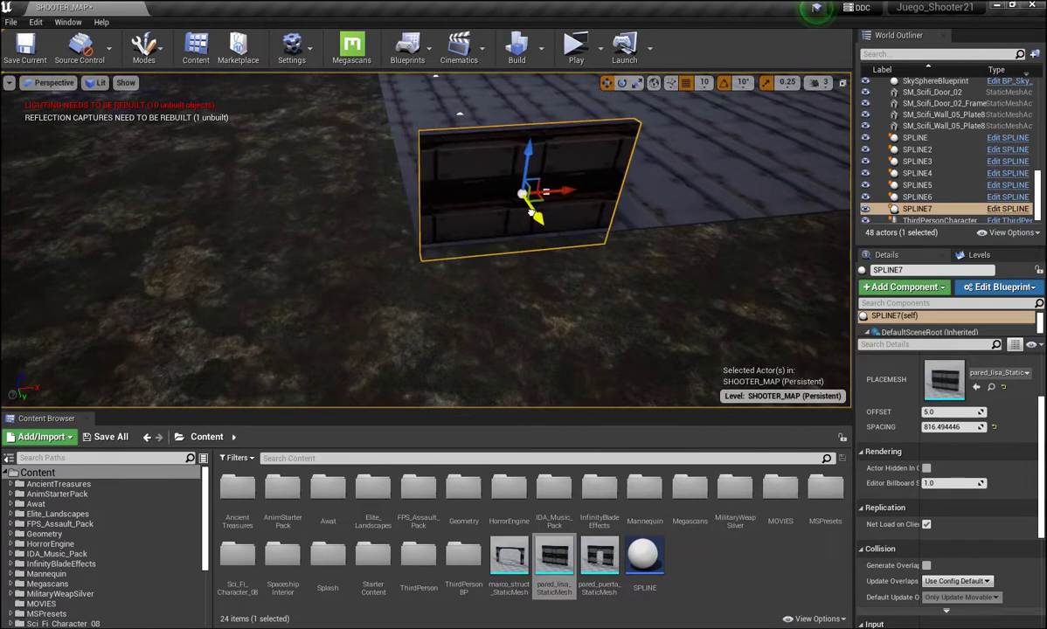
pyautogui.moveTo(528, 213); pyautogui.dragTo(530, 215)
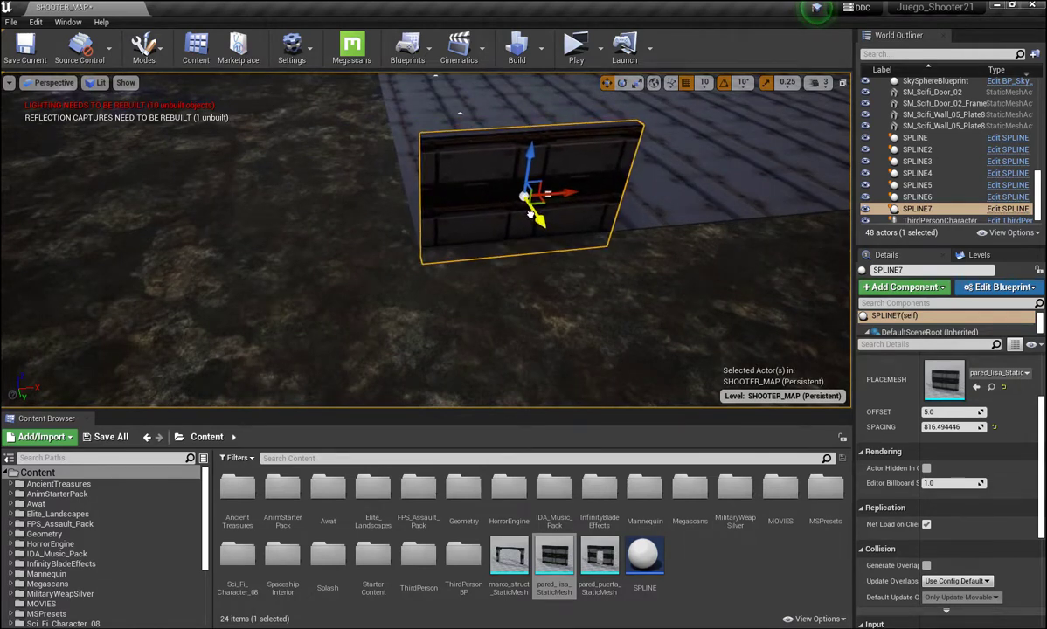
# Adjust the wall's height until its bottom rests on the ground
pyautogui.moveTo(548, 265)
pyautogui.mouseDown(button='right')
pyautogui.moveTo(560, 262)
pyautogui.moveTo(426, 95)
pyautogui.mouseUp(button='right')
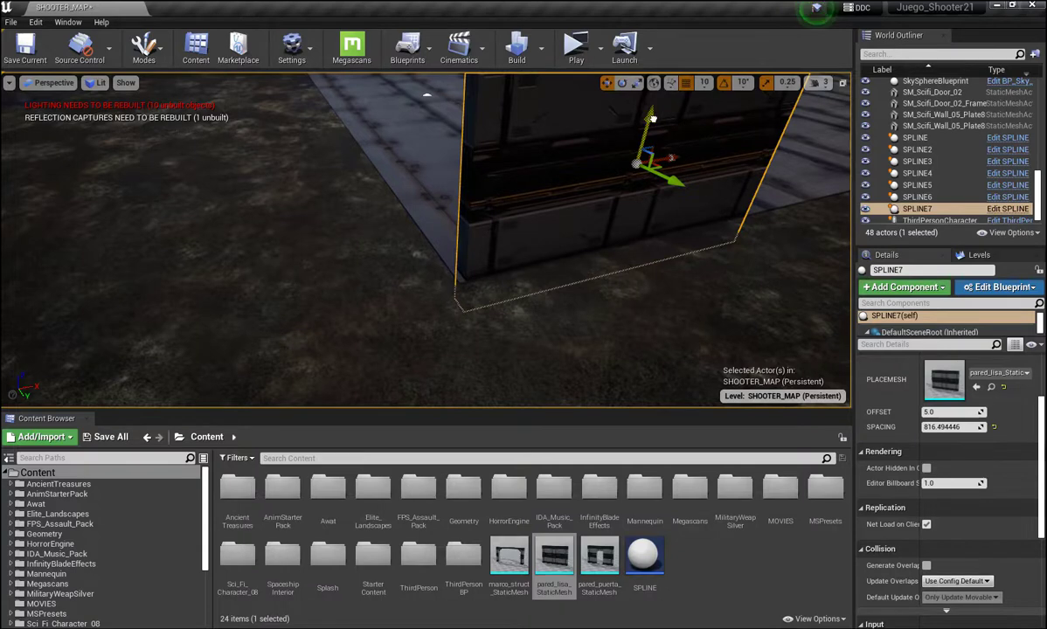
pyautogui.moveTo(652, 118); pyautogui.dragTo(651, 70)
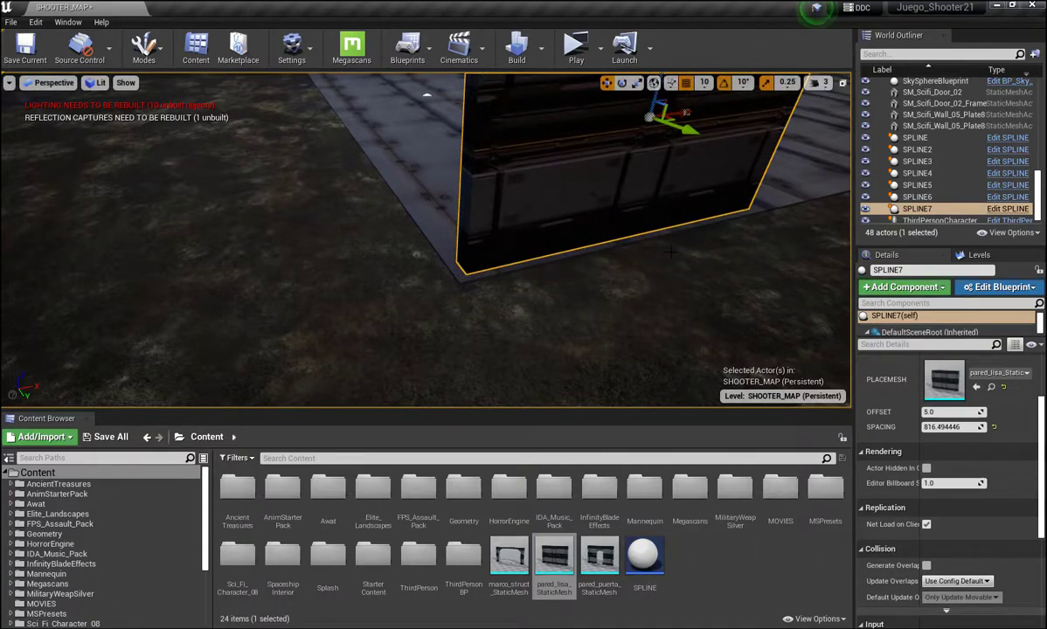
pyautogui.moveTo(426, 236); pyautogui.dragTo(367, 219, button='right')
pyautogui.moveTo(679, 254); pyautogui.dragTo(647, 254, button='right')
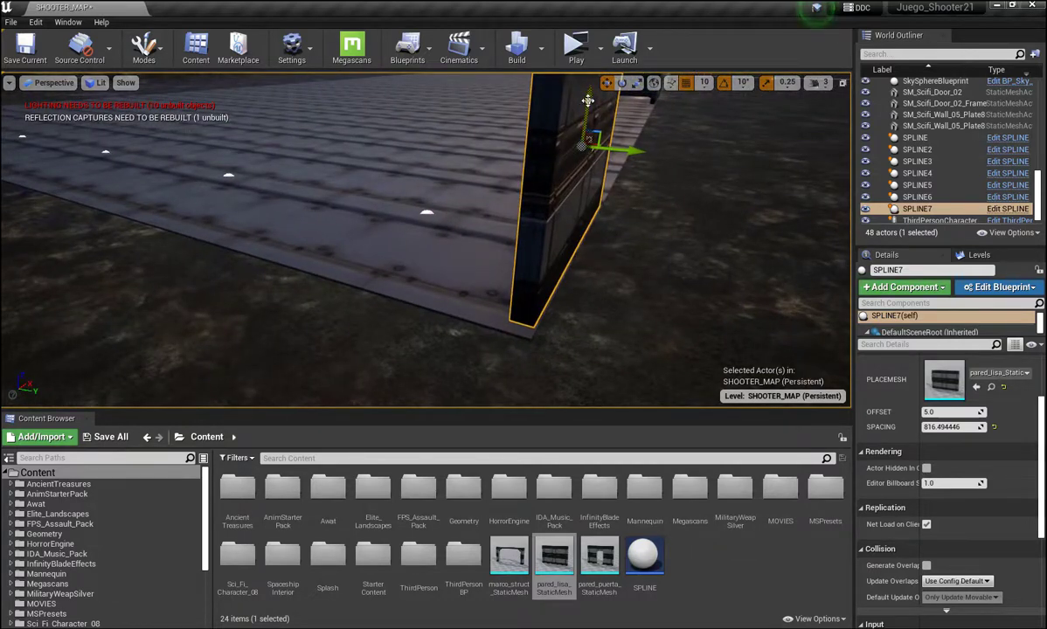
pyautogui.moveTo(587, 101); pyautogui.dragTo(585, 115)
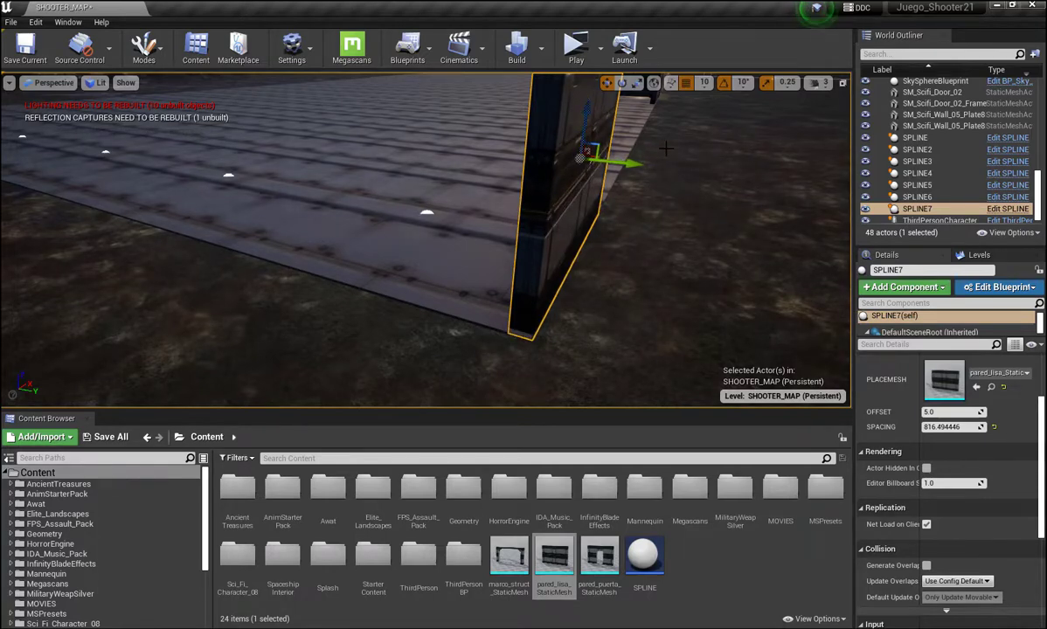
pyautogui.moveTo(666, 149)
pyautogui.mouseDown(button='right')
pyautogui.moveTo(524, 192)
pyautogui.moveTo(511, 223)
pyautogui.mouseUp(button='right')
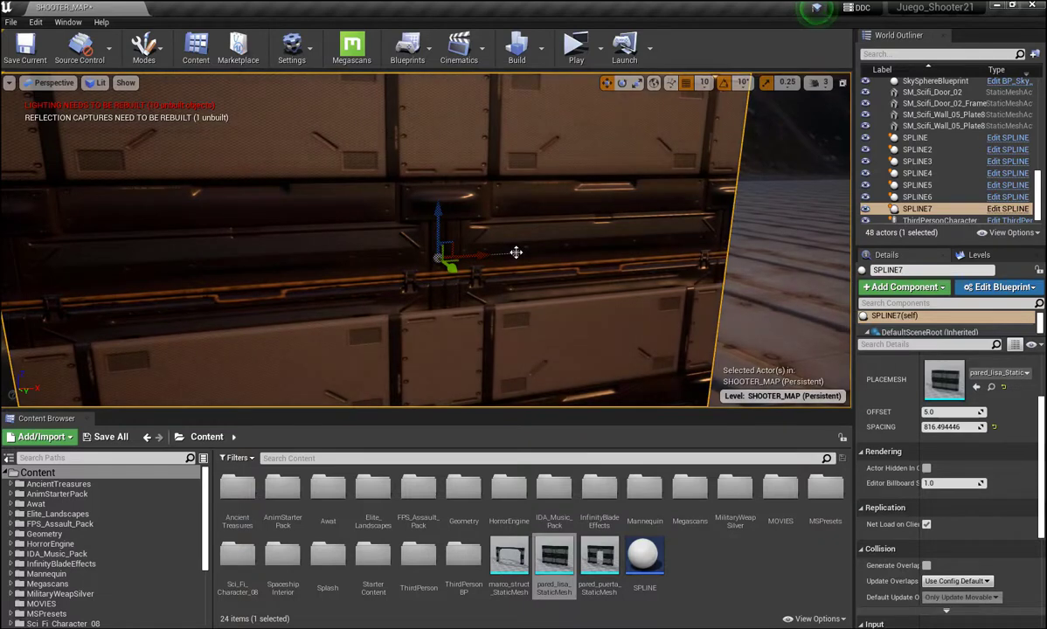
# Drag SPLINE7's end point far right into a long panel run, then nudge the wall along X
pyautogui.click(515, 253)
pyautogui.moveTo(515, 253)
pyautogui.mouseDown(button='right')
pyautogui.moveTo(489, 245)
pyautogui.moveTo(500, 192)
pyautogui.mouseUp(button='right')
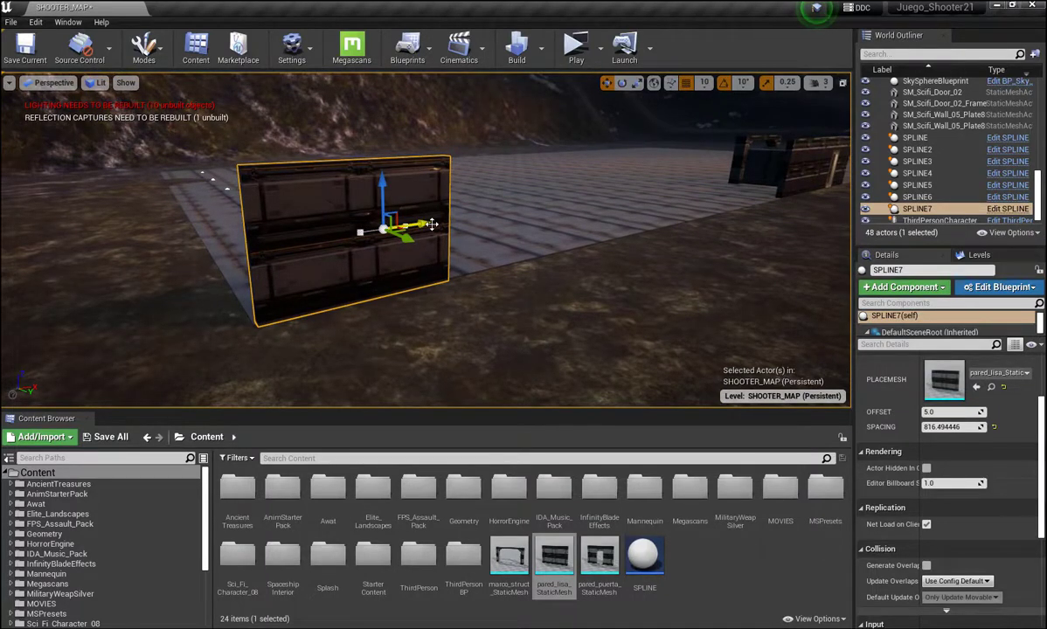
pyautogui.moveTo(451, 217); pyautogui.dragTo(782, 167)
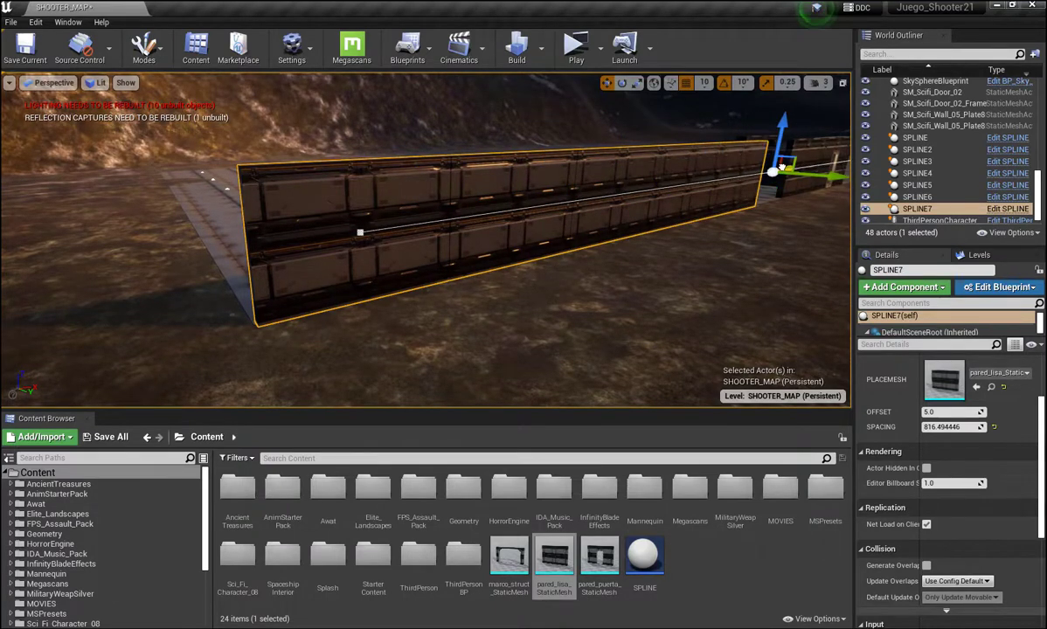
pyautogui.moveTo(782, 167); pyautogui.dragTo(796, 163)
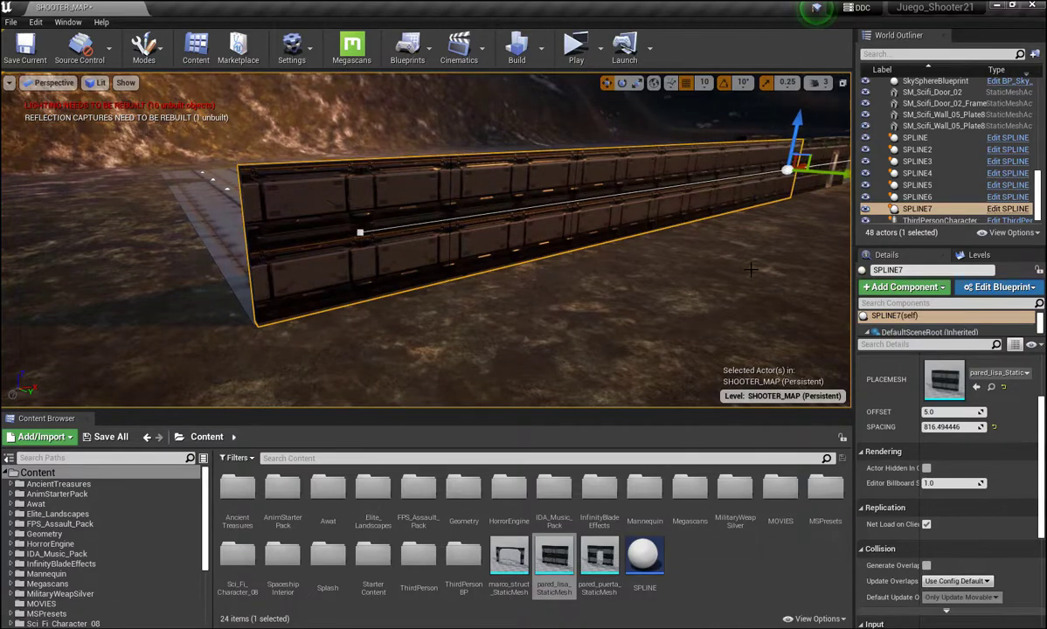
pyautogui.moveTo(749, 269); pyautogui.dragTo(749, 269, button='right')
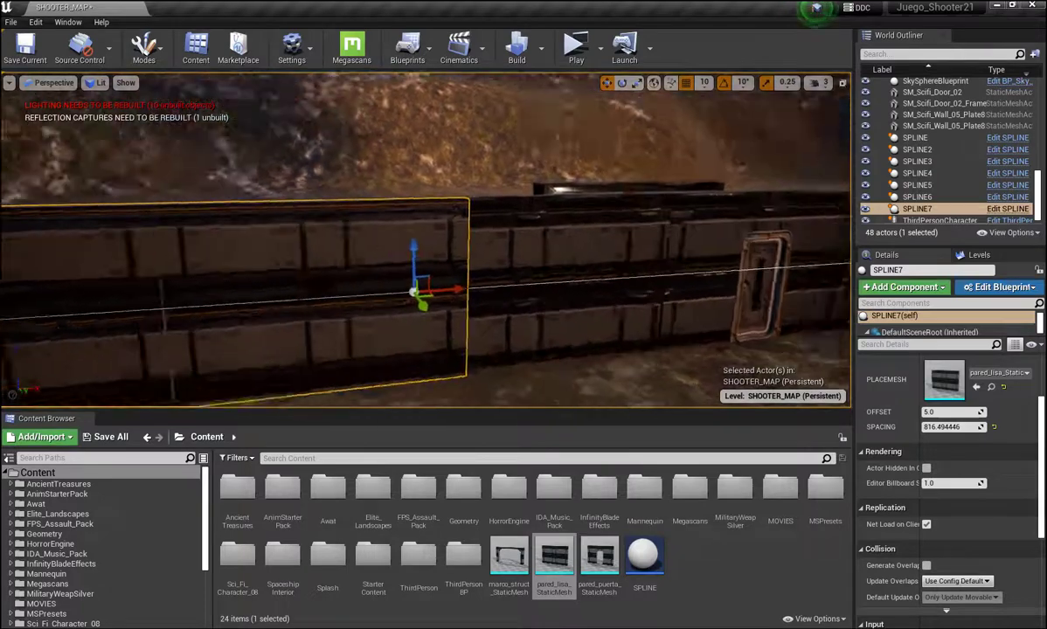
pyautogui.moveTo(615, 253); pyautogui.dragTo(615, 254, button='right')
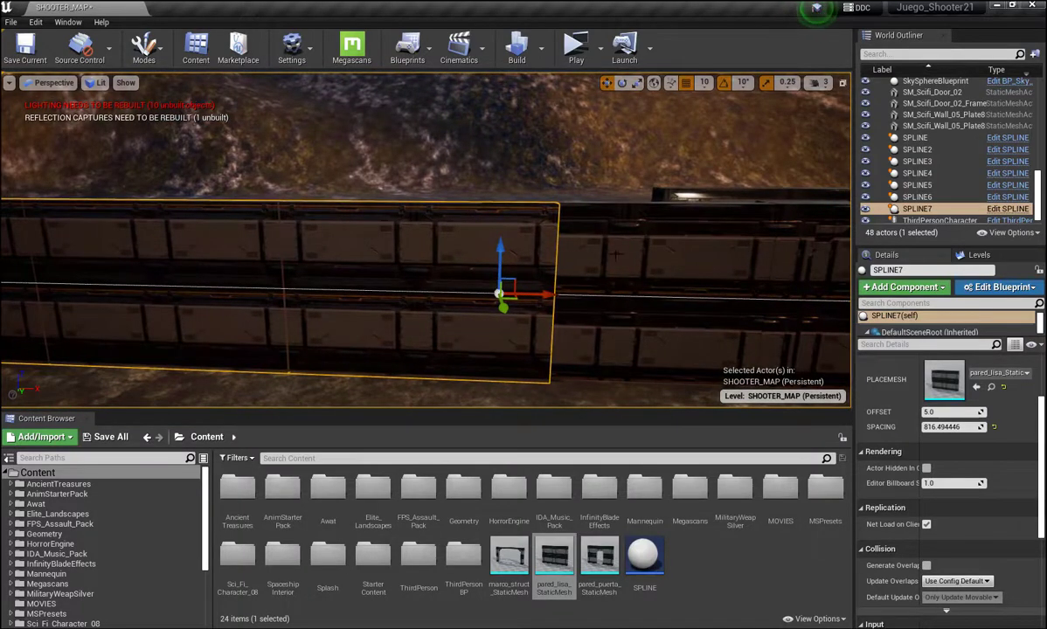
pyautogui.moveTo(615, 253); pyautogui.dragTo(615, 254, button='right')
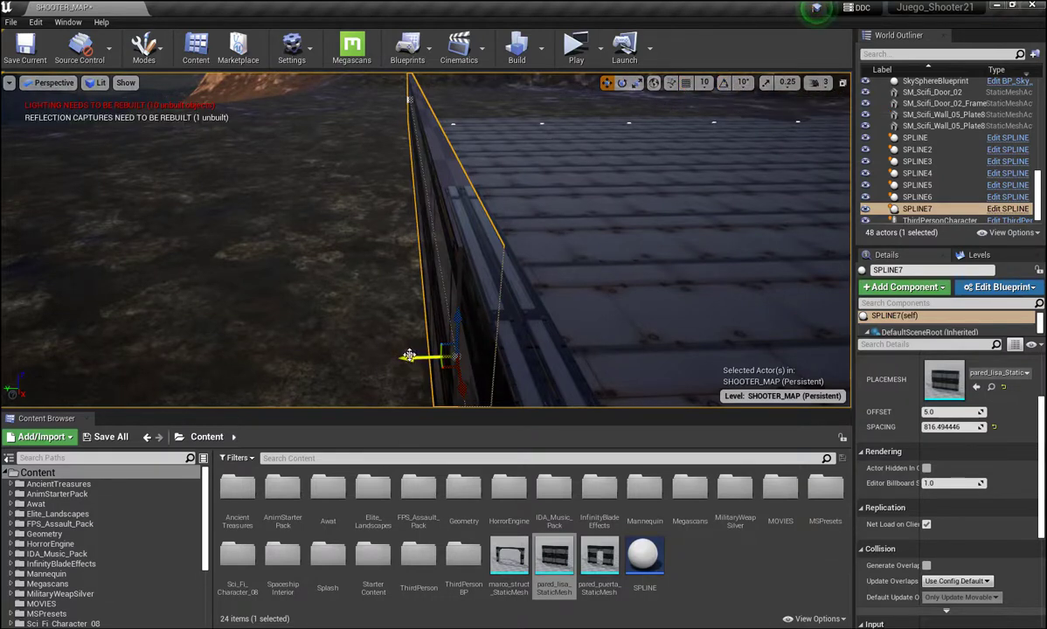
pyautogui.moveTo(408, 356); pyautogui.dragTo(410, 356)
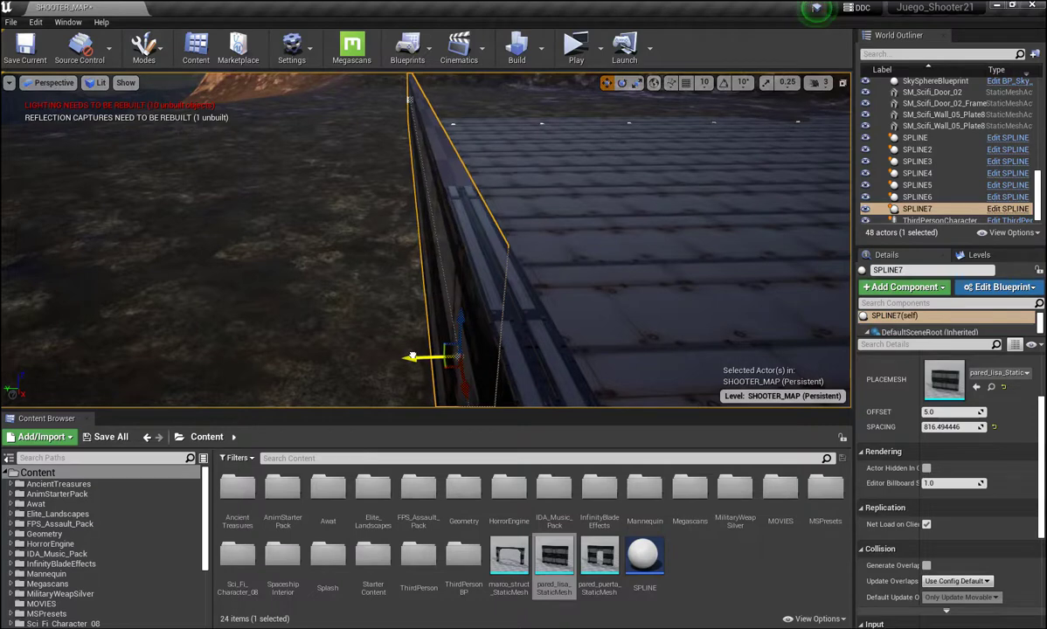
pyautogui.moveTo(549, 288)
pyautogui.keyDown('alt'); pyautogui.mouseDown()
pyautogui.moveTo(455, 288)
pyautogui.moveTo(412, 91)
pyautogui.mouseUp(); pyautogui.keyUp('alt')
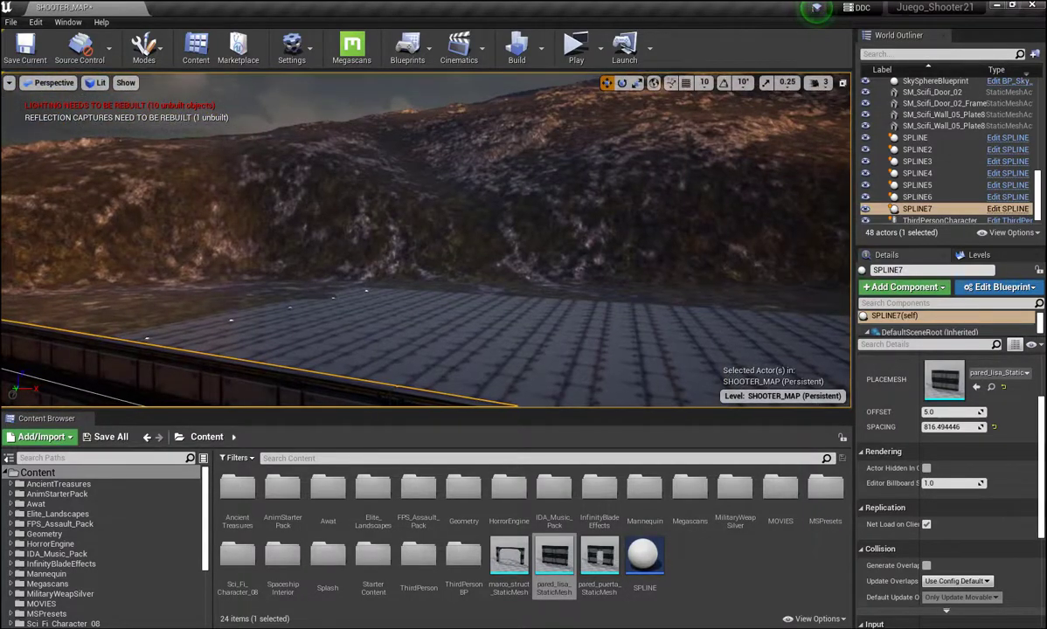
pyautogui.click(412, 91)
pyautogui.moveTo(412, 91)
pyautogui.keyDown('alt'); pyautogui.mouseDown()
pyautogui.moveTo(376, 175)
pyautogui.moveTo(375, 227)
pyautogui.moveTo(350, 229)
pyautogui.moveTo(367, 229)
pyautogui.mouseUp(); pyautogui.keyUp('alt')
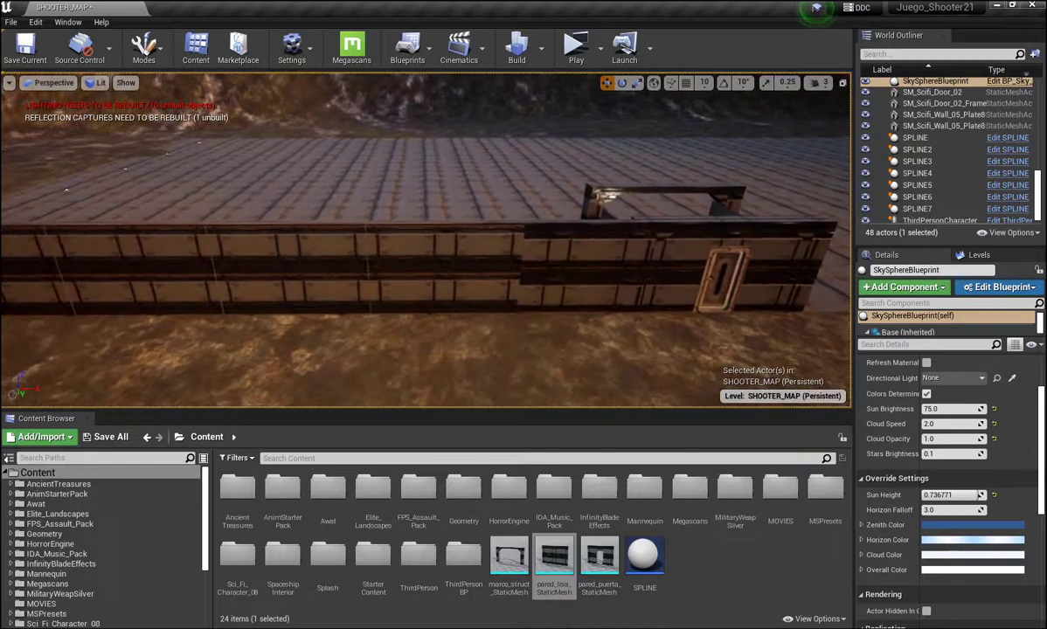
pyautogui.keyDown('alt'); pyautogui.moveTo(367, 229); pyautogui.dragTo(402, 229); pyautogui.keyUp('alt')
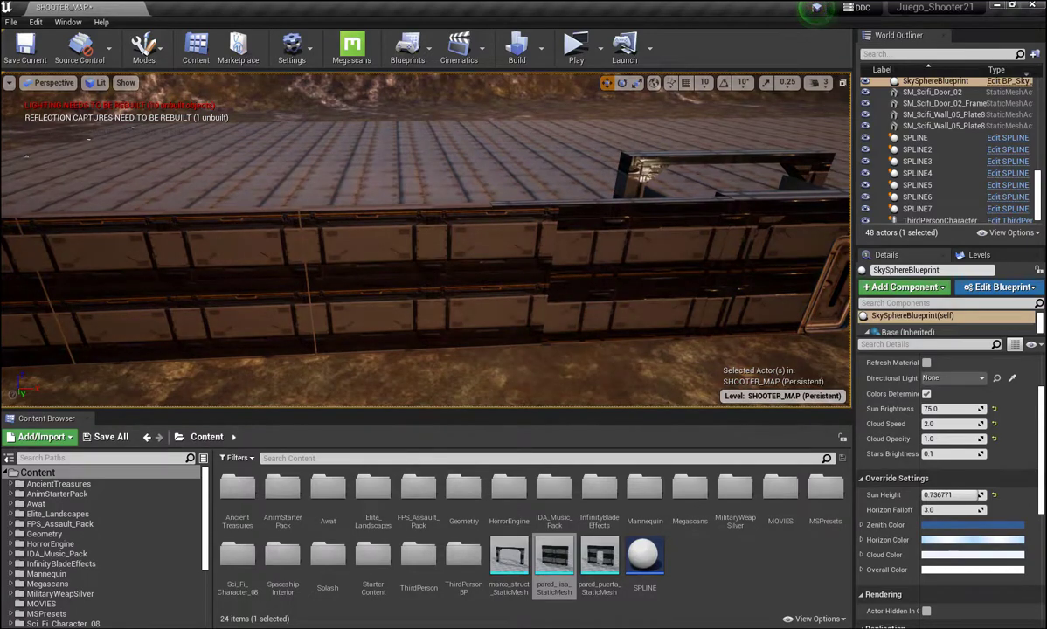
pyautogui.keyDown('alt'); pyautogui.moveTo(402, 229); pyautogui.dragTo(647, 229); pyautogui.keyUp('alt')
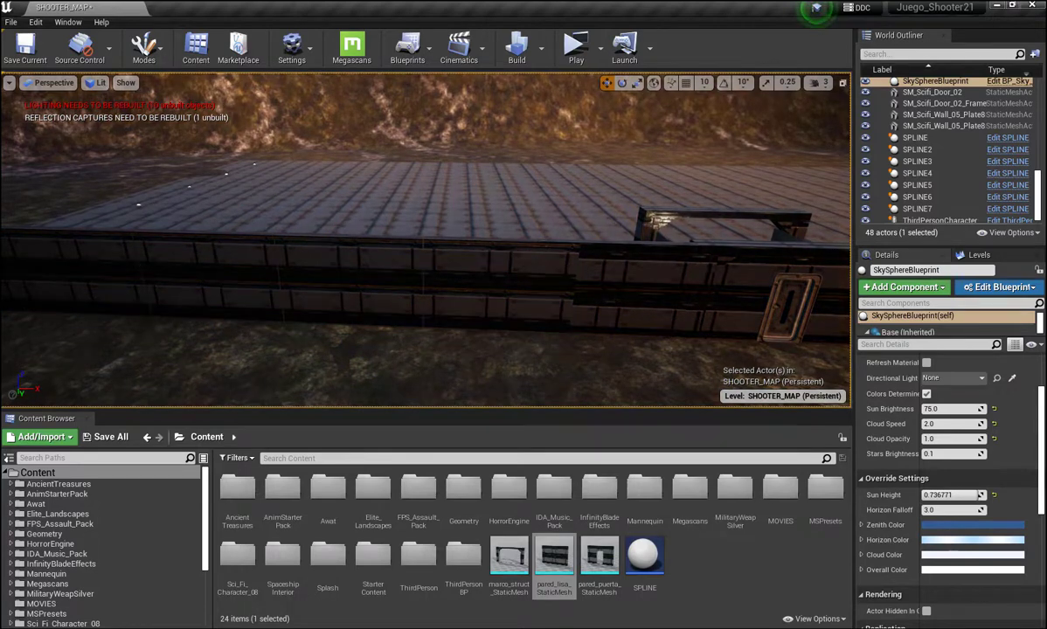
# Drag SPLINE7's end point back along X until the wall is one short panel
pyautogui.click(472, 280)
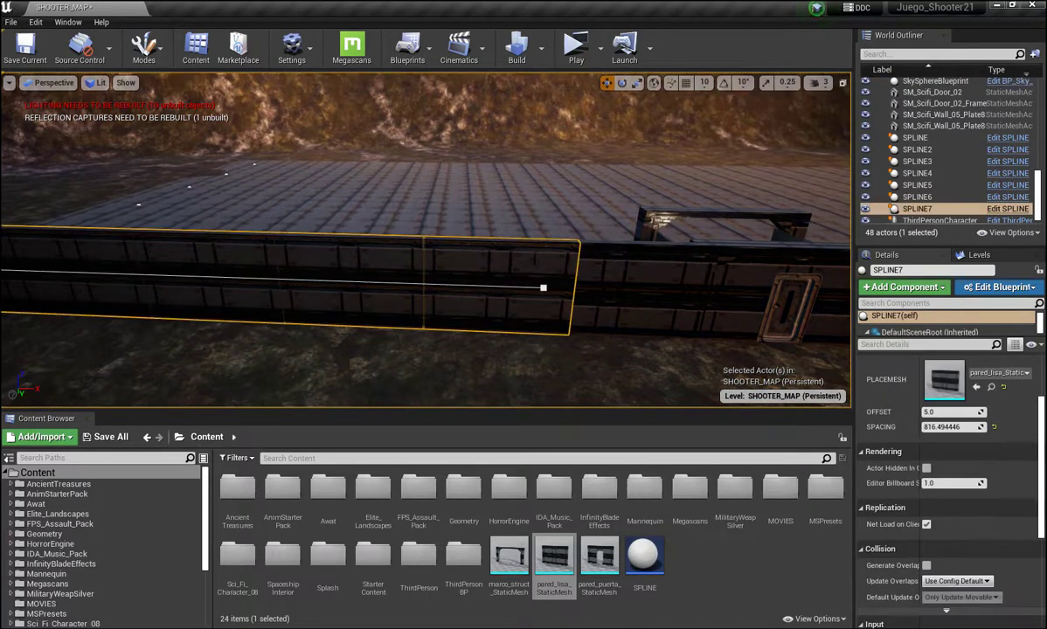
pyautogui.click(544, 287)
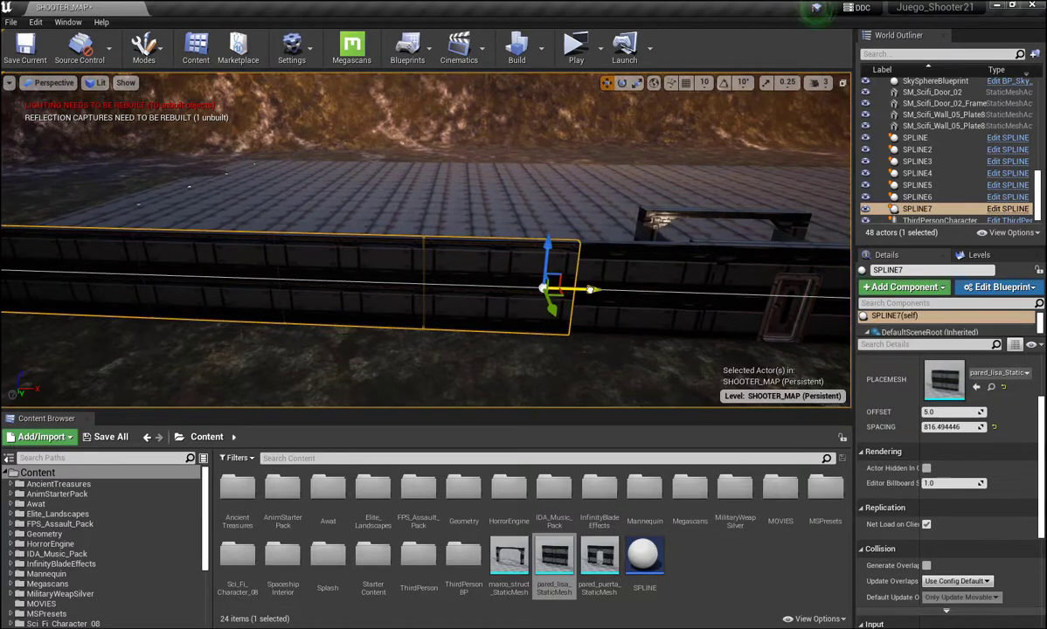
pyautogui.moveTo(590, 290); pyautogui.dragTo(80, 274)
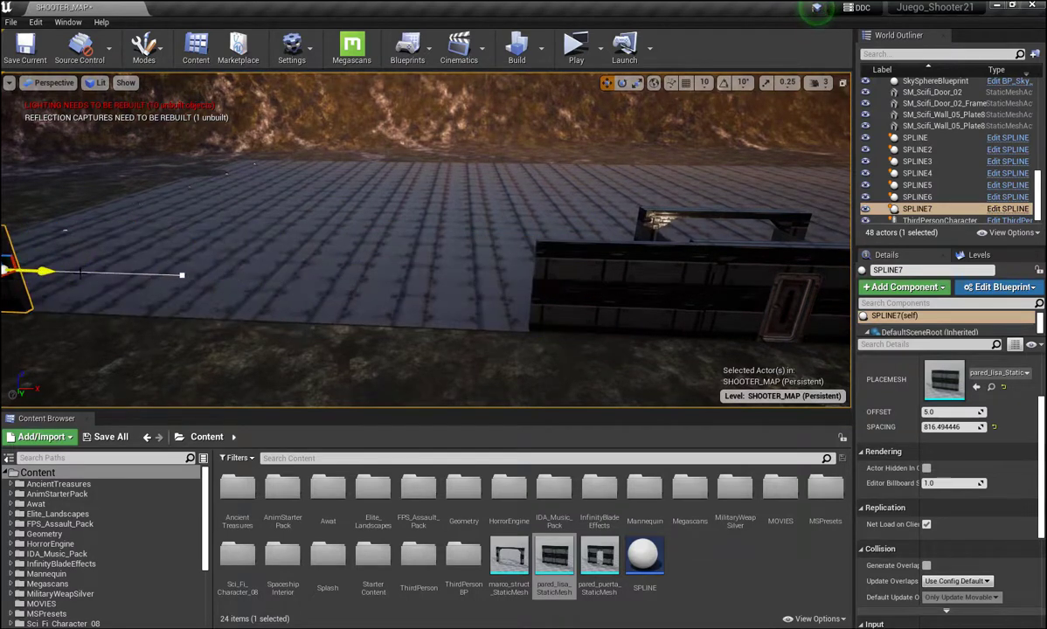
pyautogui.press('f')
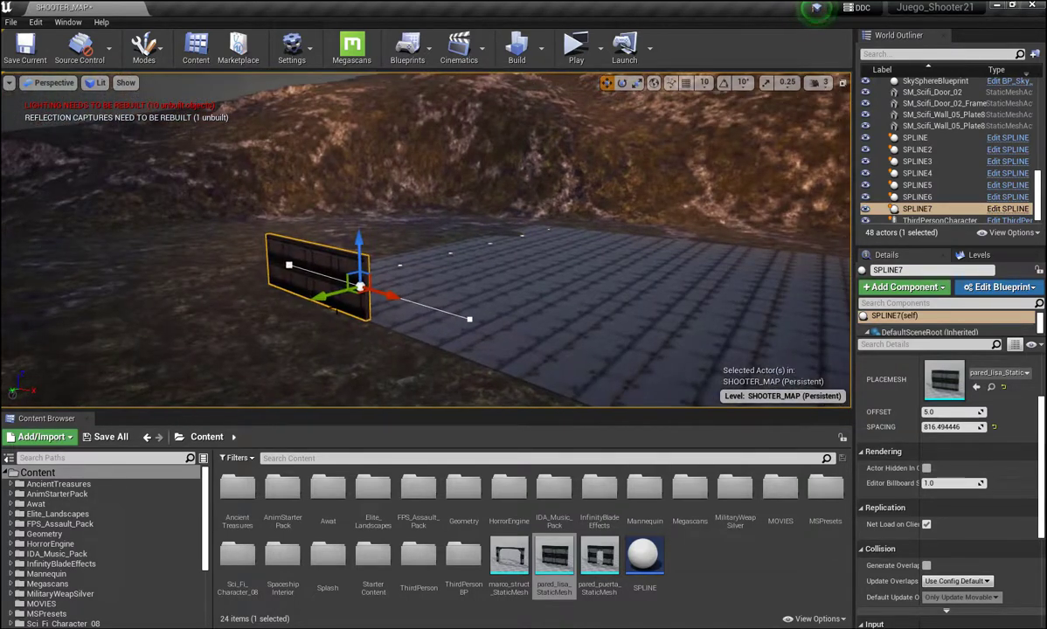
pyautogui.moveTo(392, 298); pyautogui.dragTo(327, 290)
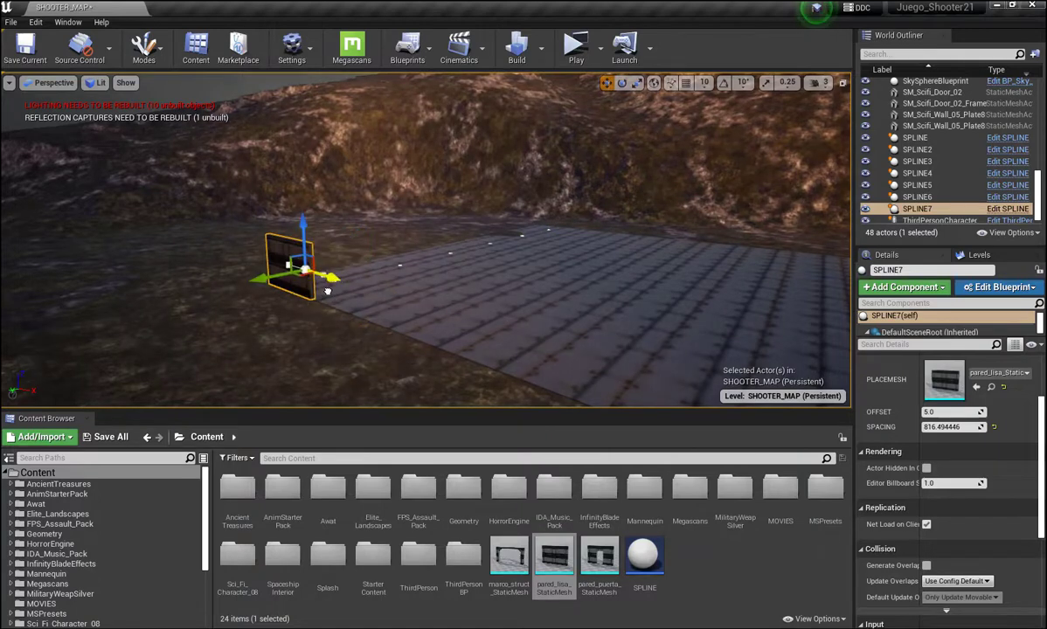
pyautogui.moveTo(332, 348)
pyautogui.mouseDown(button='right')
pyautogui.moveTo(341, 348)
pyautogui.moveTo(218, 347)
pyautogui.moveTo(393, 347)
pyautogui.mouseUp(button='right')
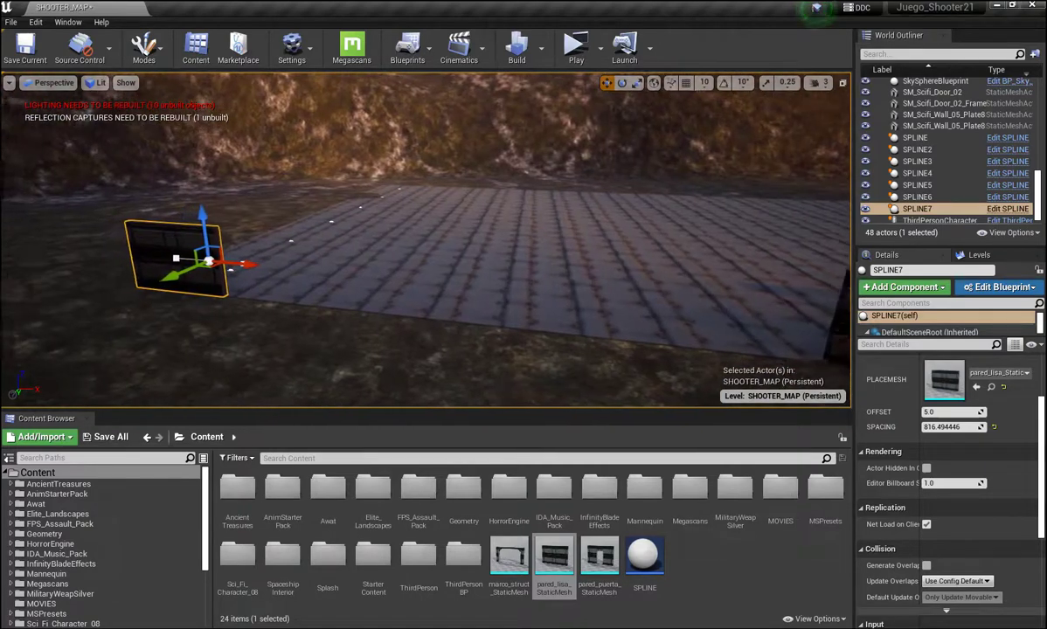
# Turn the short SPLINE7 wall about 178 degrees around its vertical axis, undoing a false start
pyautogui.click(621, 82)
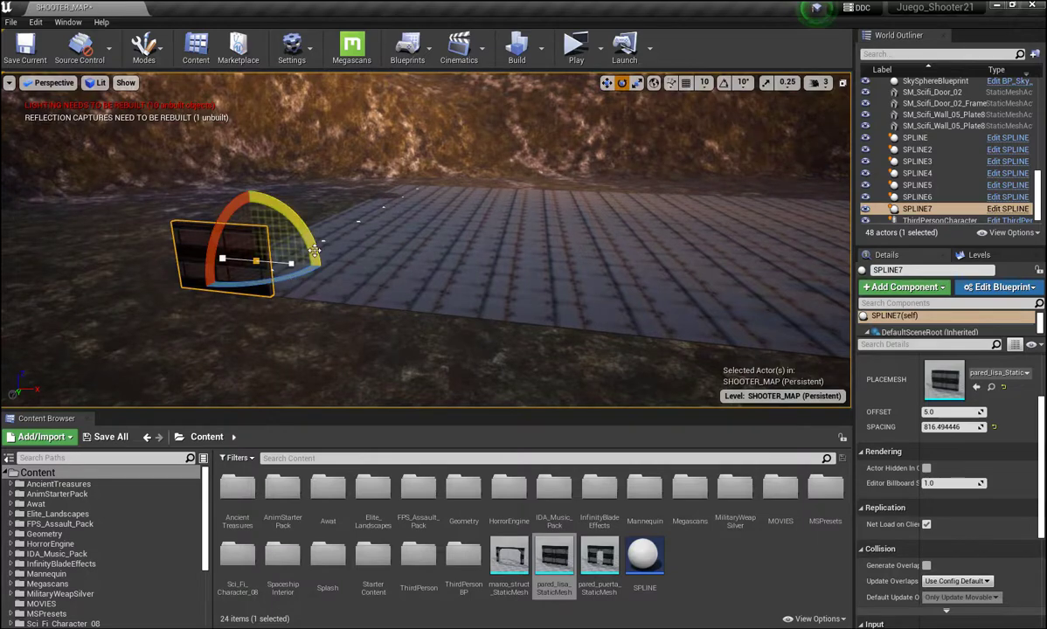
pyautogui.moveTo(294, 279)
pyautogui.mouseDown(button='right')
pyautogui.moveTo(364, 267)
pyautogui.moveTo(297, 245)
pyautogui.moveTo(349, 288)
pyautogui.moveTo(314, 178)
pyautogui.mouseUp(button='right')
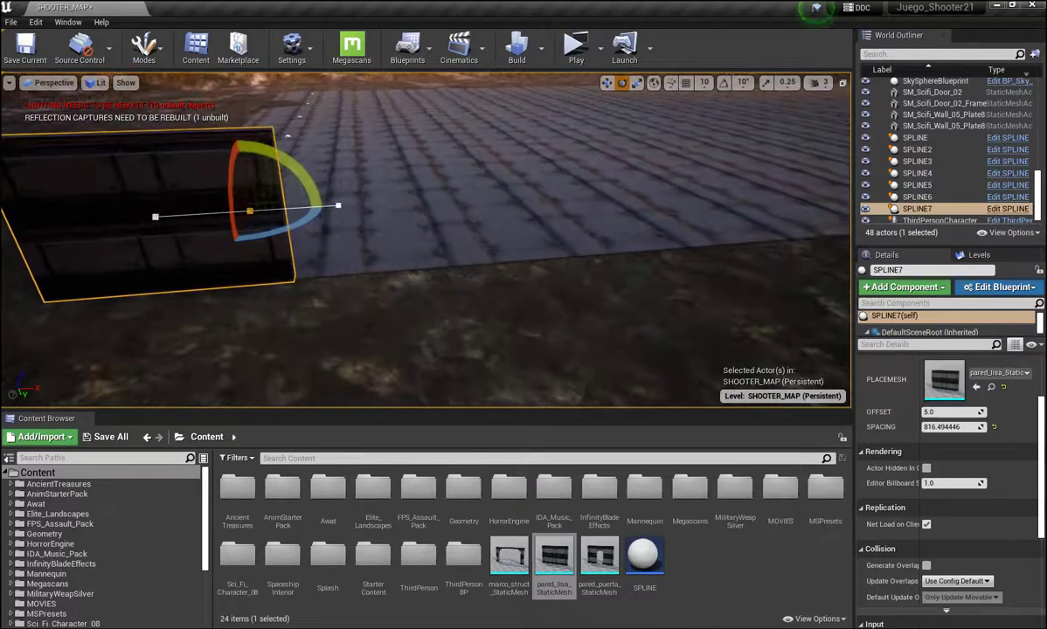
pyautogui.moveTo(311, 189); pyautogui.dragTo(310, 188)
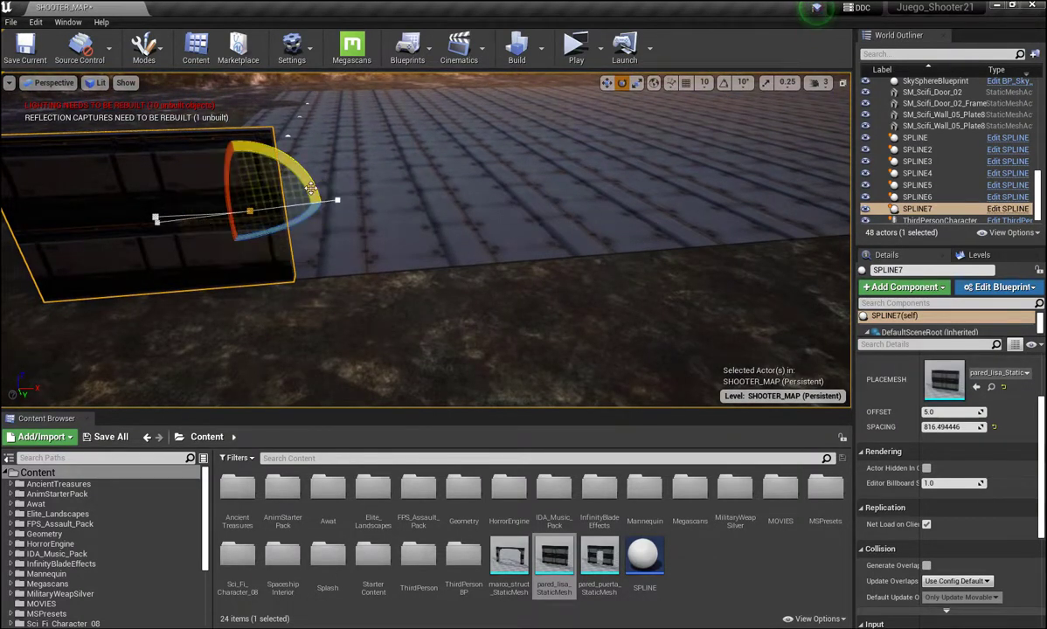
pyautogui.hotkey('ctrl', 'z')
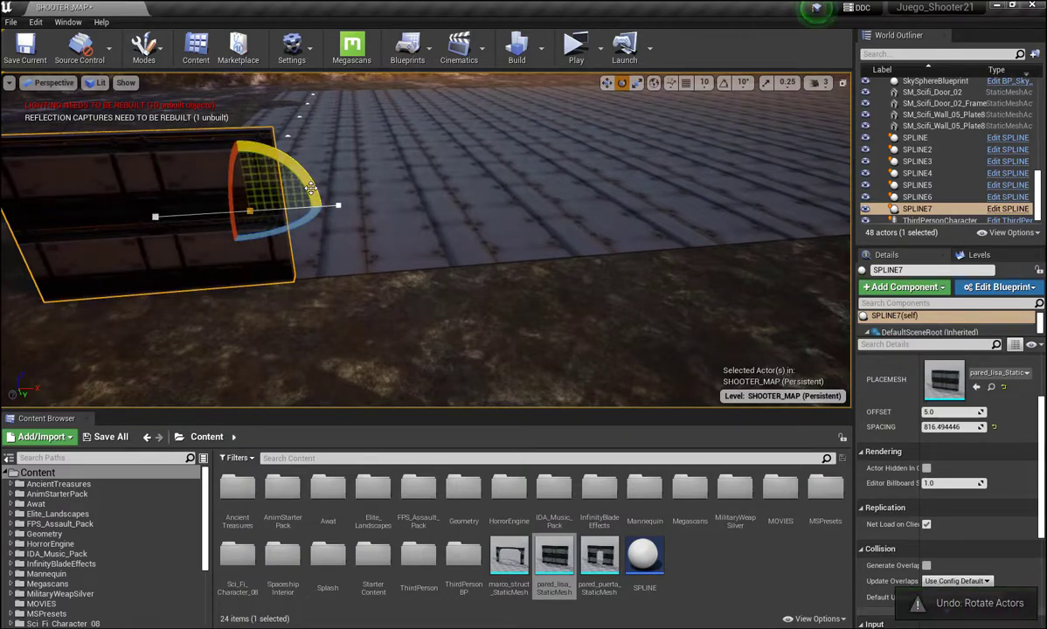
pyautogui.click(242, 318)
pyautogui.hotkey('ctrl', 'z')
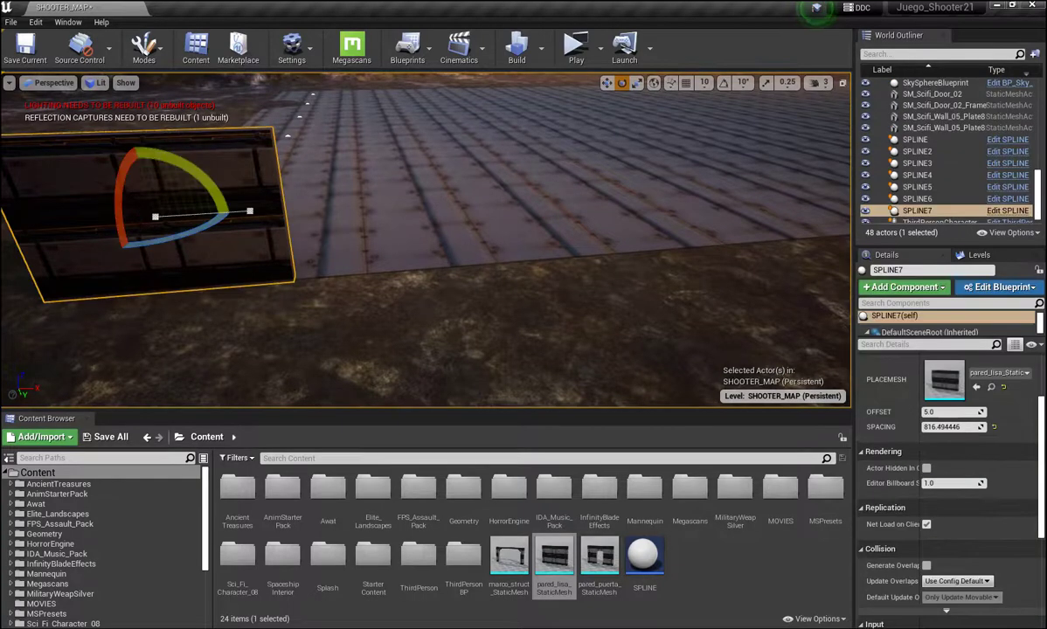
pyautogui.moveTo(218, 199)
pyautogui.mouseDown()
pyautogui.moveTo(102, 130)
pyautogui.moveTo(56, 220)
pyautogui.mouseUp()
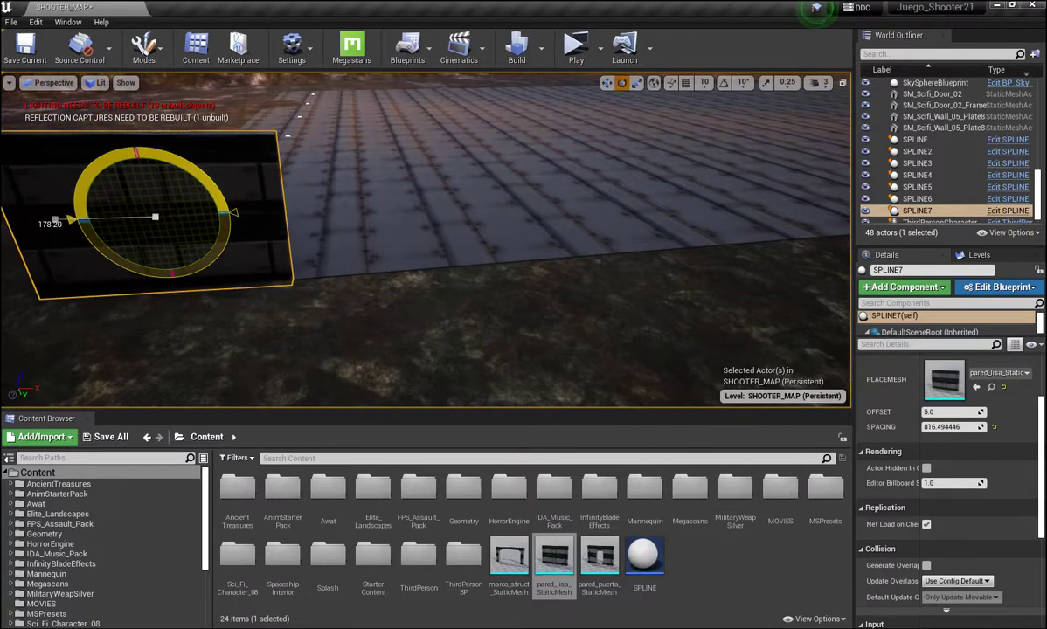
pyautogui.moveTo(55, 219); pyautogui.dragTo(55, 220)
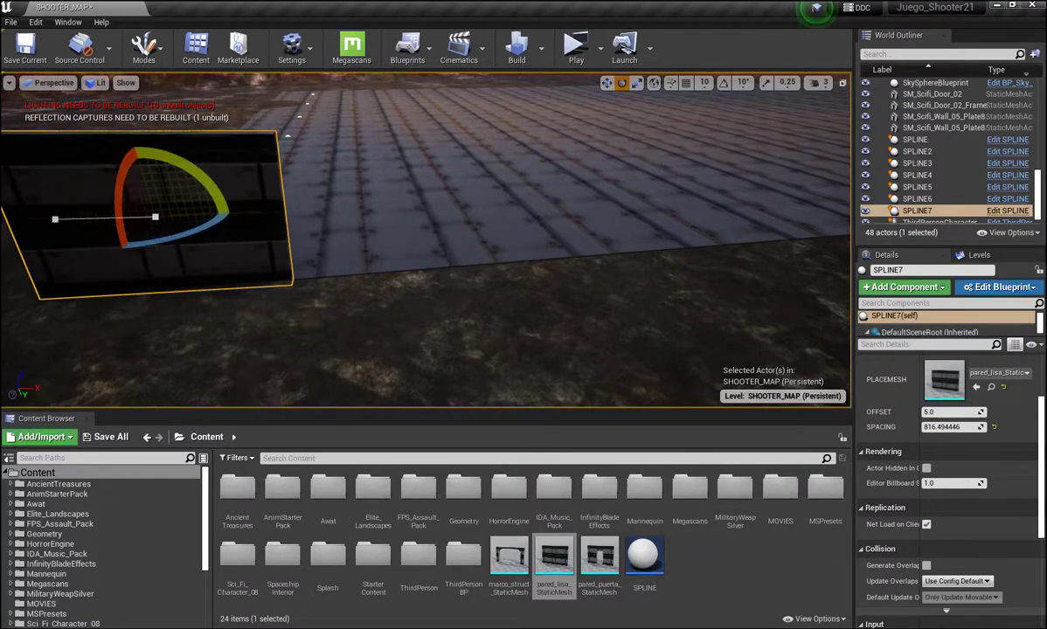
pyautogui.click(140, 332)
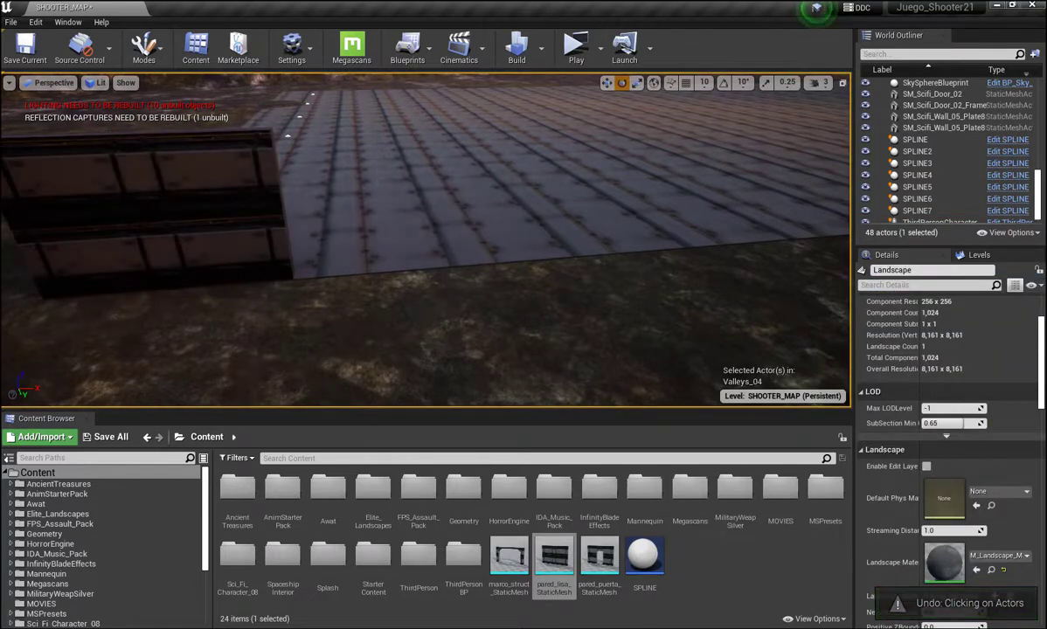
# Enable grid, rotation and scale snapping in the viewport toolbar, then reselect the SPLINE7 wall
pyautogui.click(686, 83)
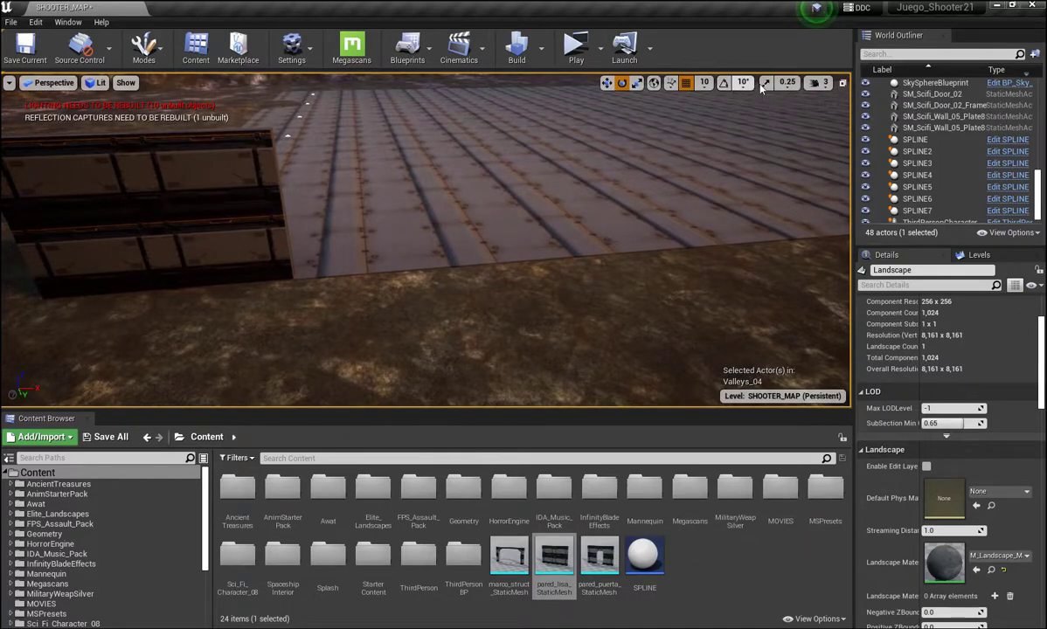
pyautogui.click(764, 84)
pyautogui.click(723, 84)
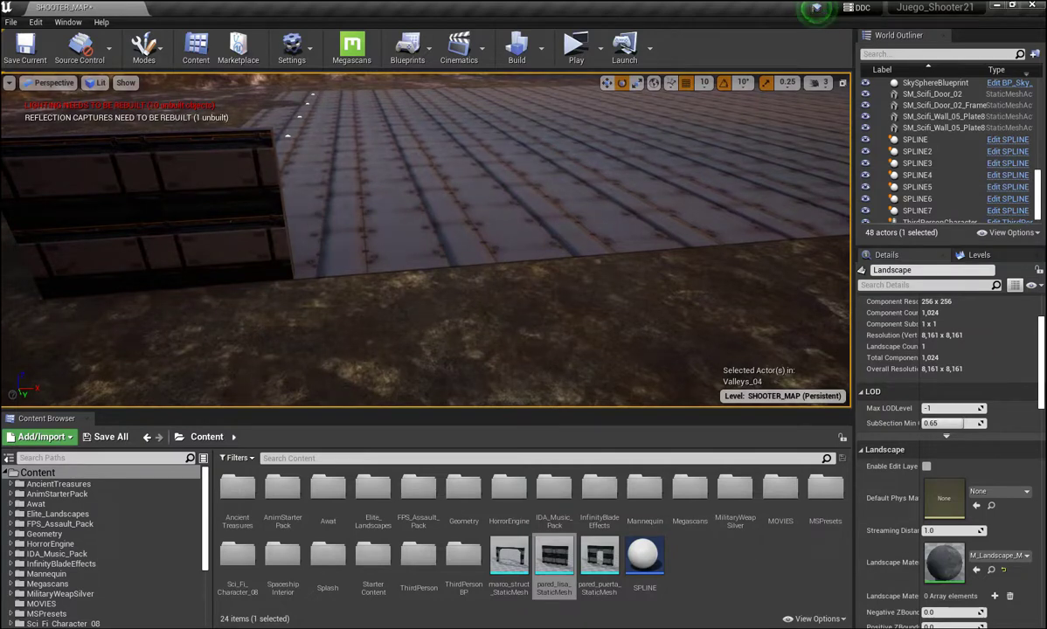
pyautogui.click(172, 168)
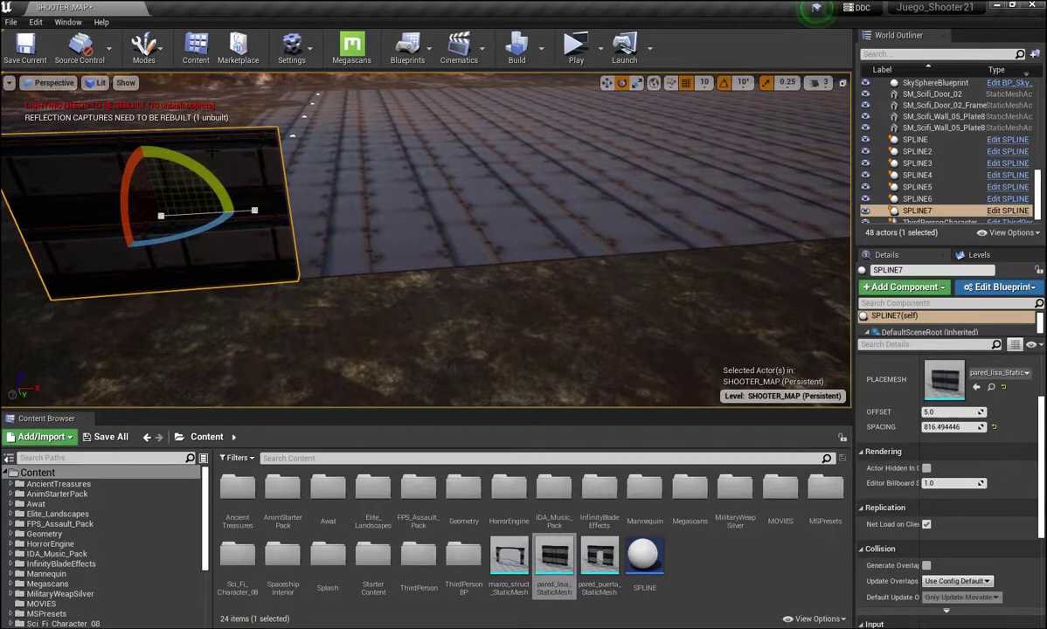
# Rotate the wall to a snapped 120 degrees, then drag its end point out to lengthen it
pyautogui.moveTo(227, 205)
pyautogui.mouseDown()
pyautogui.moveTo(97, 150)
pyautogui.moveTo(80, 220)
pyautogui.mouseUp()
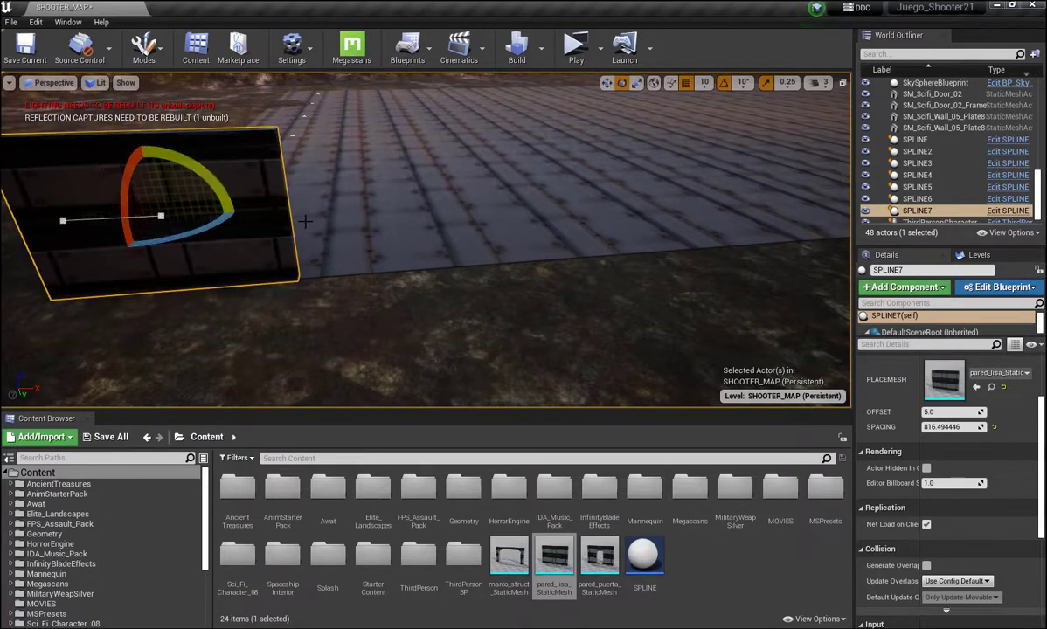
pyautogui.click(606, 82)
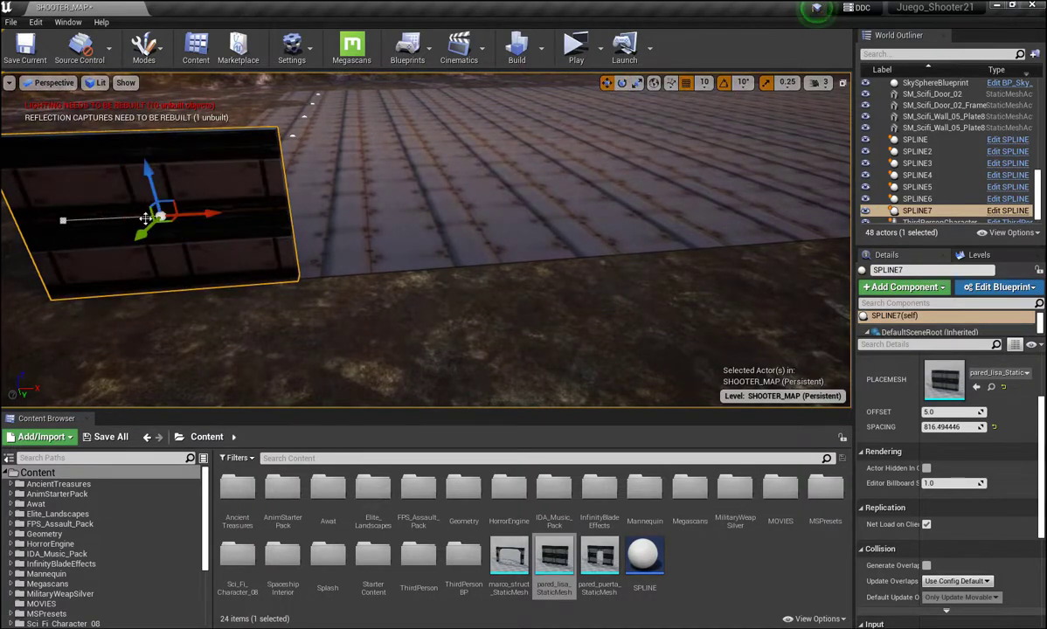
pyautogui.click(62, 219)
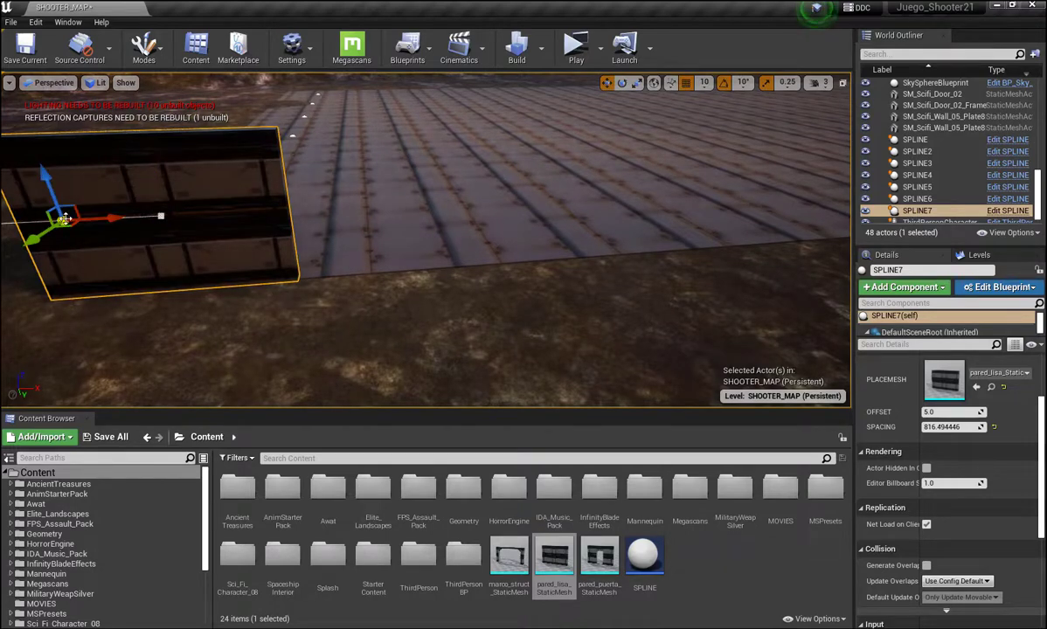
pyautogui.moveTo(109, 218); pyautogui.dragTo(391, 238)
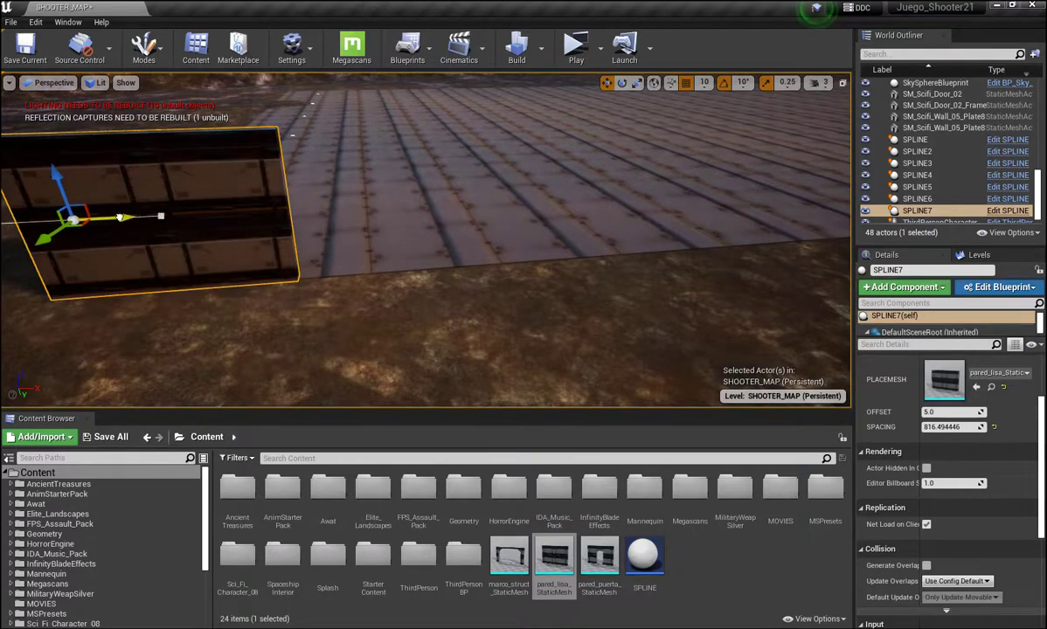
pyautogui.moveTo(529, 196); pyautogui.dragTo(839, 187)
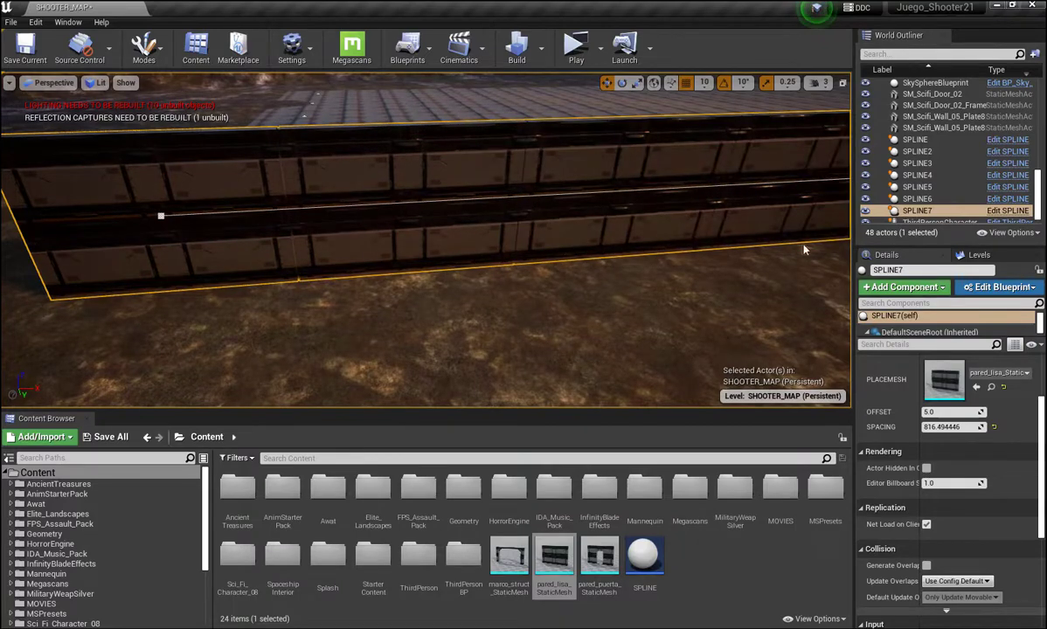
pyautogui.moveTo(803, 250)
pyautogui.mouseDown(button='right')
pyautogui.moveTo(846, 248)
pyautogui.moveTo(821, 253)
pyautogui.mouseUp(button='right')
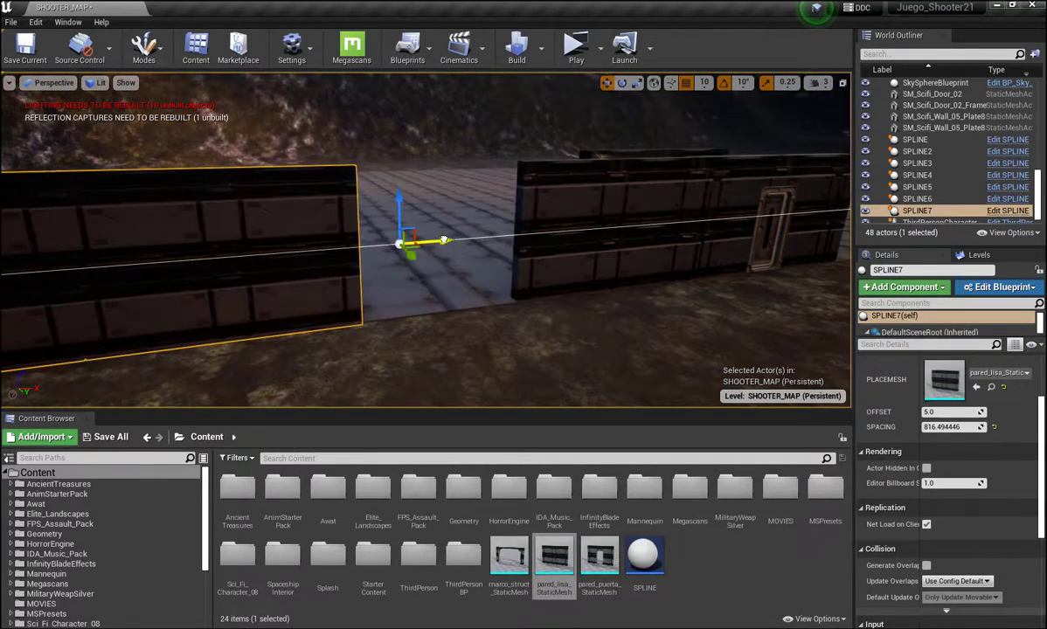
pyautogui.moveTo(559, 246); pyautogui.dragTo(559, 210, button='right')
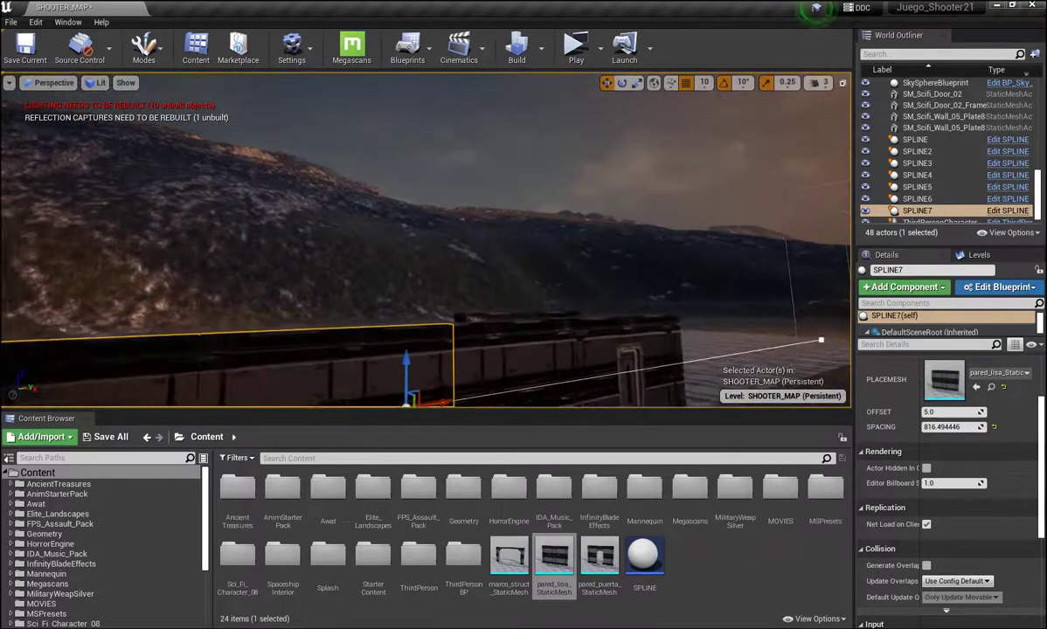
pyautogui.moveTo(425, 244)
pyautogui.mouseDown(button='right')
pyautogui.moveTo(425, 227)
pyautogui.moveTo(410, 262)
pyautogui.moveTo(437, 253)
pyautogui.mouseUp(button='right')
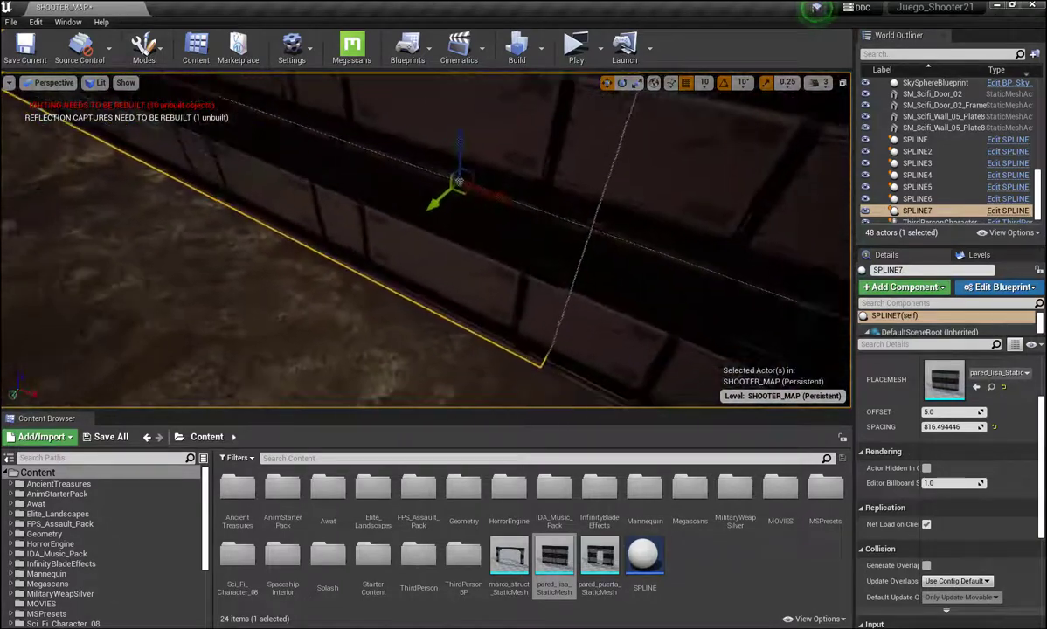
pyautogui.moveTo(504, 105); pyautogui.dragTo(504, 78, button='right')
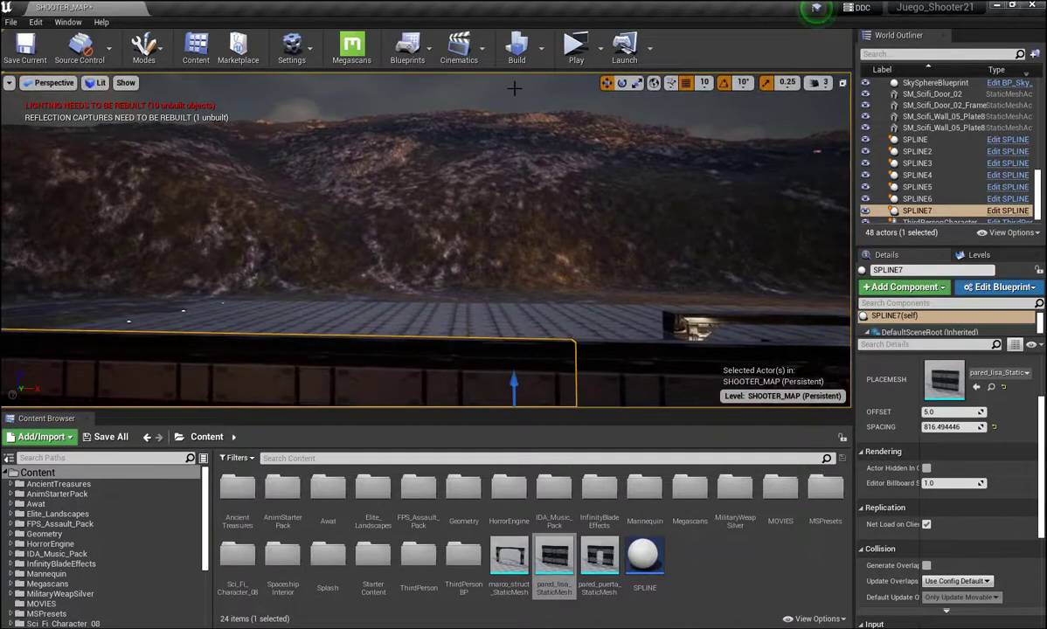
pyautogui.click(514, 87)
pyautogui.moveTo(514, 87)
pyautogui.mouseDown(button='right')
pyautogui.moveTo(516, 105)
pyautogui.moveTo(559, 105)
pyautogui.moveTo(489, 96)
pyautogui.moveTo(524, 100)
pyautogui.moveTo(541, 189)
pyautogui.mouseUp(button='right')
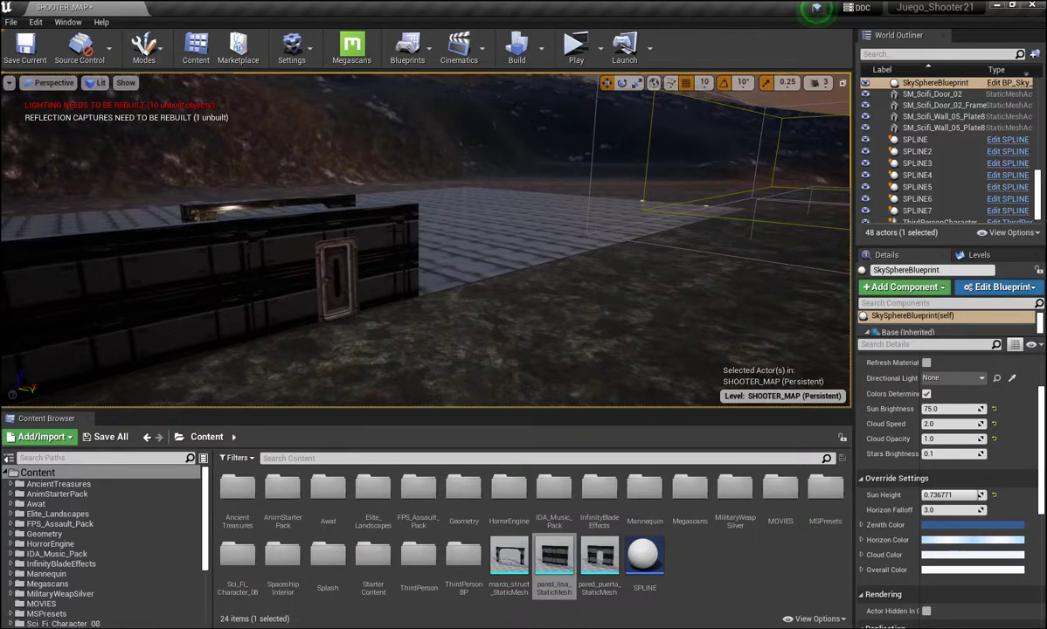
pyautogui.moveTo(494, 285)
pyautogui.mouseDown()
pyautogui.moveTo(493, 253)
pyautogui.moveTo(568, 253)
pyautogui.moveTo(515, 253)
pyautogui.moveTo(524, 228)
pyautogui.mouseUp()
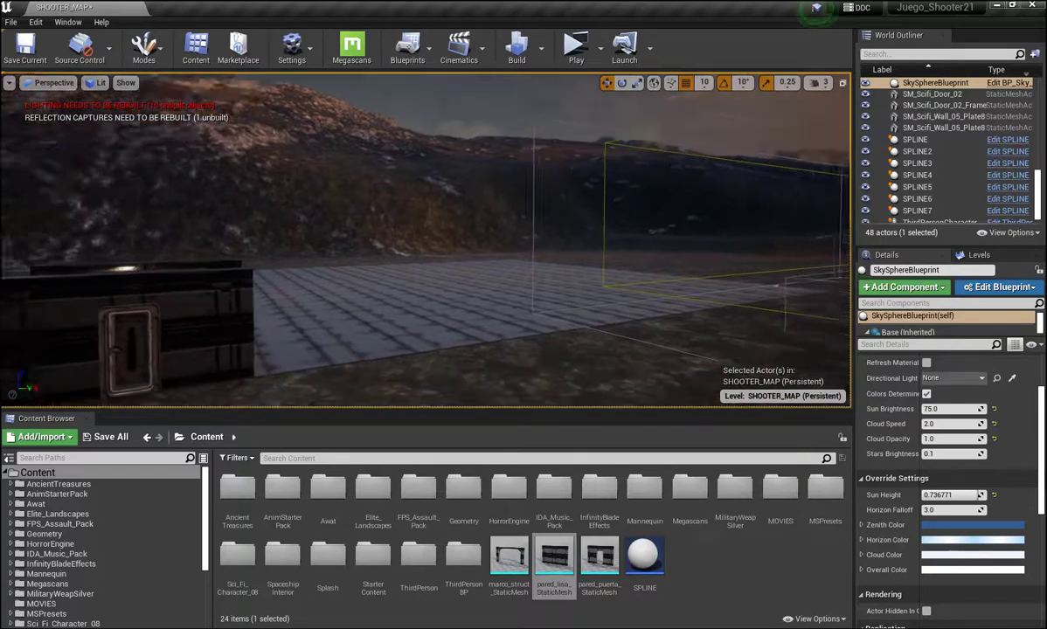
pyautogui.moveTo(508, 279)
pyautogui.mouseDown()
pyautogui.moveTo(420, 280)
pyautogui.moveTo(498, 279)
pyautogui.mouseUp()
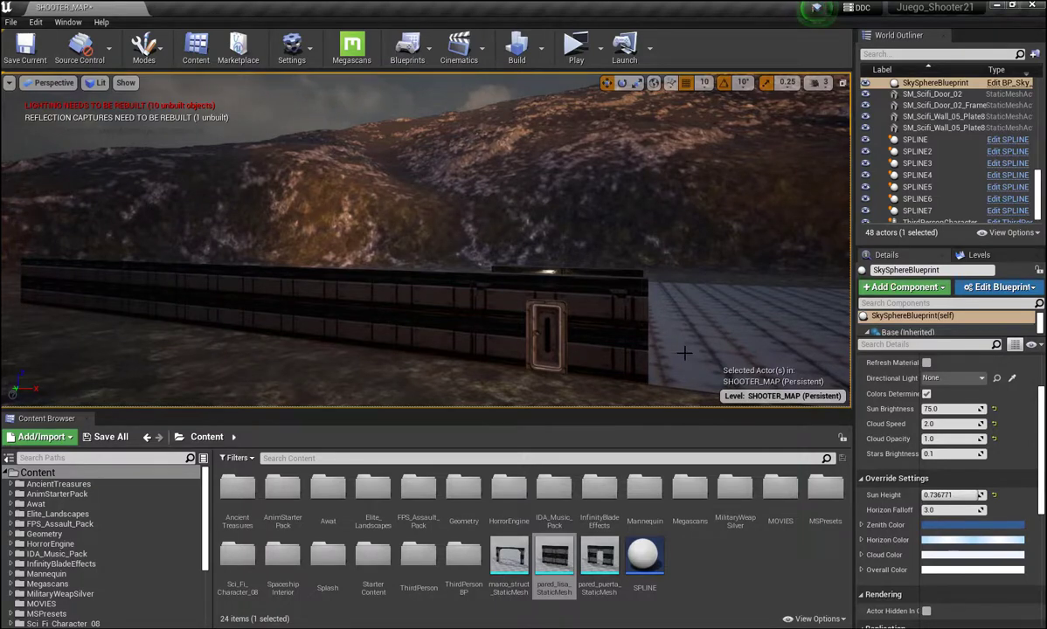
pyautogui.moveTo(679, 329); pyautogui.dragTo(725, 367, button='right')
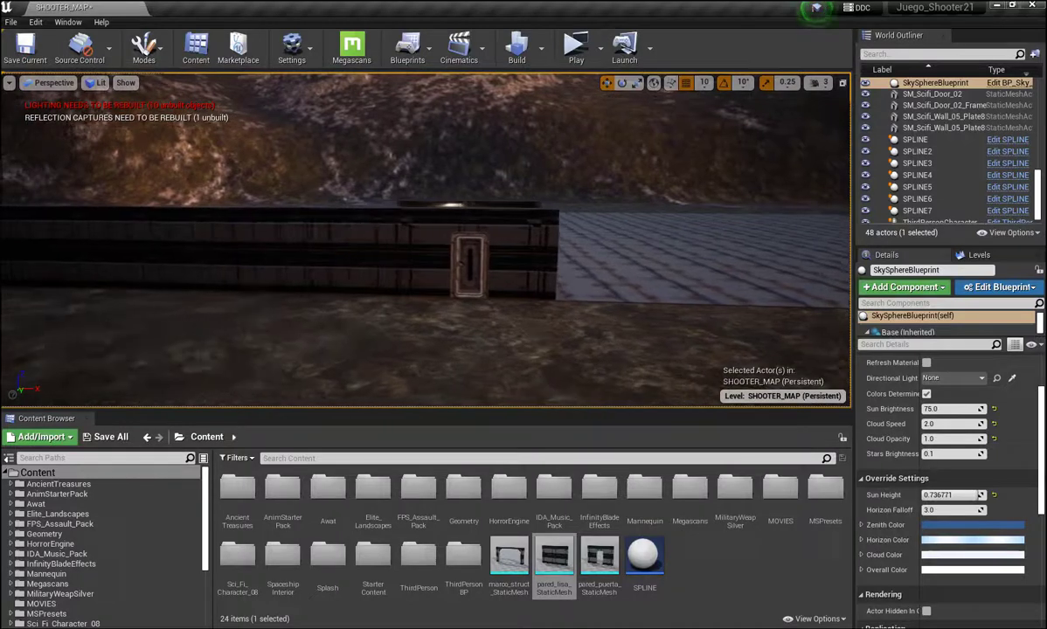
pyautogui.moveTo(725, 367); pyautogui.dragTo(673, 367, button='right')
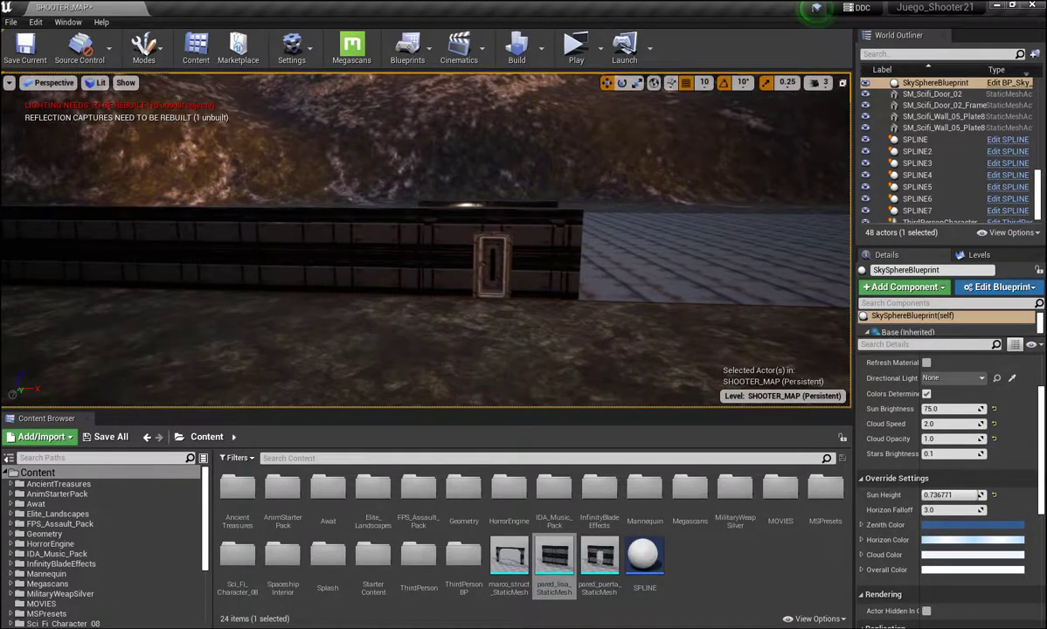